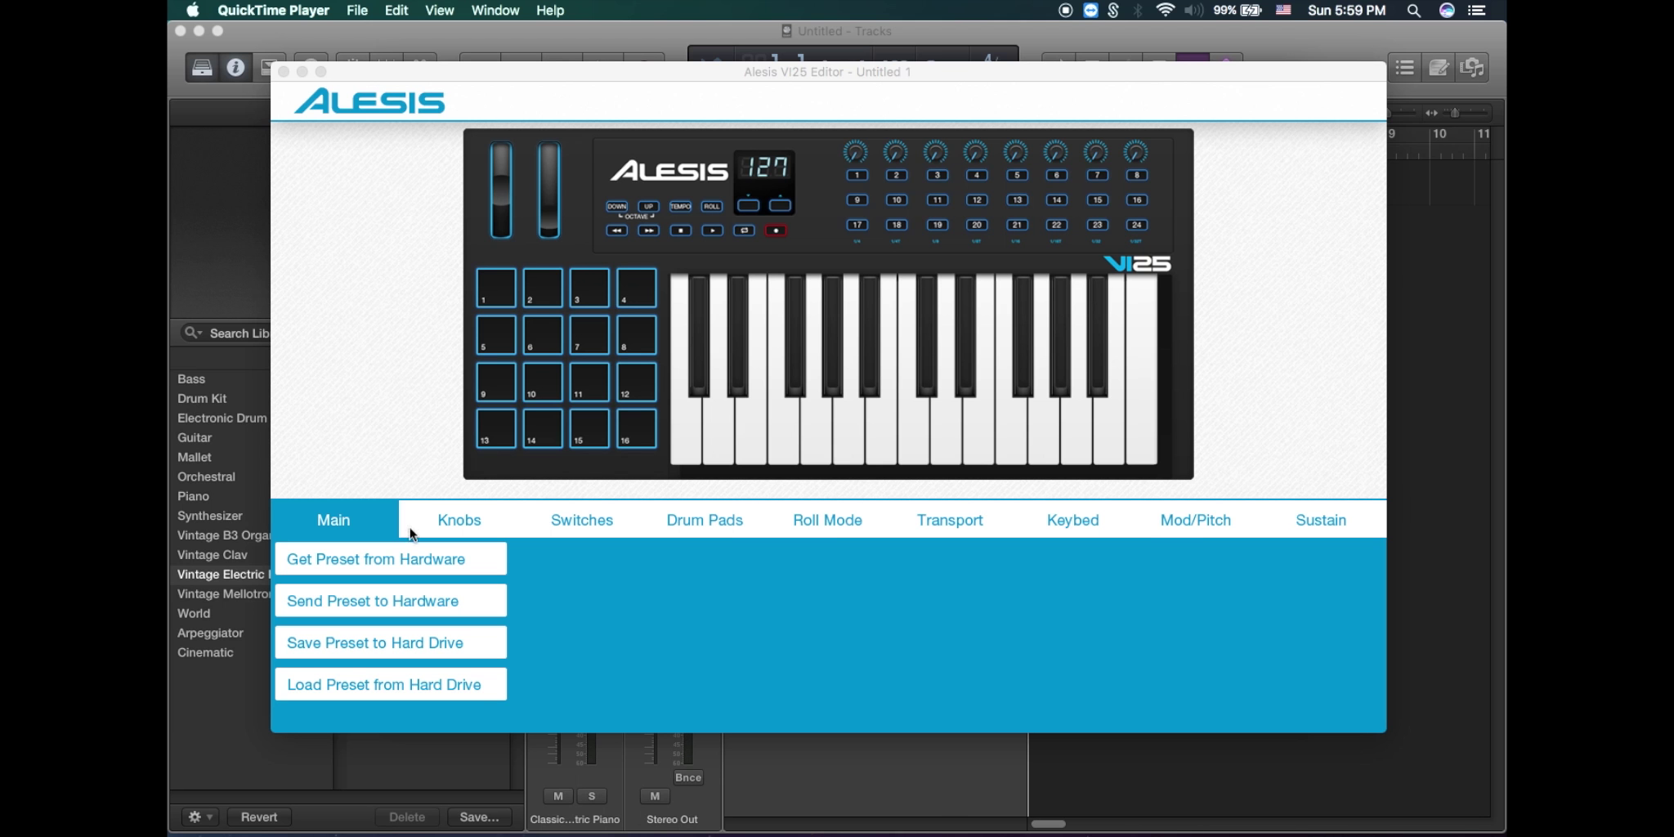
left_click(731, 524)
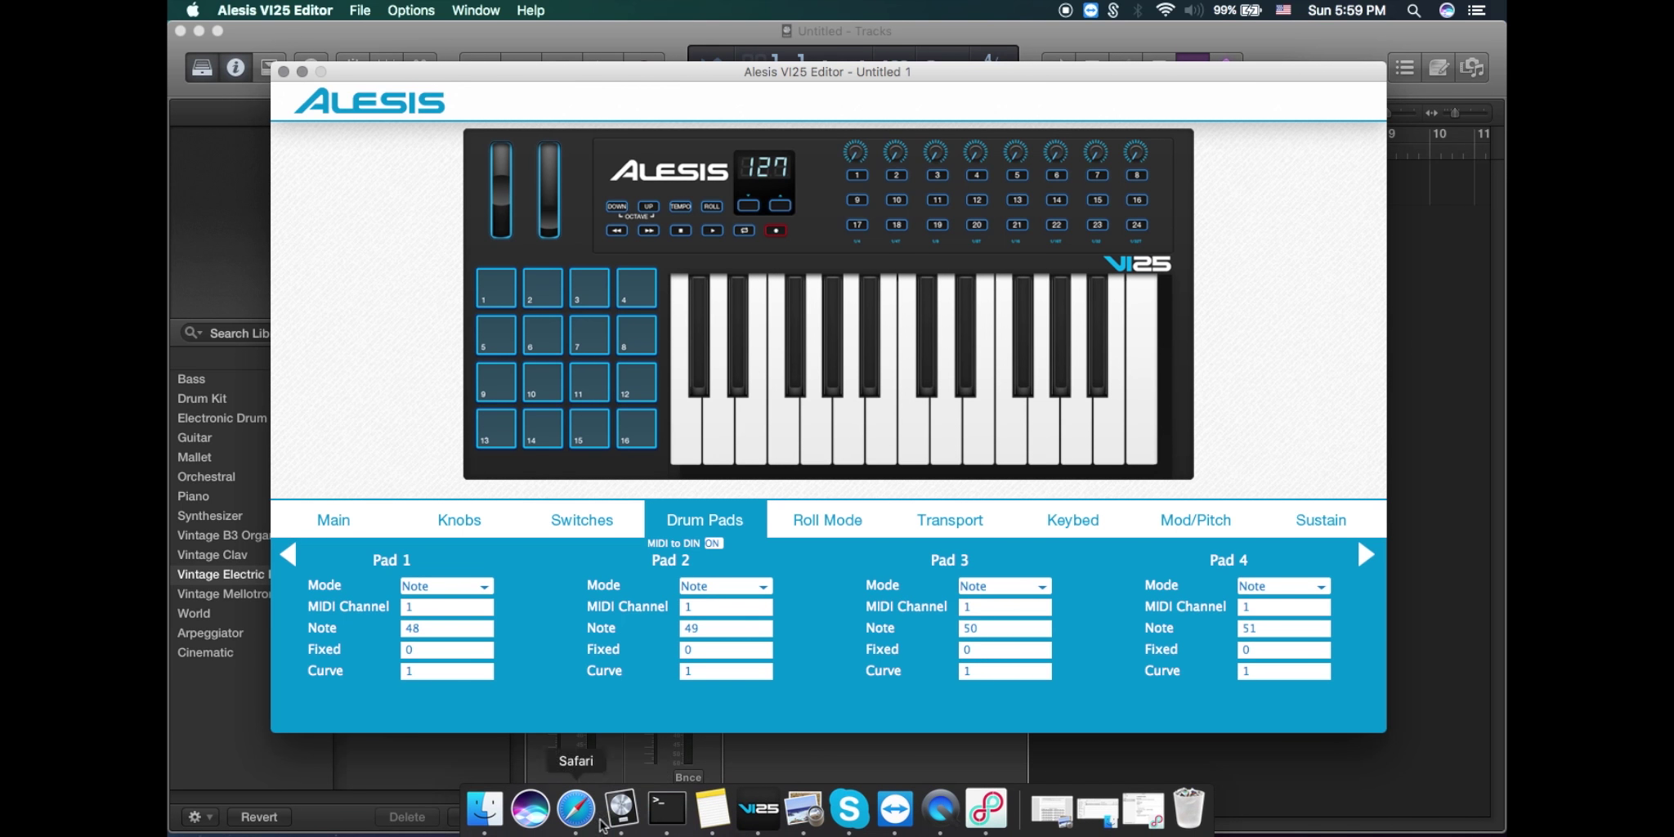
Move between Logic, Safari and the pad editor, leaving Safari's MIDI note number table in front.
left_click(622, 826)
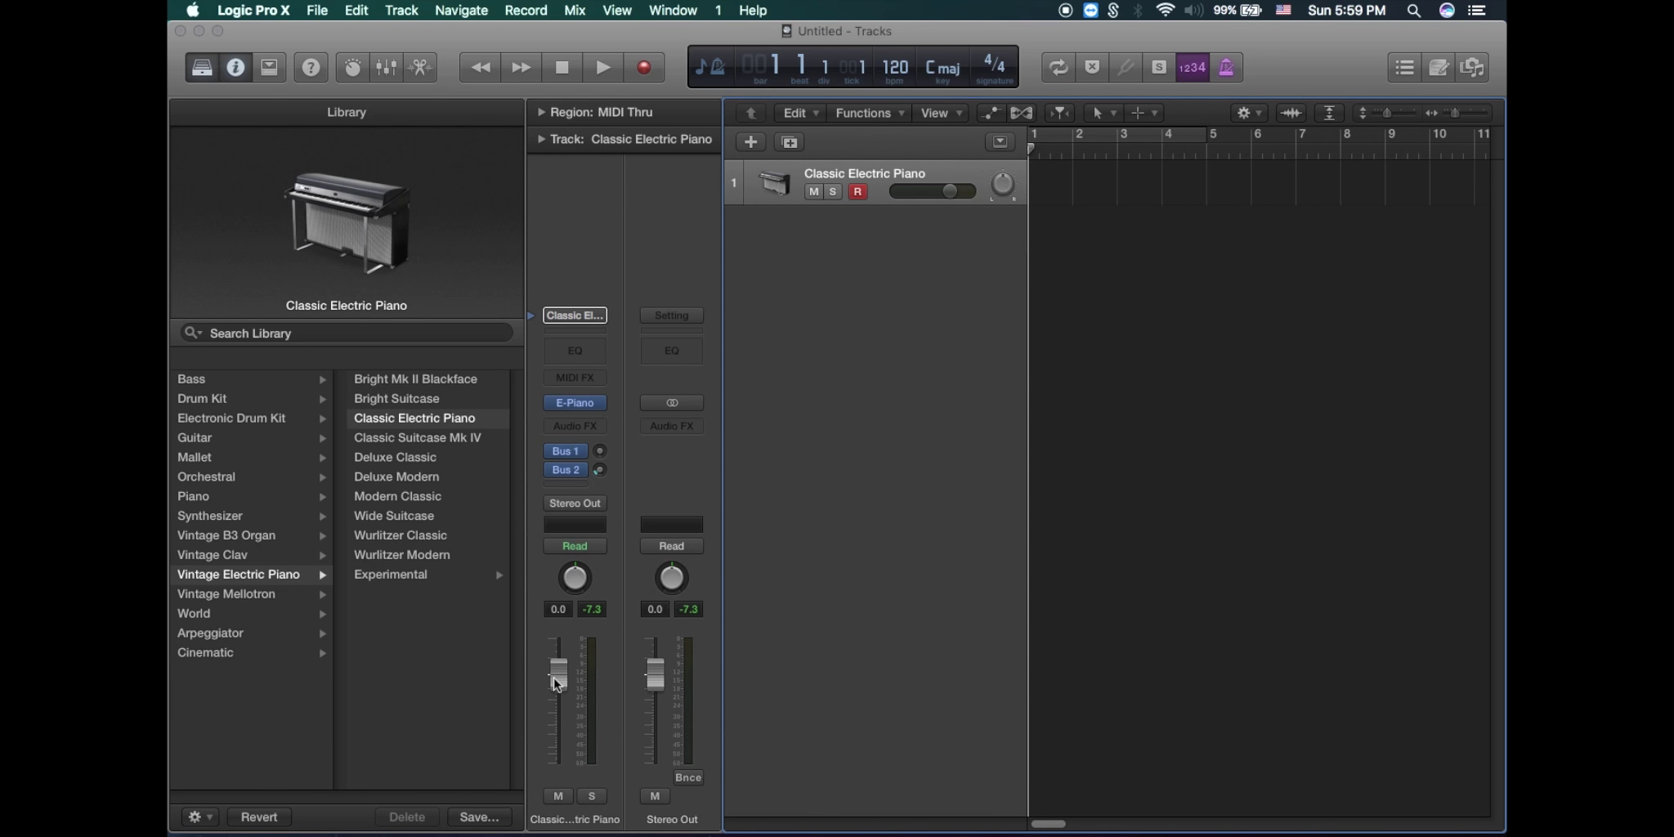
left_click(564, 785)
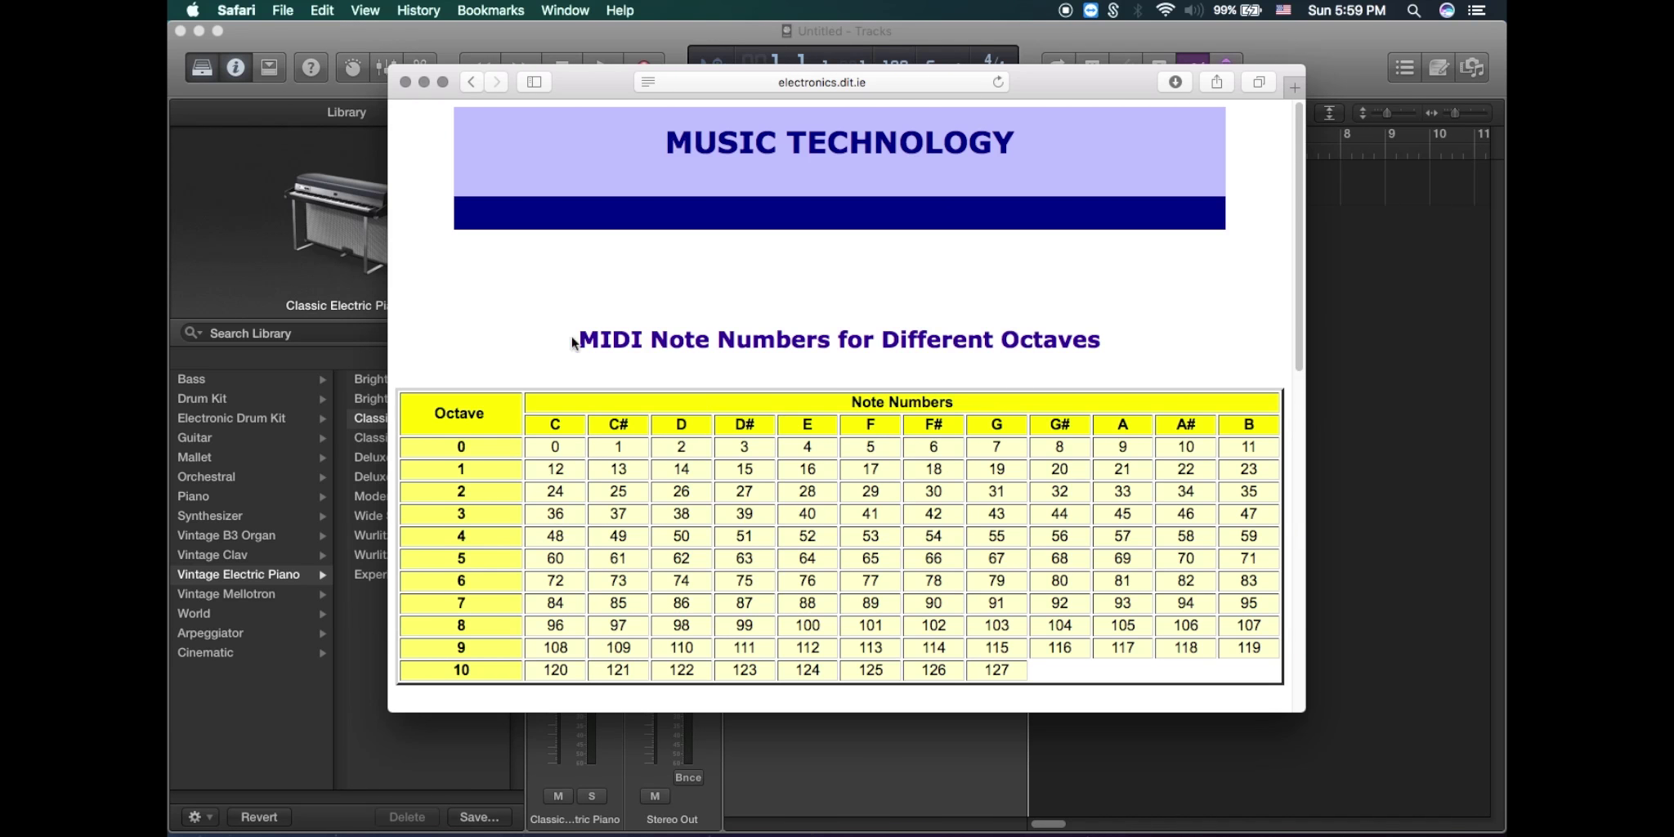
scroll(767, 528, "down", 4)
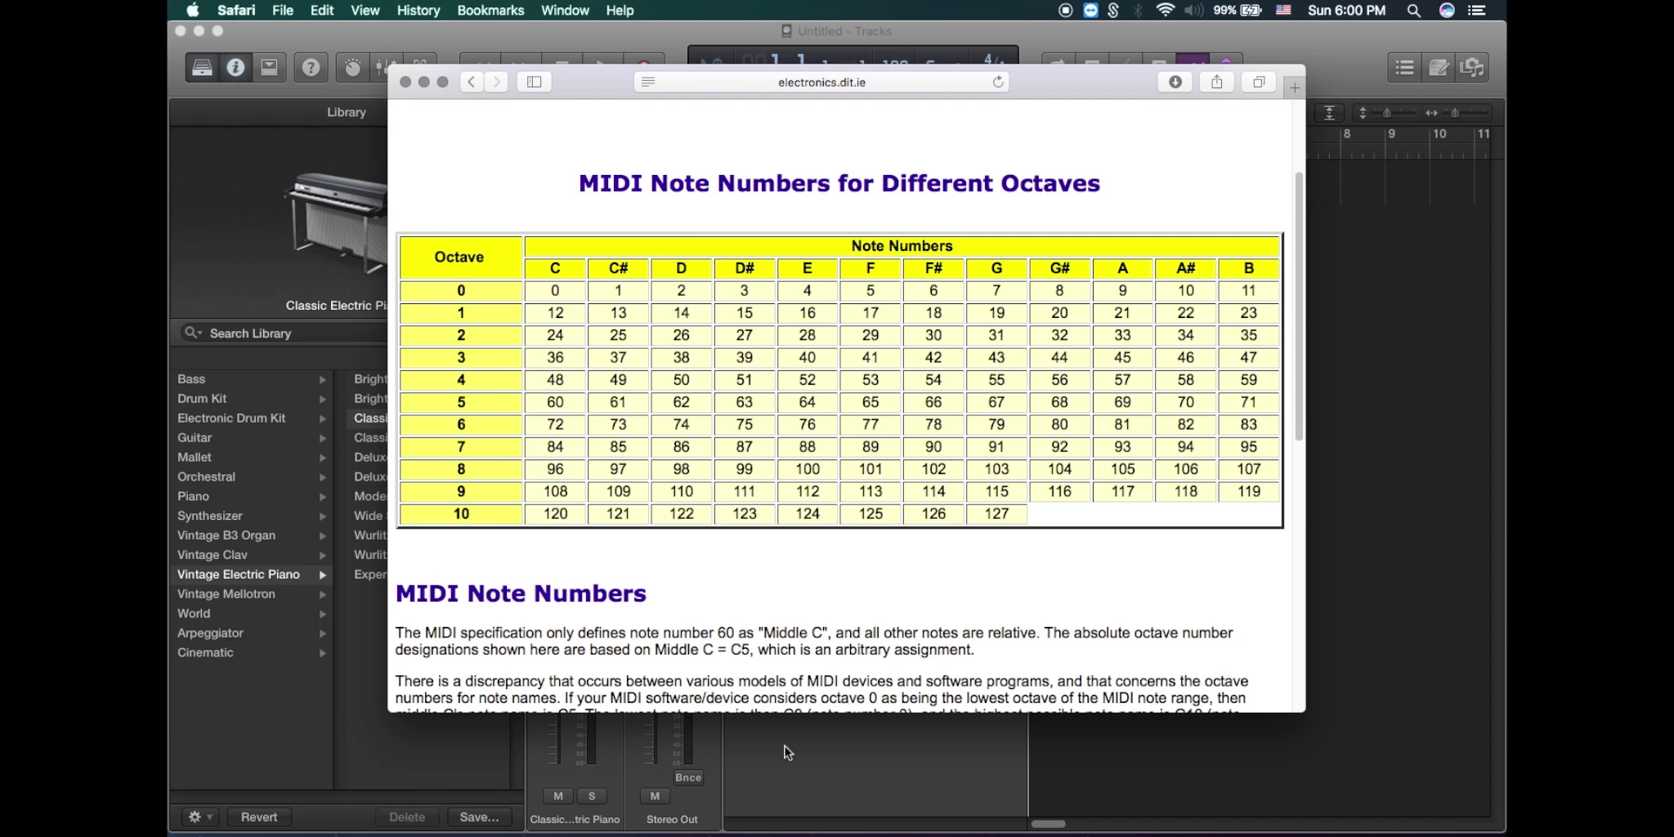
left_click(781, 810)
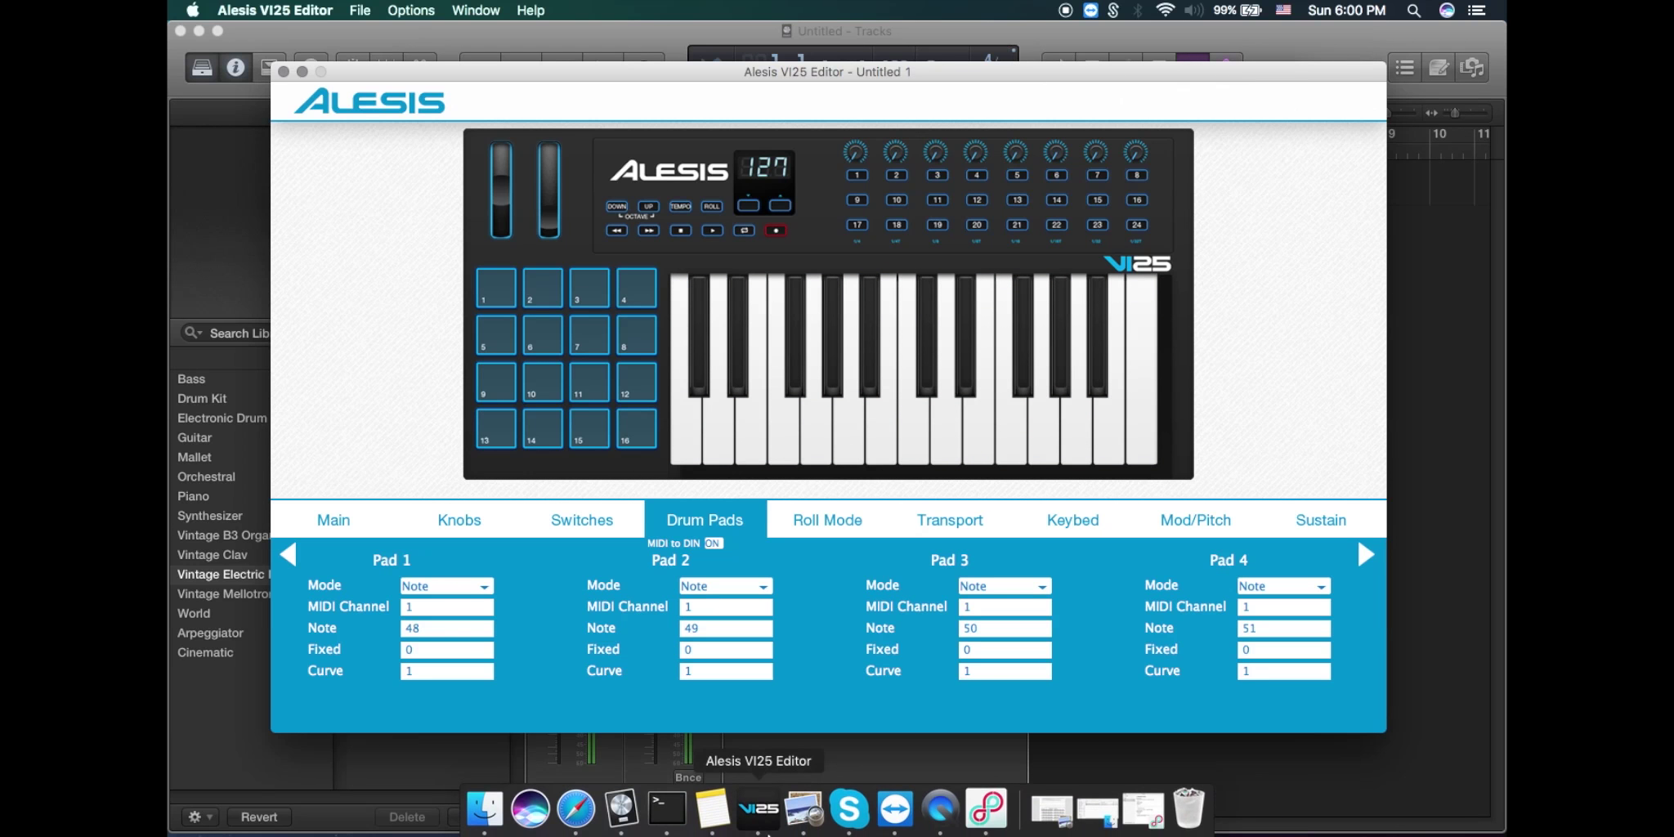
key("super+Tab")
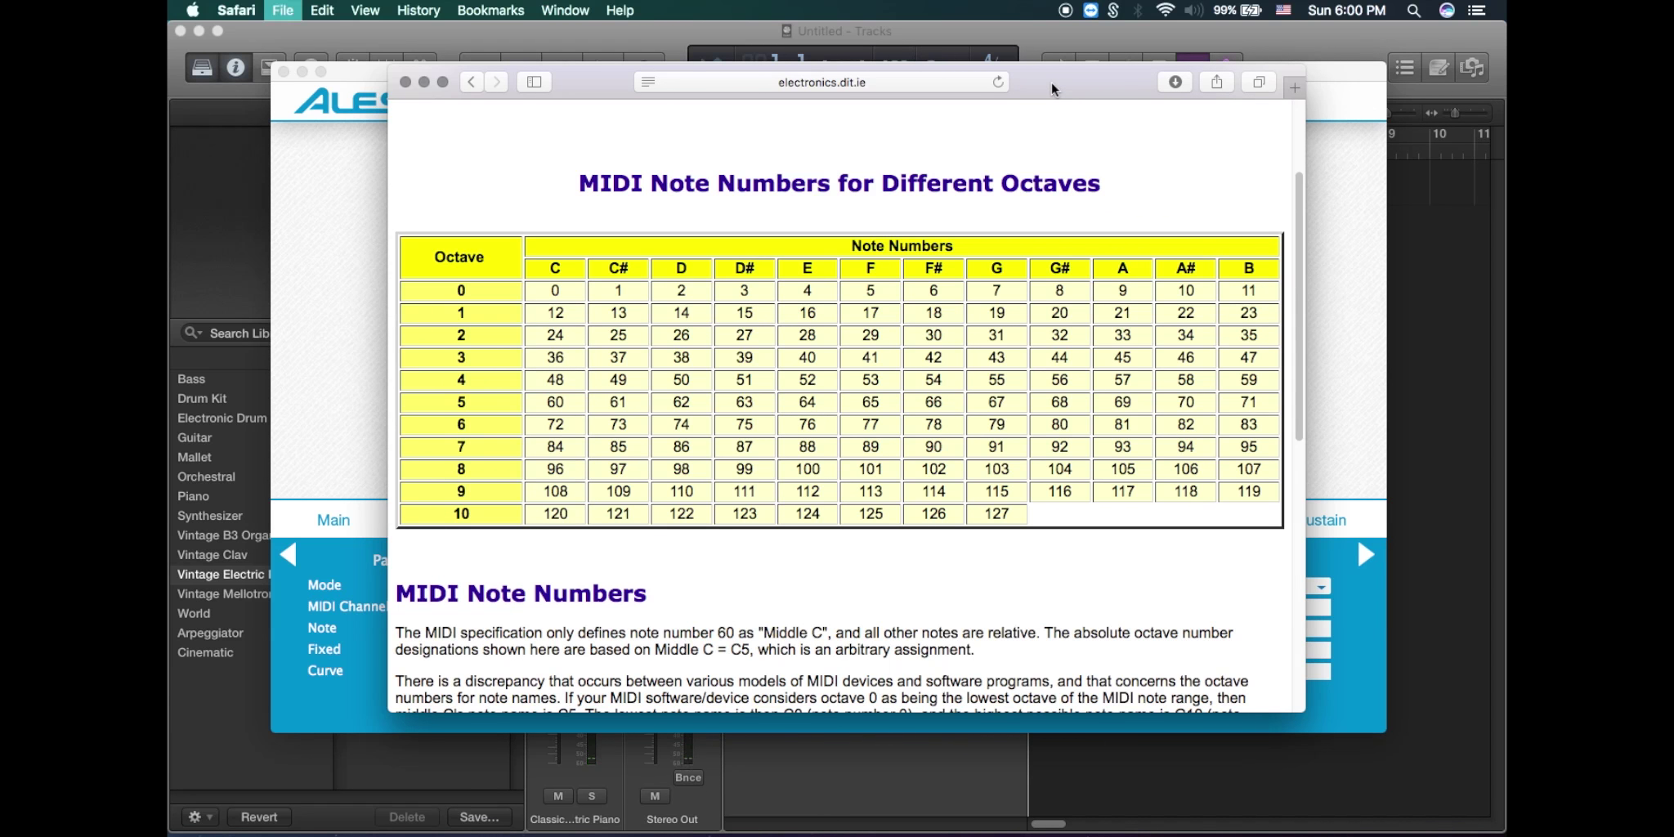
Open a 'g major scale' image in a new tab, then mark G's 31 in the MIDI table.
key("super+t")
type("g major s")
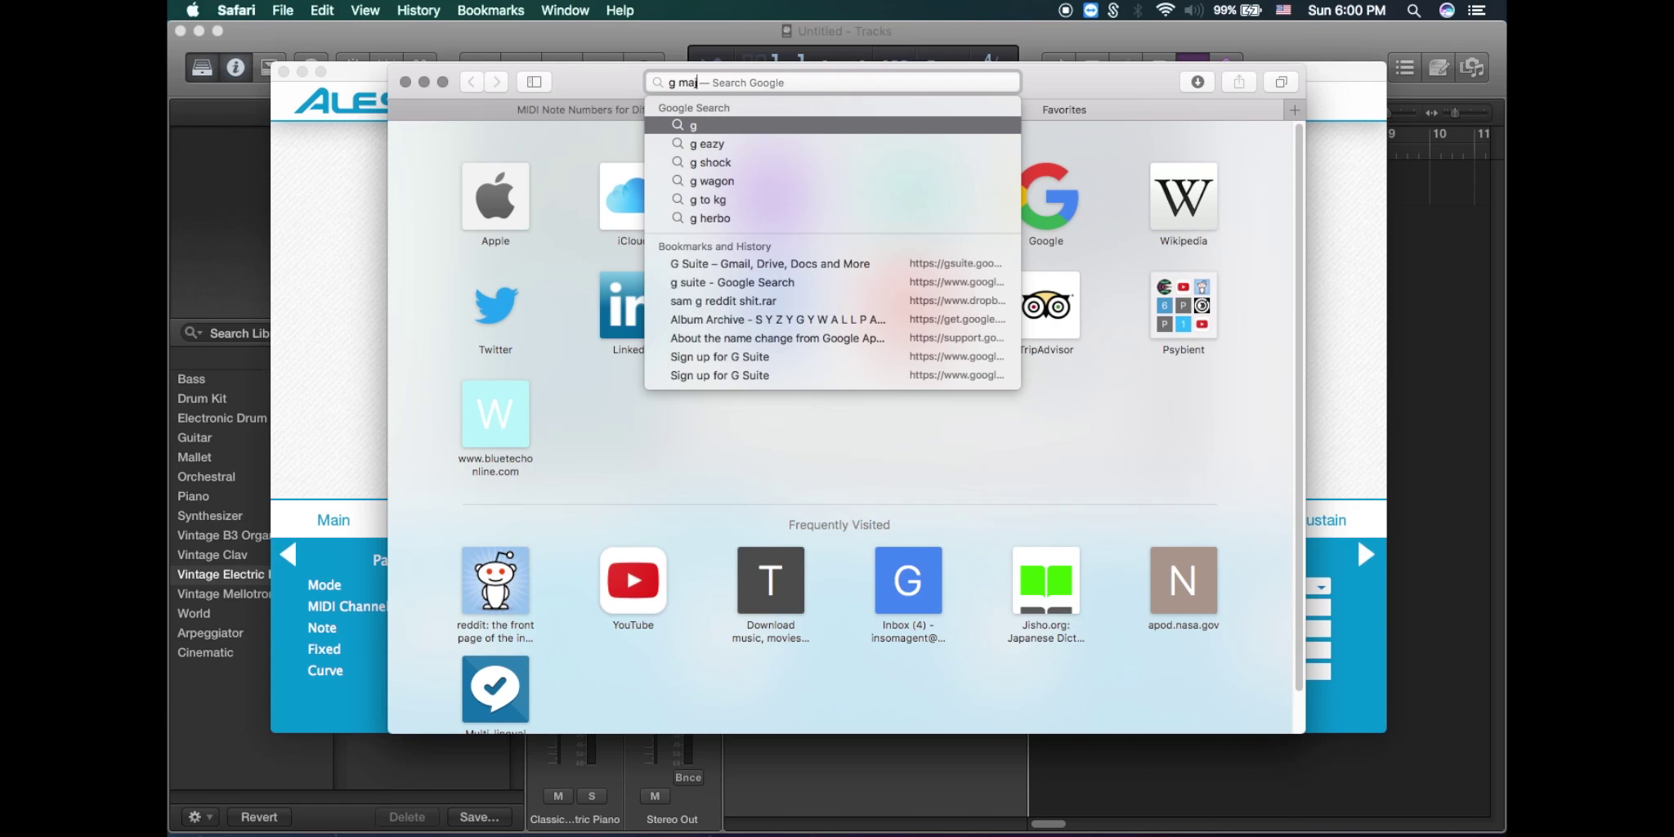
type("cale")
key("Return")
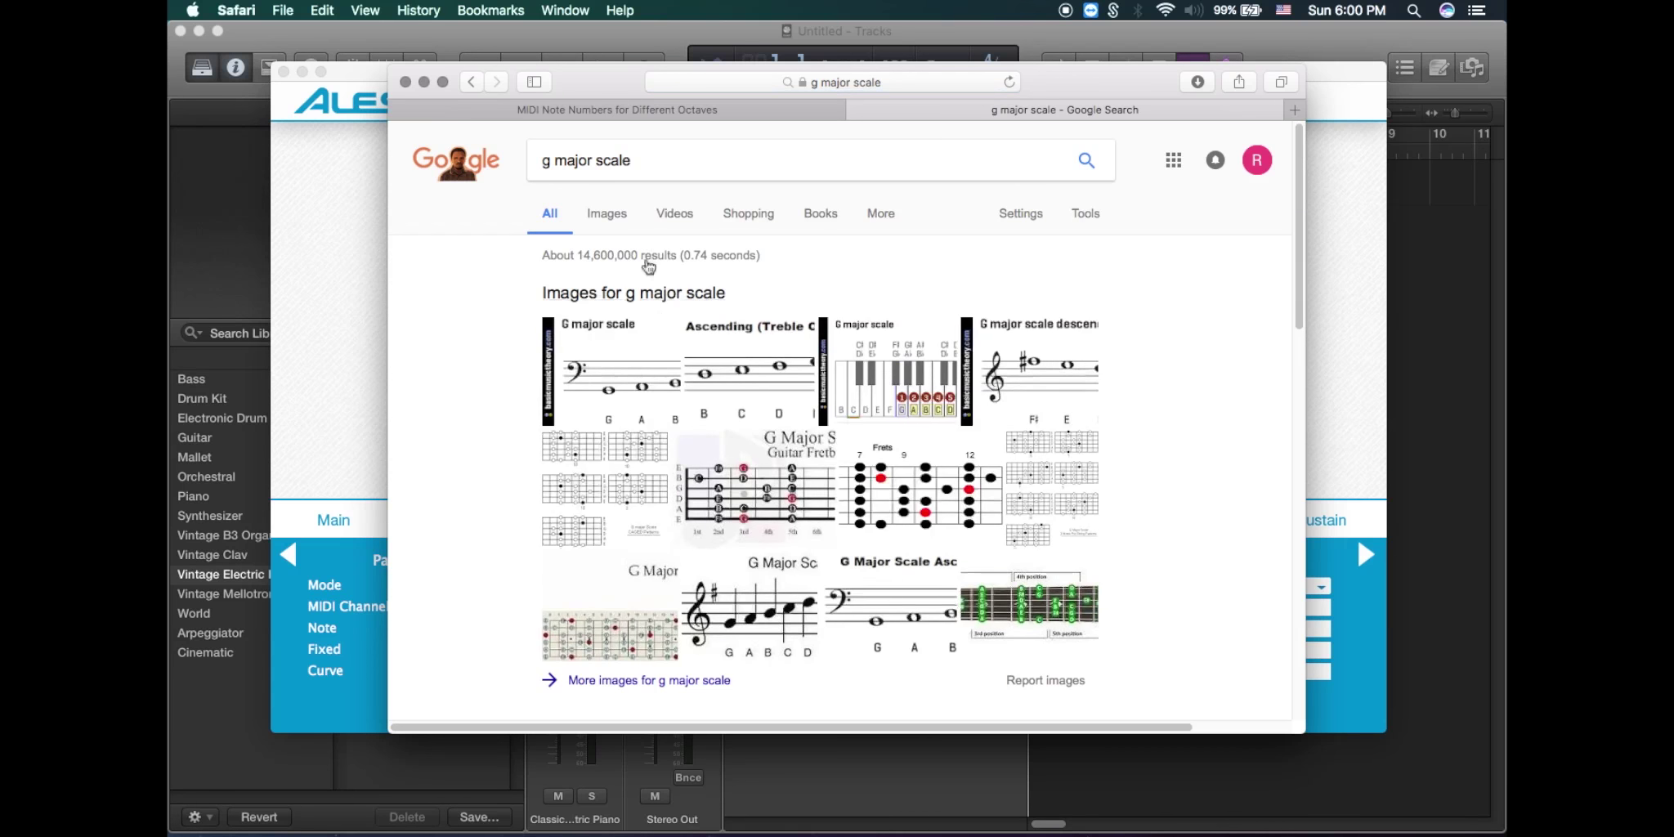
left_click(645, 353)
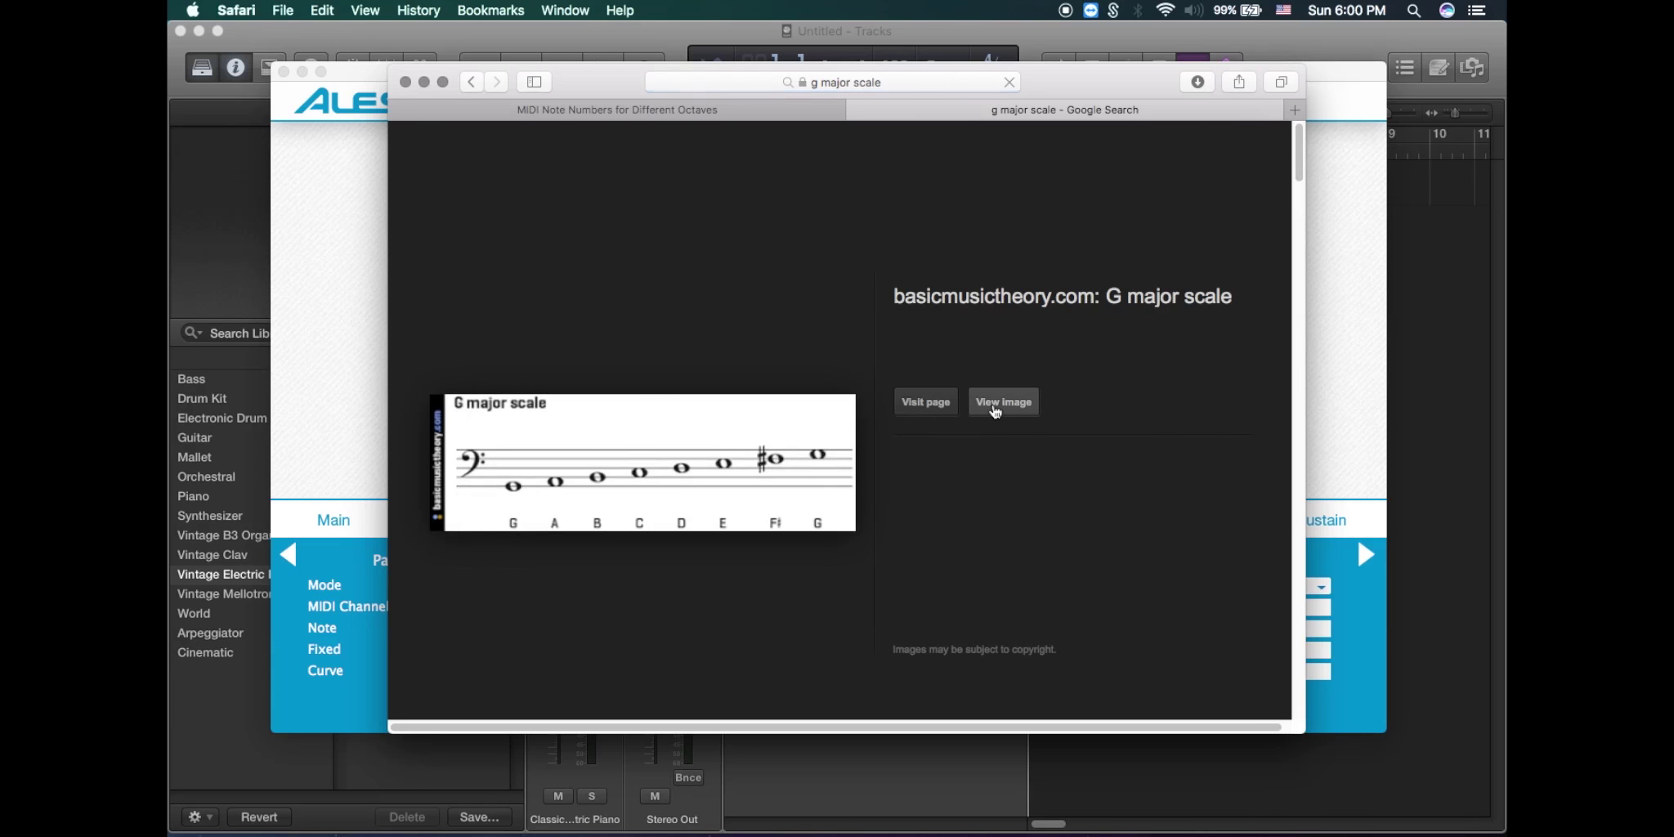
left_click(995, 404)
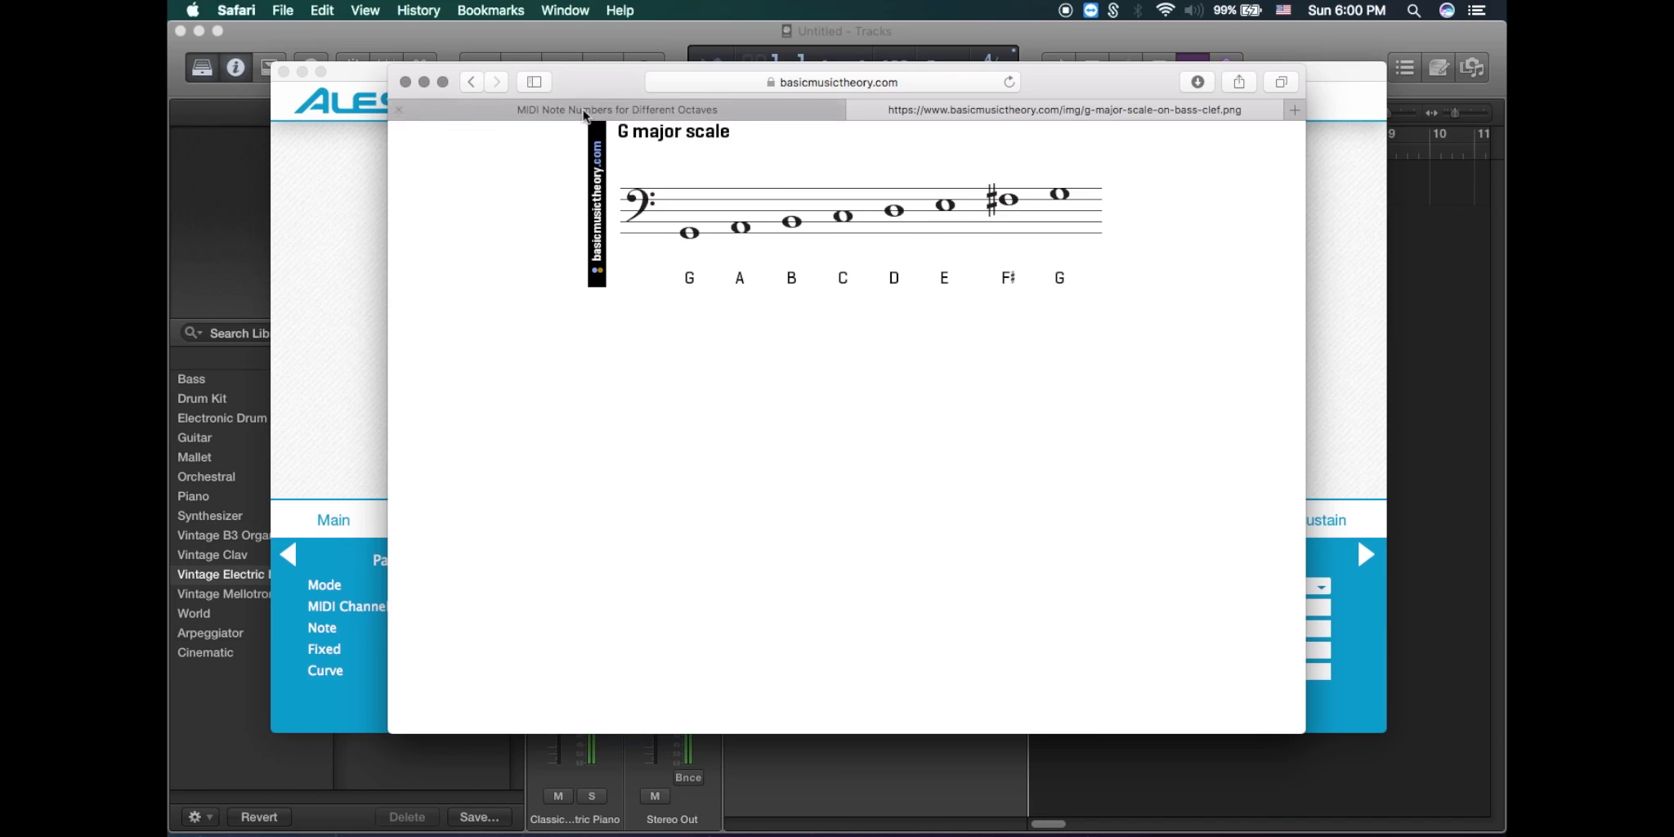
left_click(606, 110)
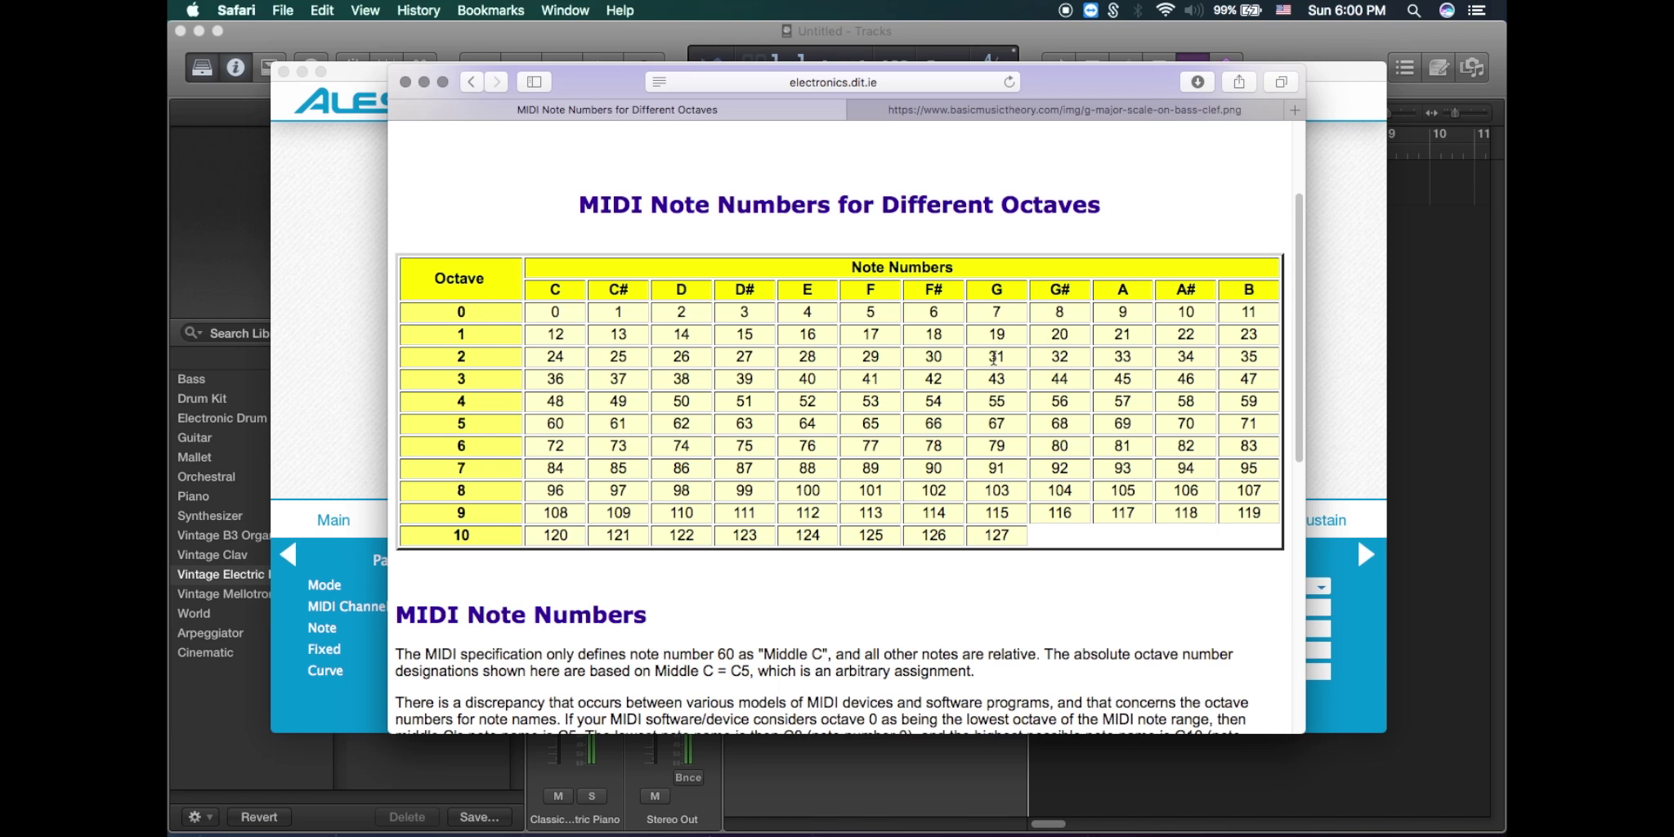
double_click(995, 358)
Show Pads 13–16 in the editor and move its window to uncover Safari.
left_click(349, 331)
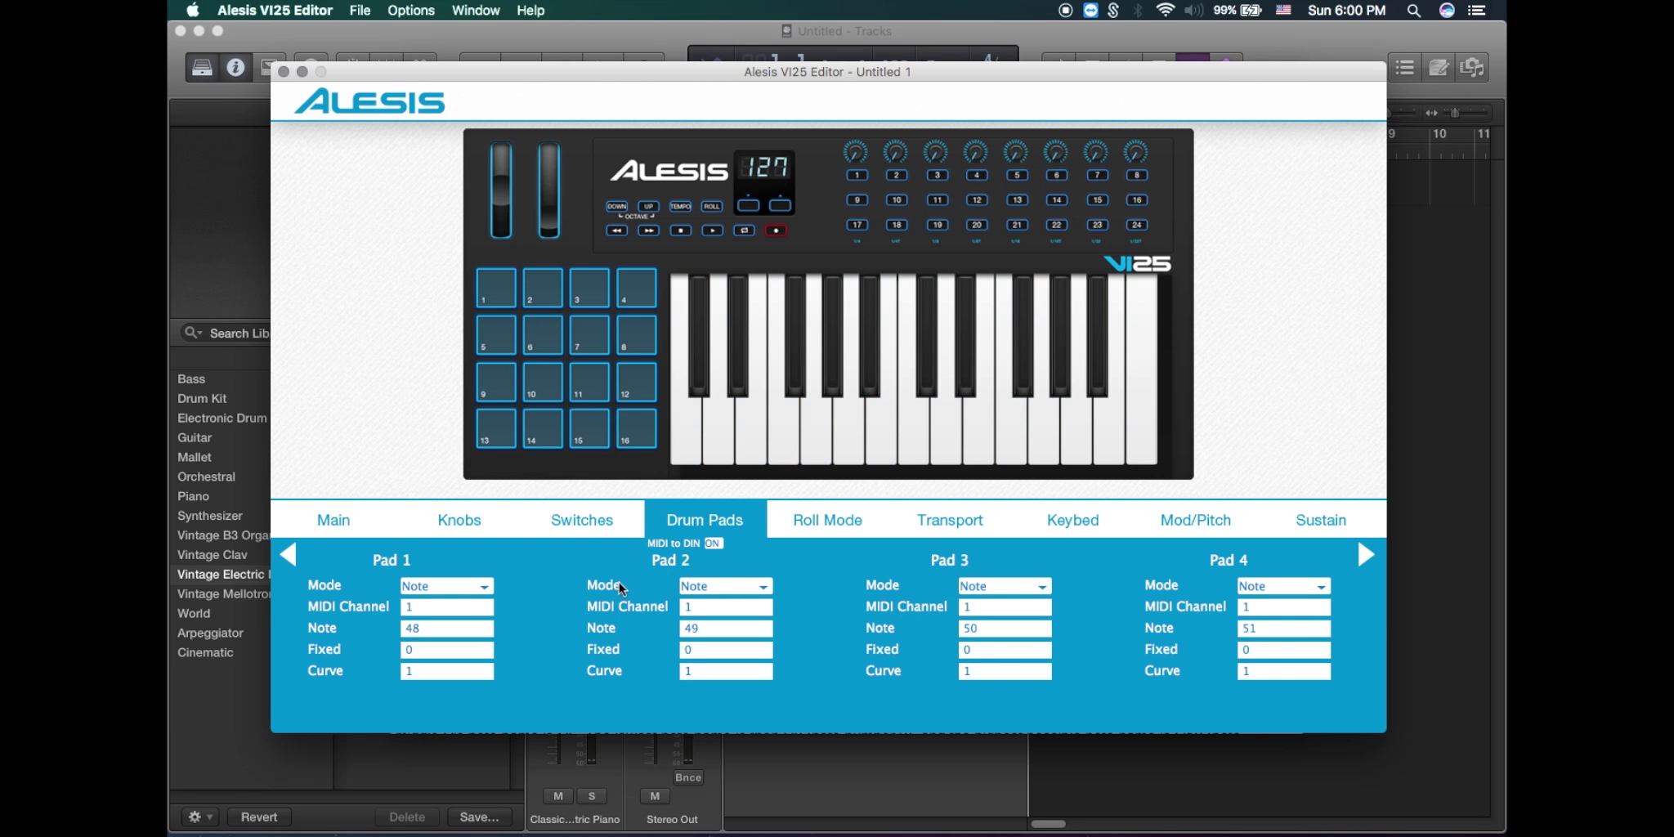
left_click(493, 431)
left_click_drag(628, 80, 309, 81)
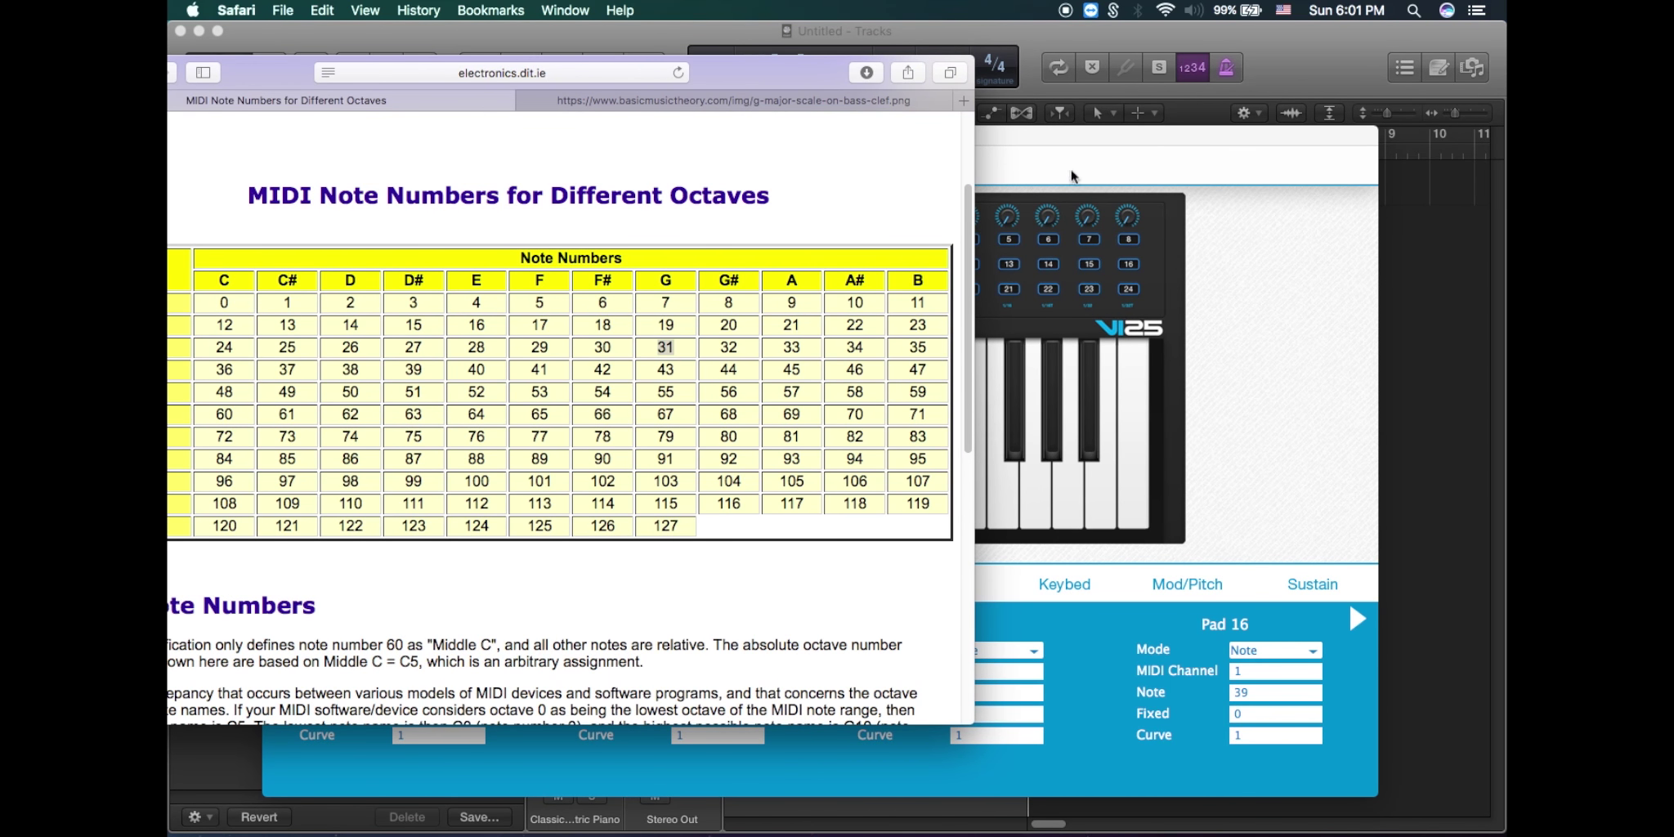
left_click_drag(1058, 134, 1172, 96)
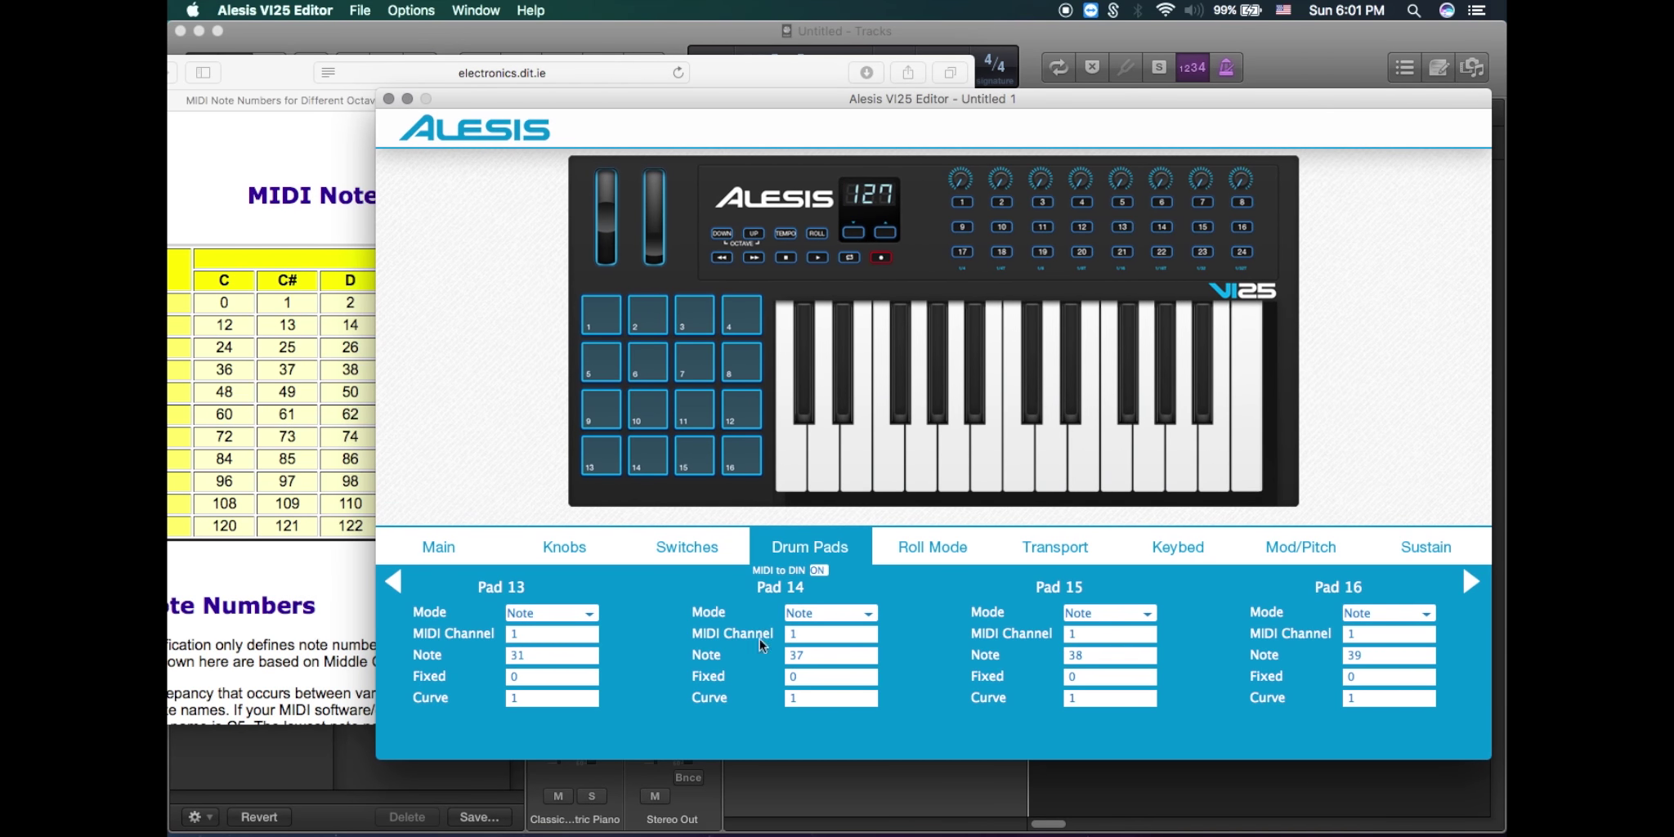
Check the G major scale image, return to the MIDI table and shift the browser right.
left_click(255, 448)
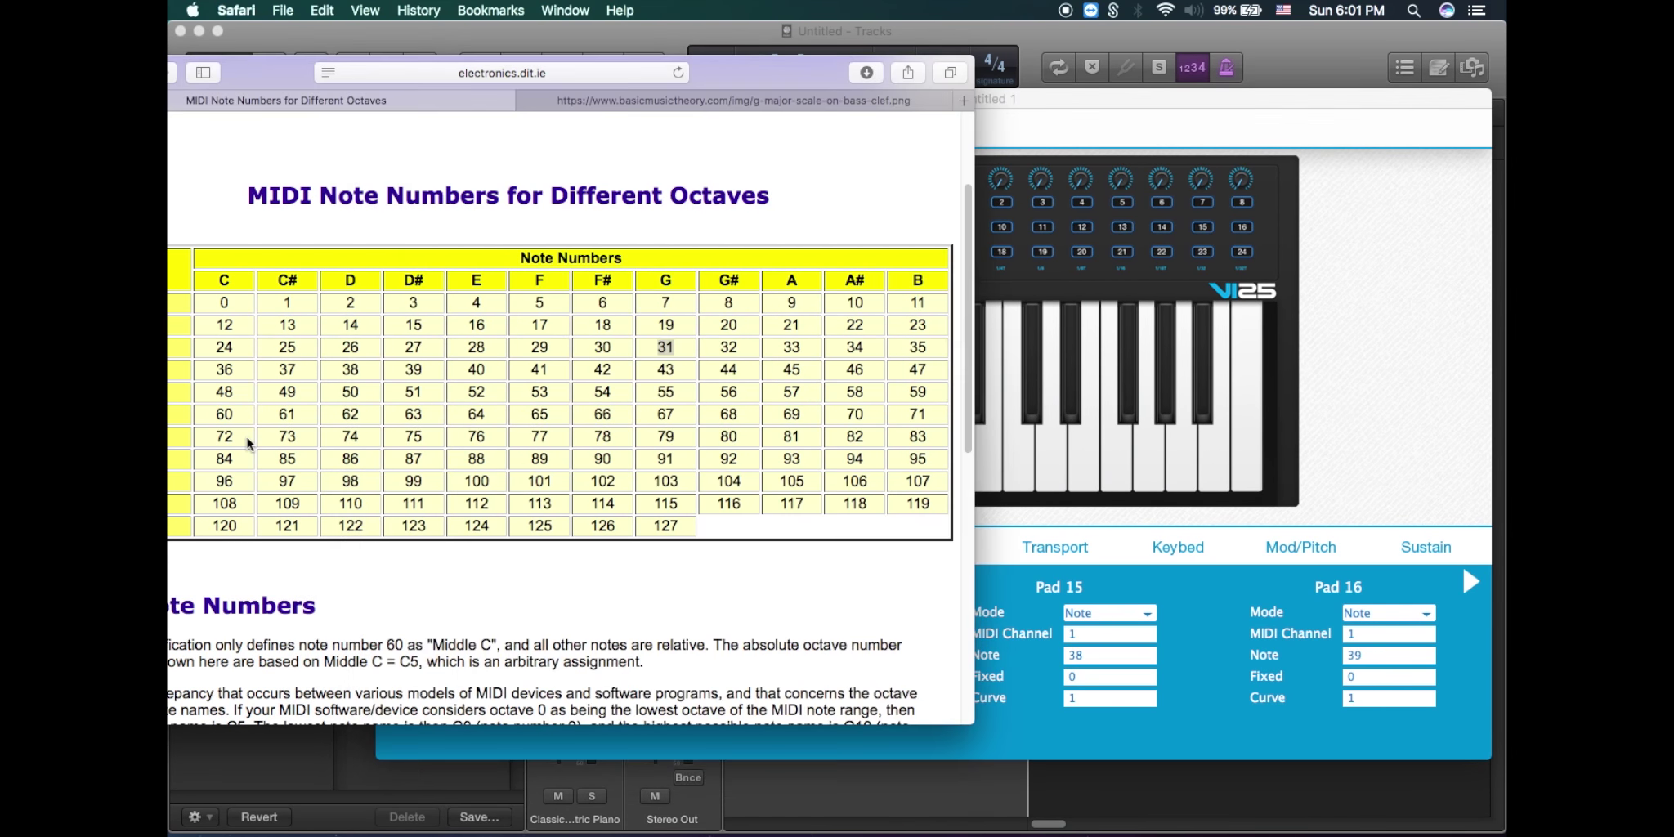
left_click(735, 105)
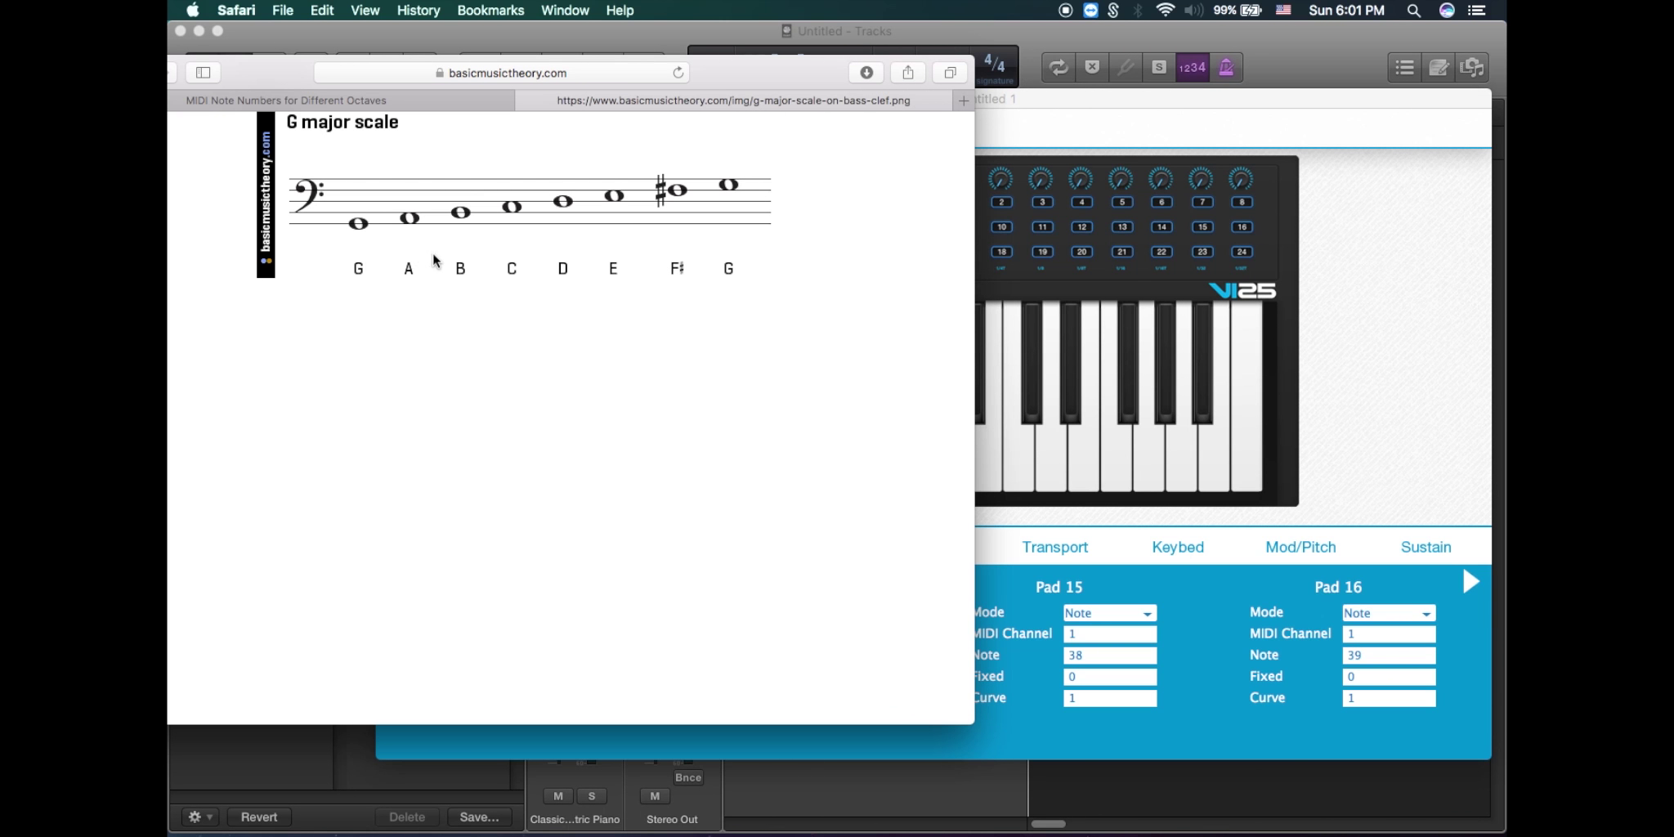
left_click(441, 100)
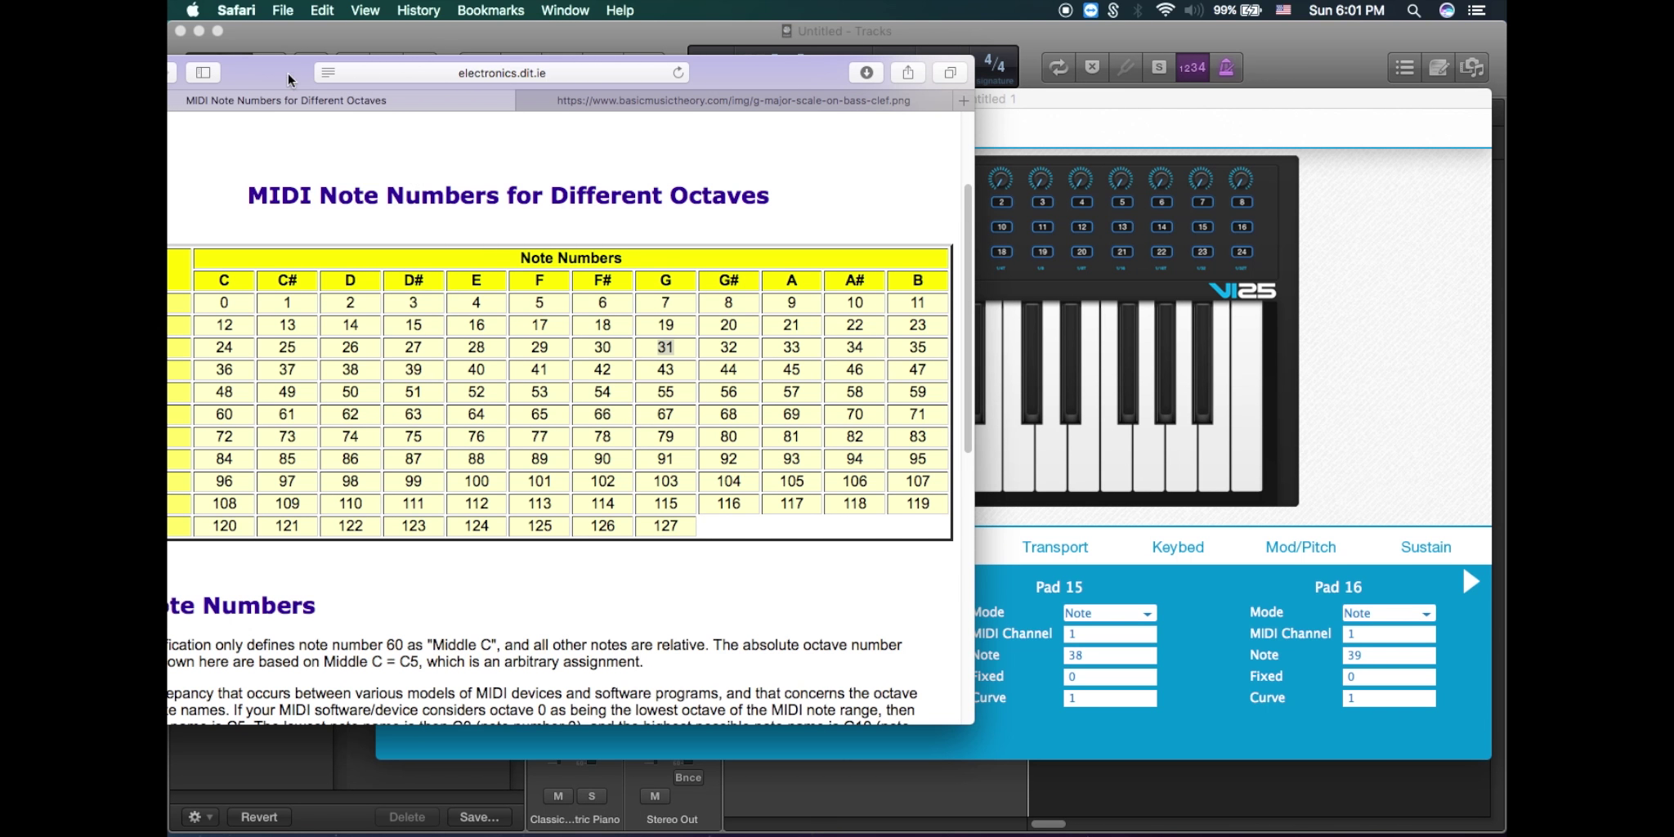
left_click_drag(288, 80, 359, 71)
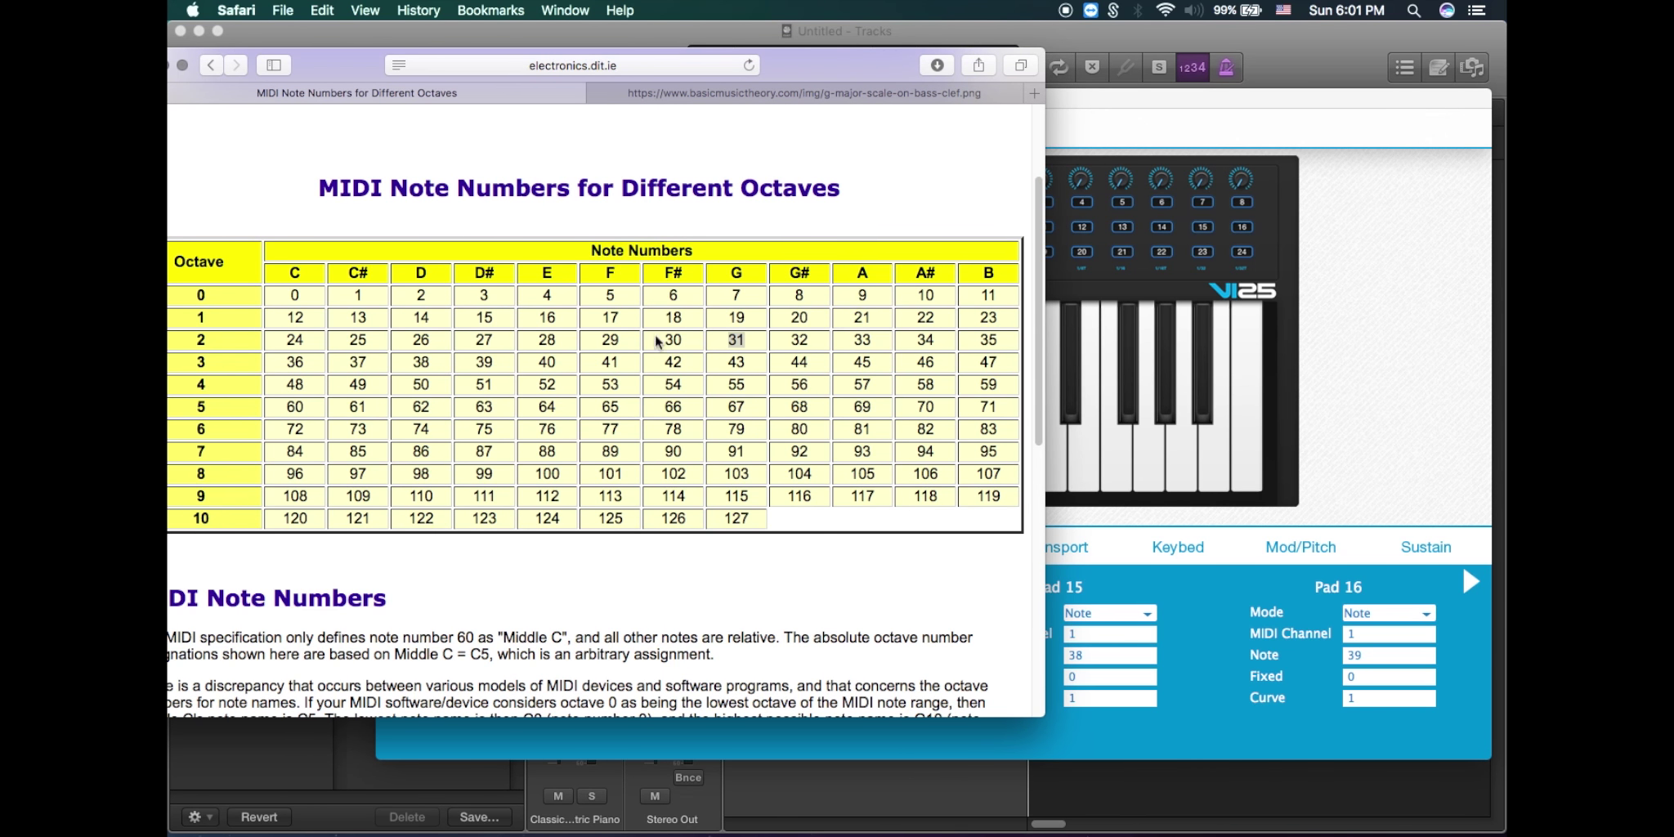
Mark A's 33 in the chart and set Pad 14's note to 33.
double_click(862, 339)
left_click(769, 736)
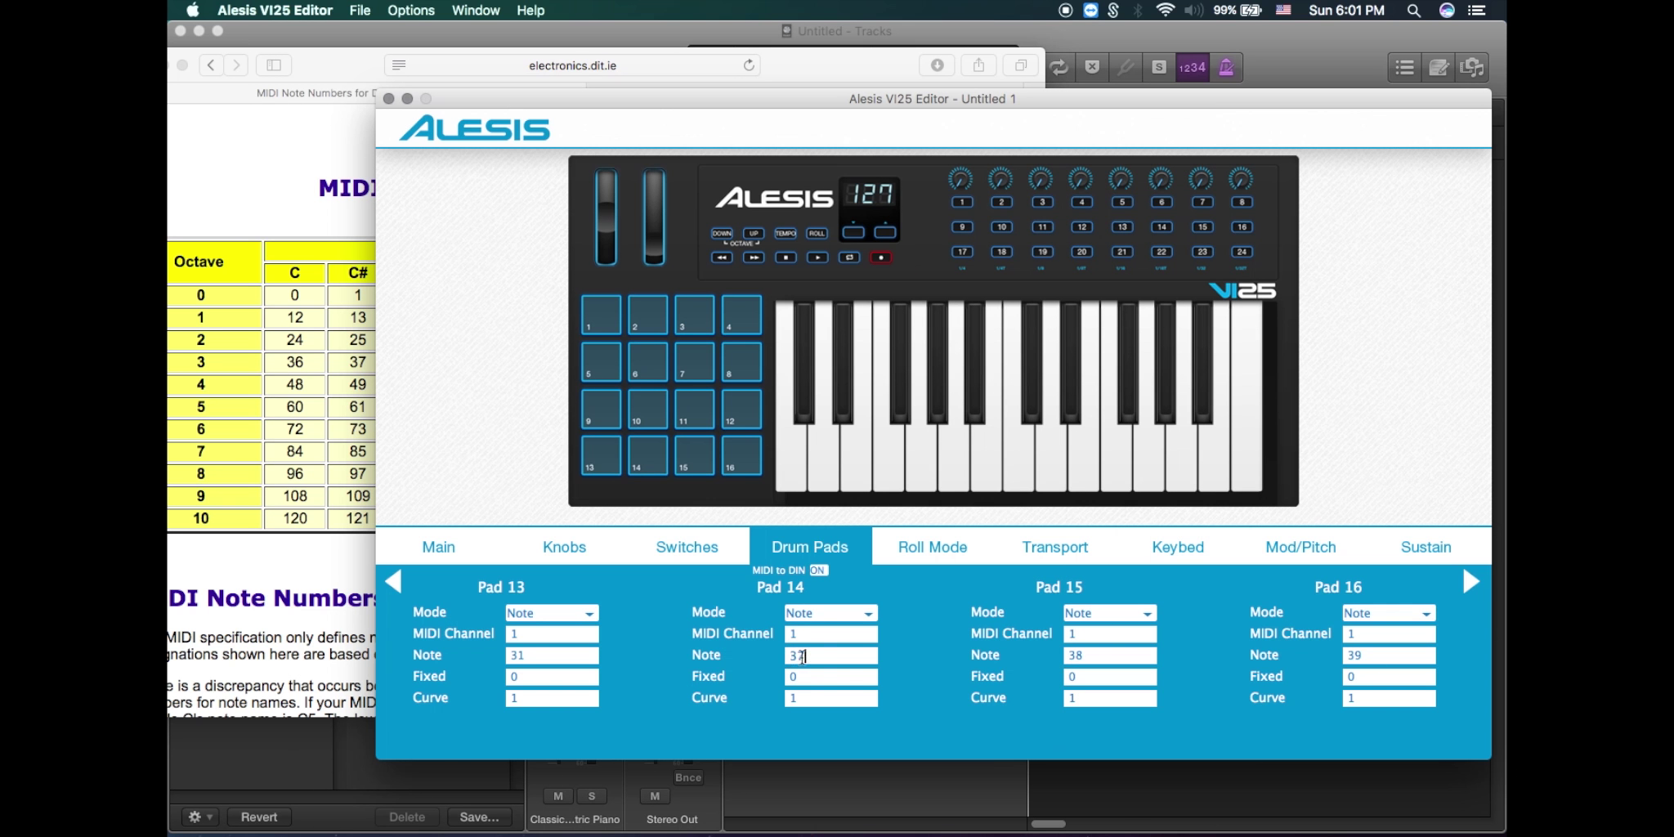
double_click(800, 656)
type("33")
Check the scale image, then start replacing Pad 15's note 38.
left_click(239, 336)
left_click(658, 92)
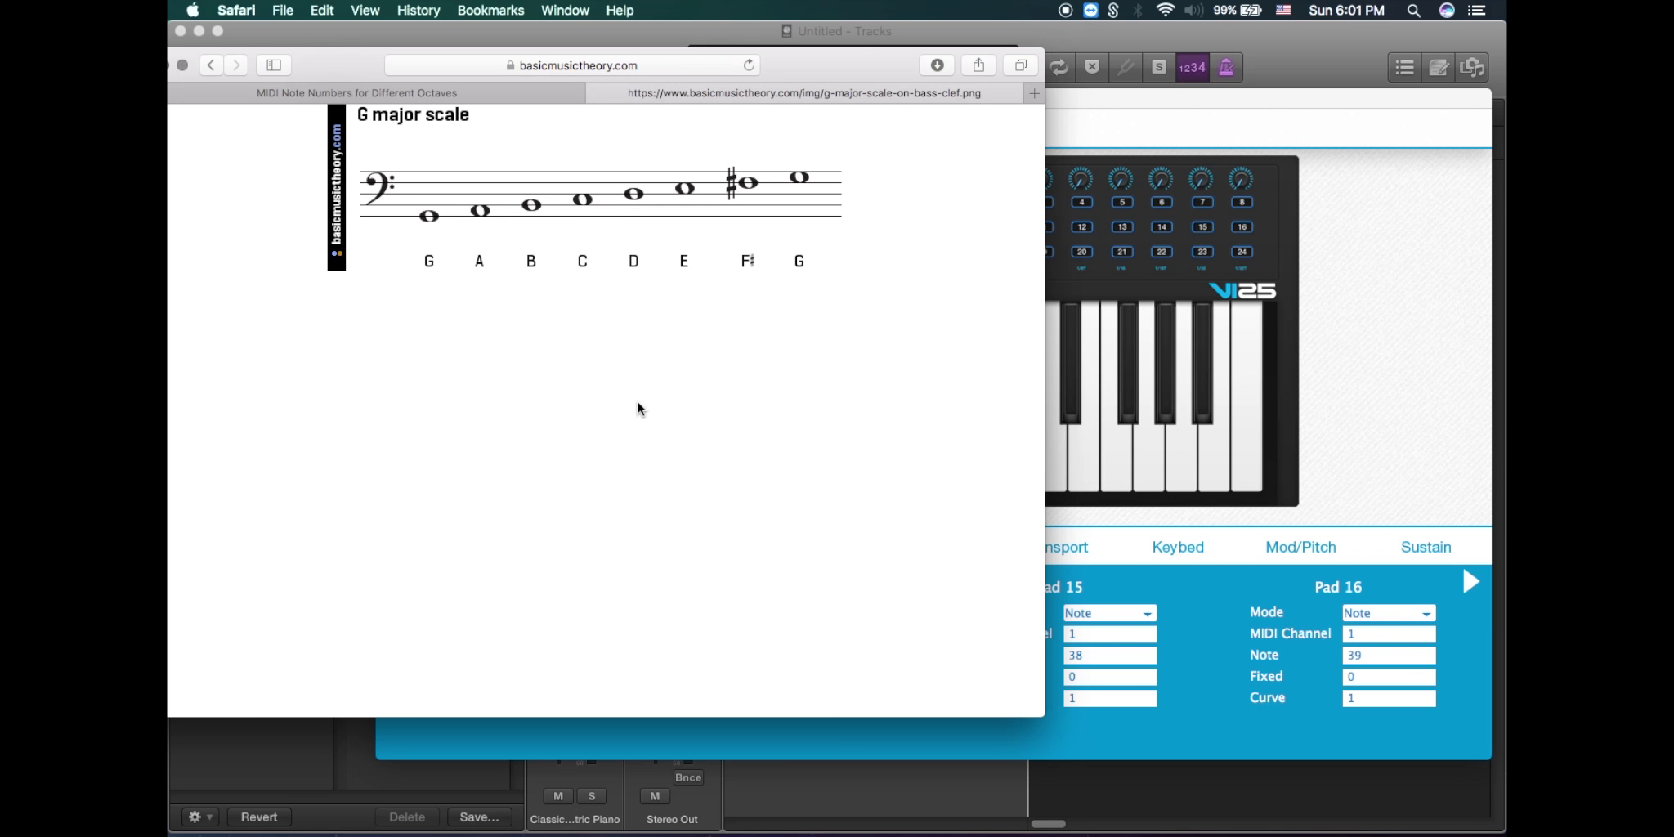
left_click(478, 93)
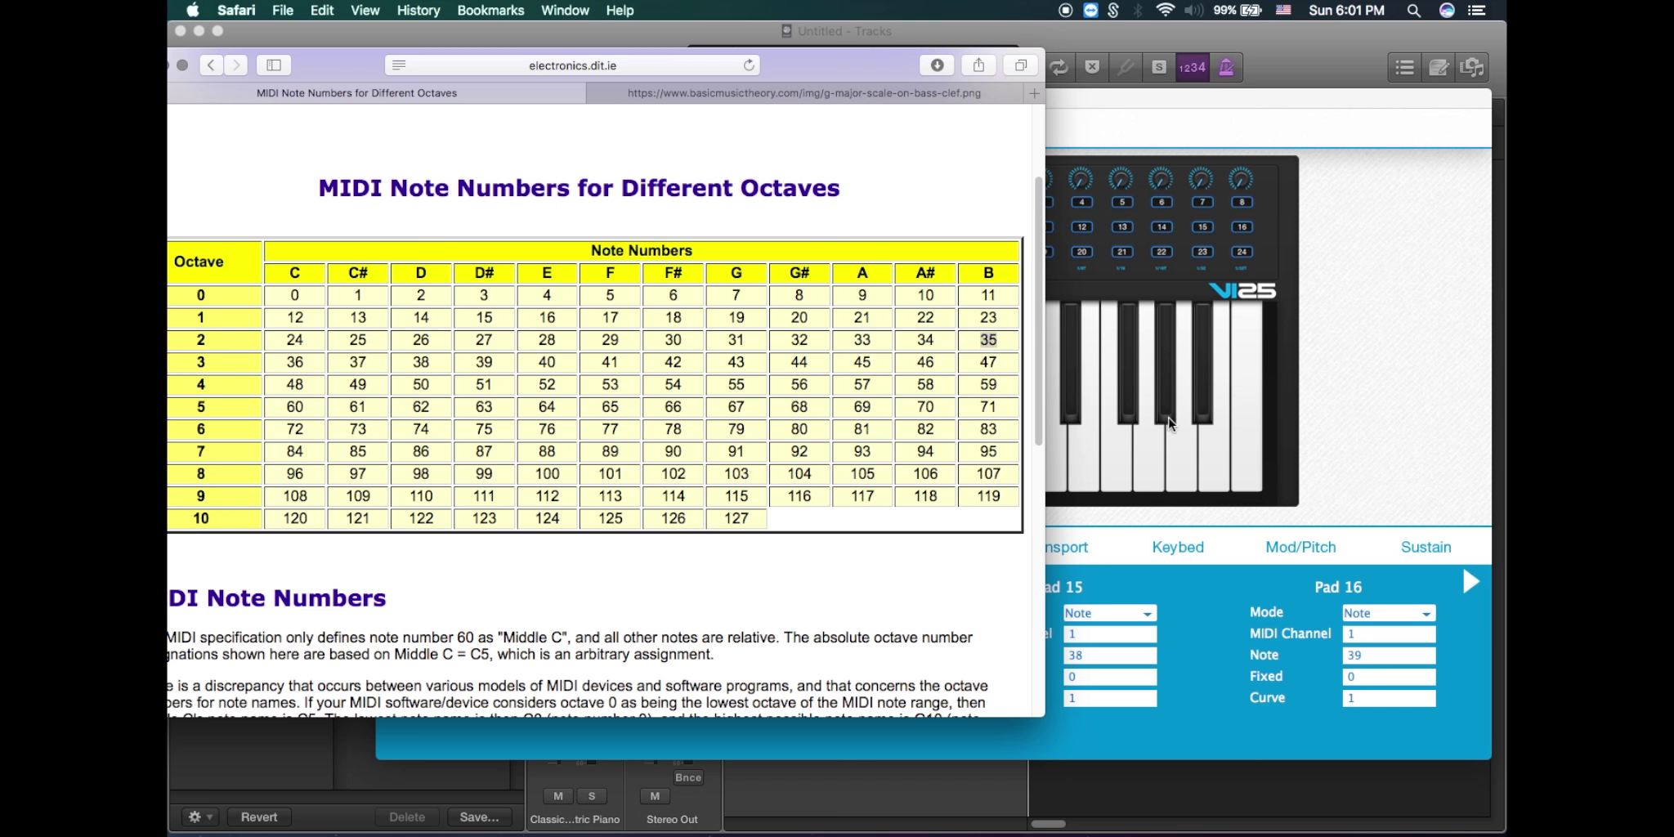
left_click(1145, 546)
left_click(818, 548)
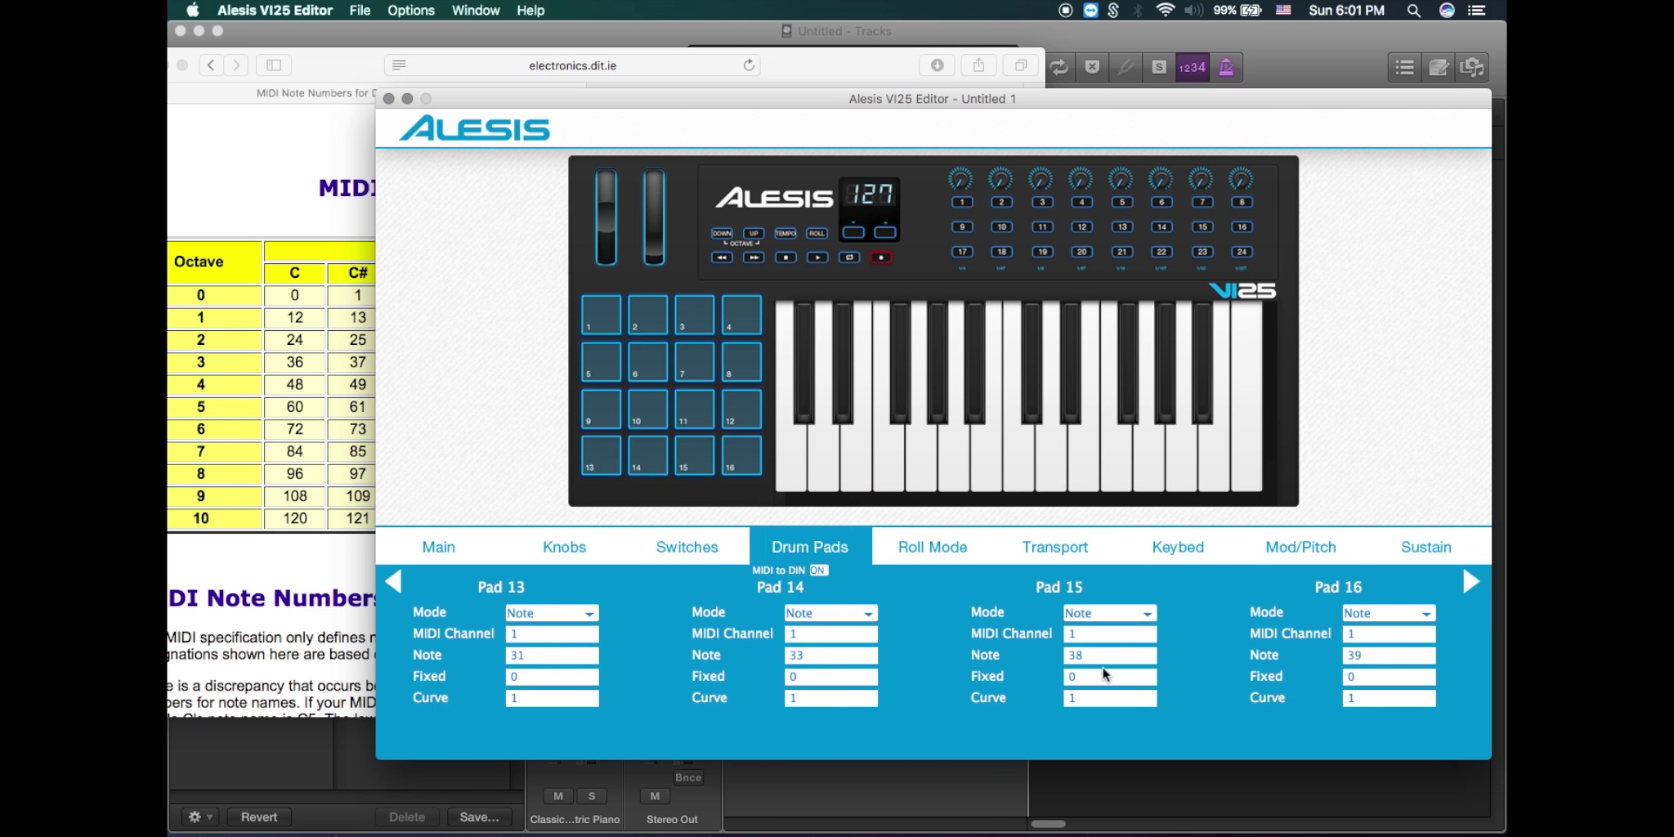
double_click(1100, 656)
type("3")
After rechecking the scale image, set Pad 15's note to 34 and select Pad 16's note.
left_click(327, 205)
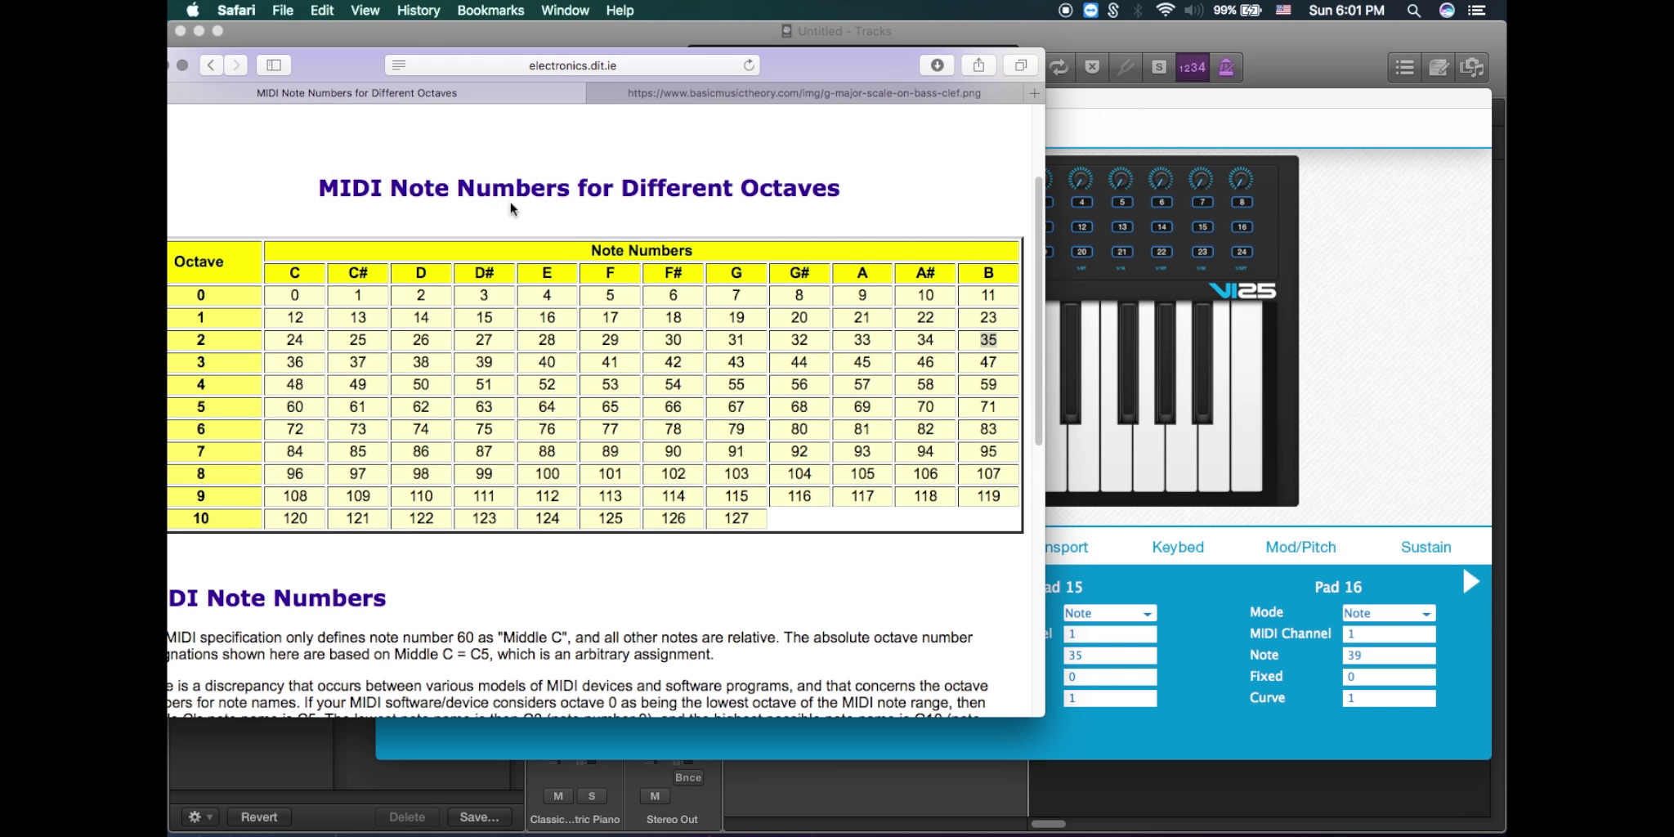
left_click(691, 96)
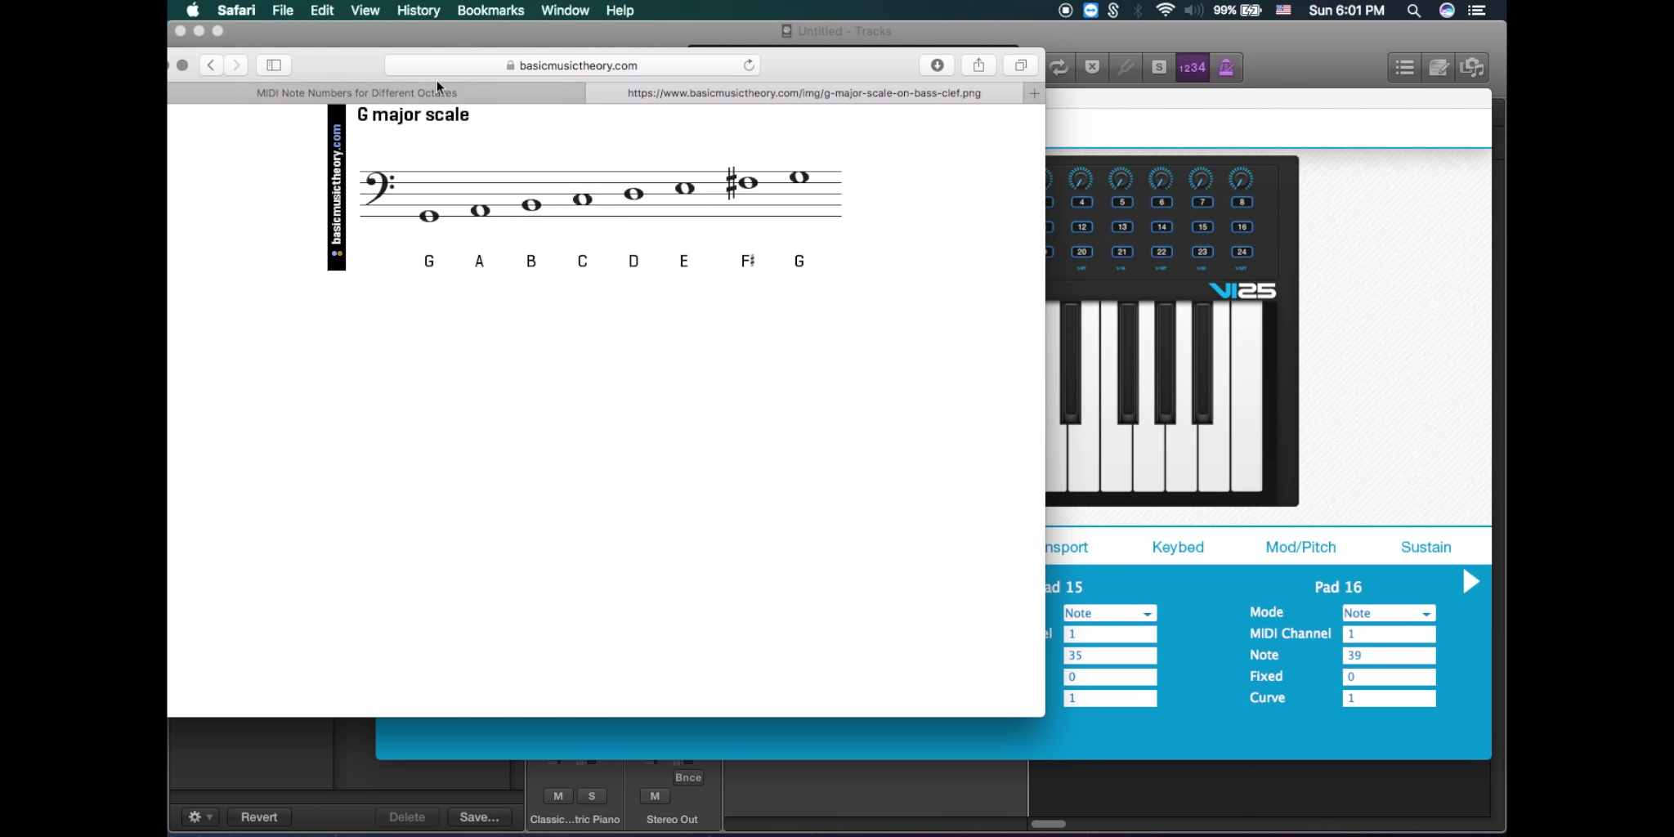
left_click(453, 92)
left_click(1383, 336)
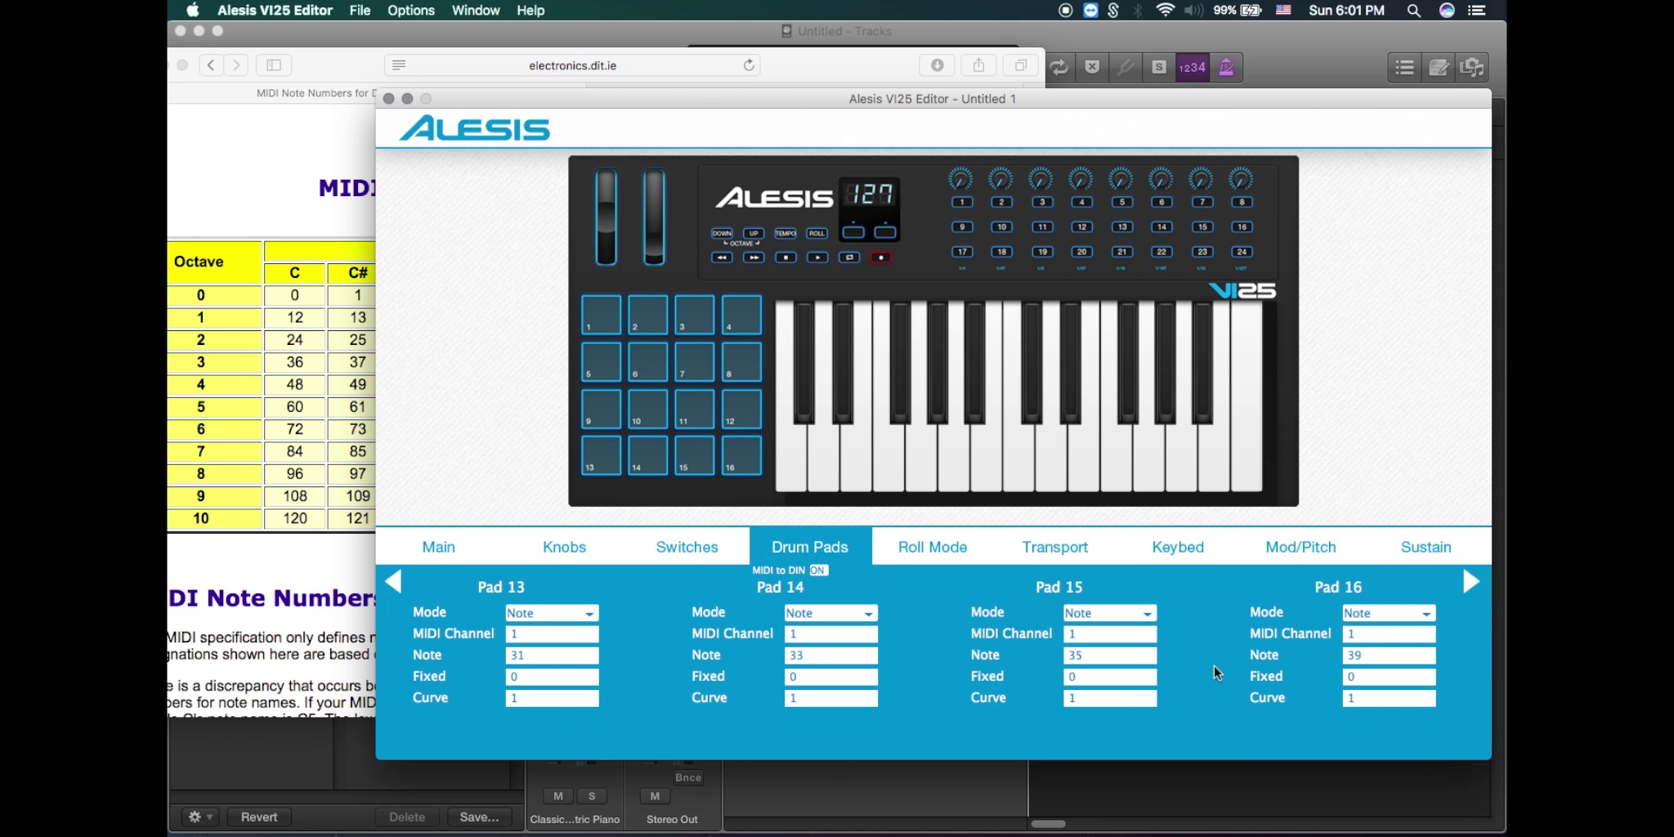
double_click(1095, 654)
type("34")
double_click(1364, 657)
Set Pad 15's note to 35 and Pad 16's note to 36.
left_click(1140, 655)
type("35")
left_click(1387, 655)
type("36")
Compare against the MIDI chart and scale image, then return to the drum pad settings.
left_click(369, 321)
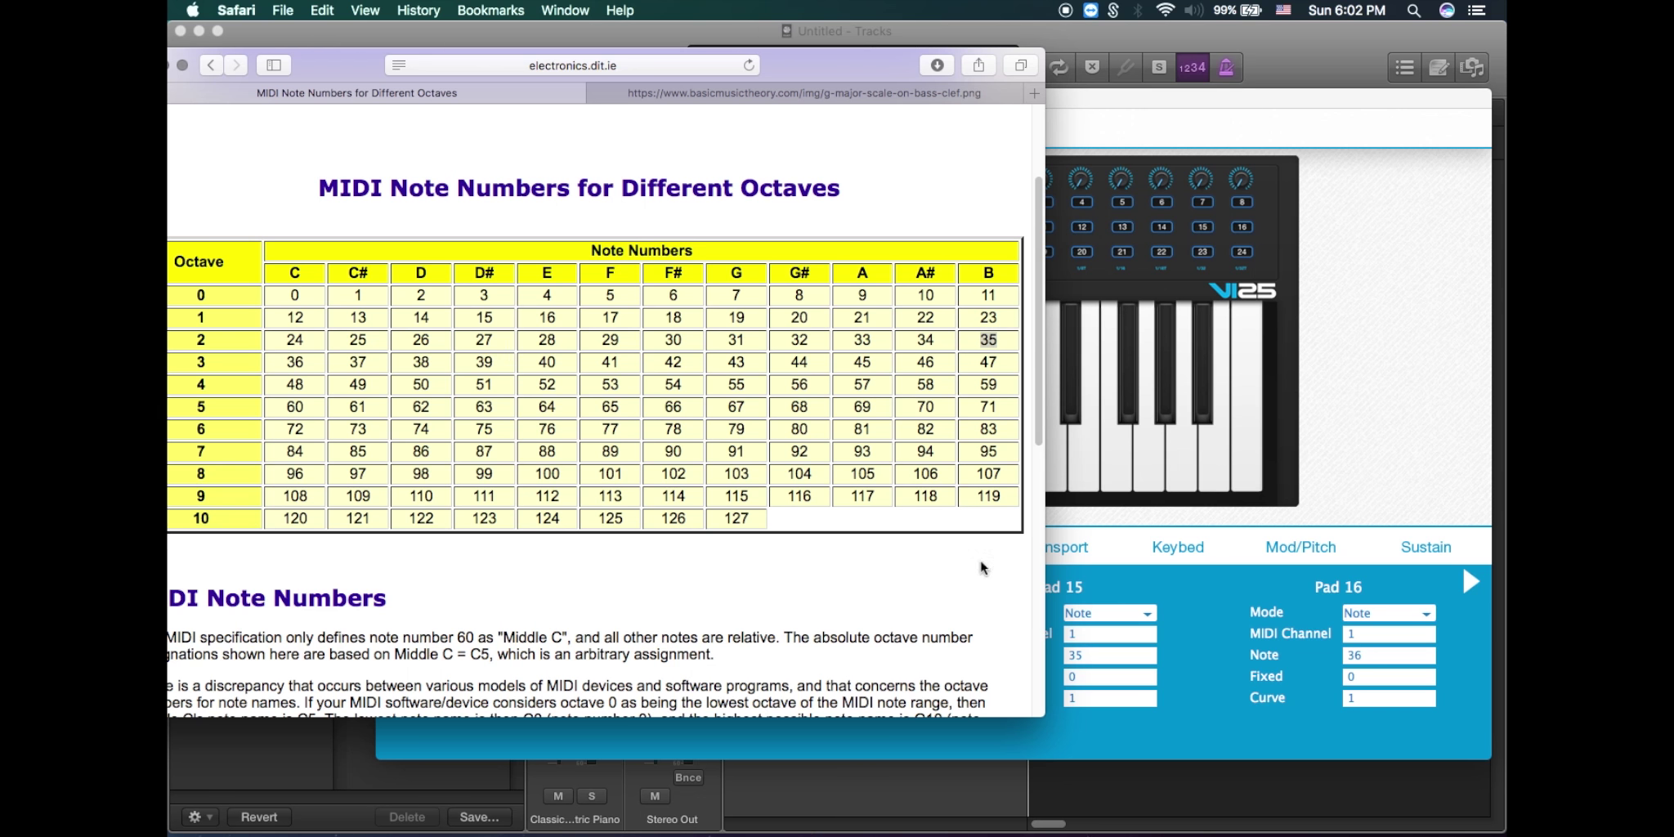
left_click(1145, 620)
left_click(377, 449)
left_click(850, 99)
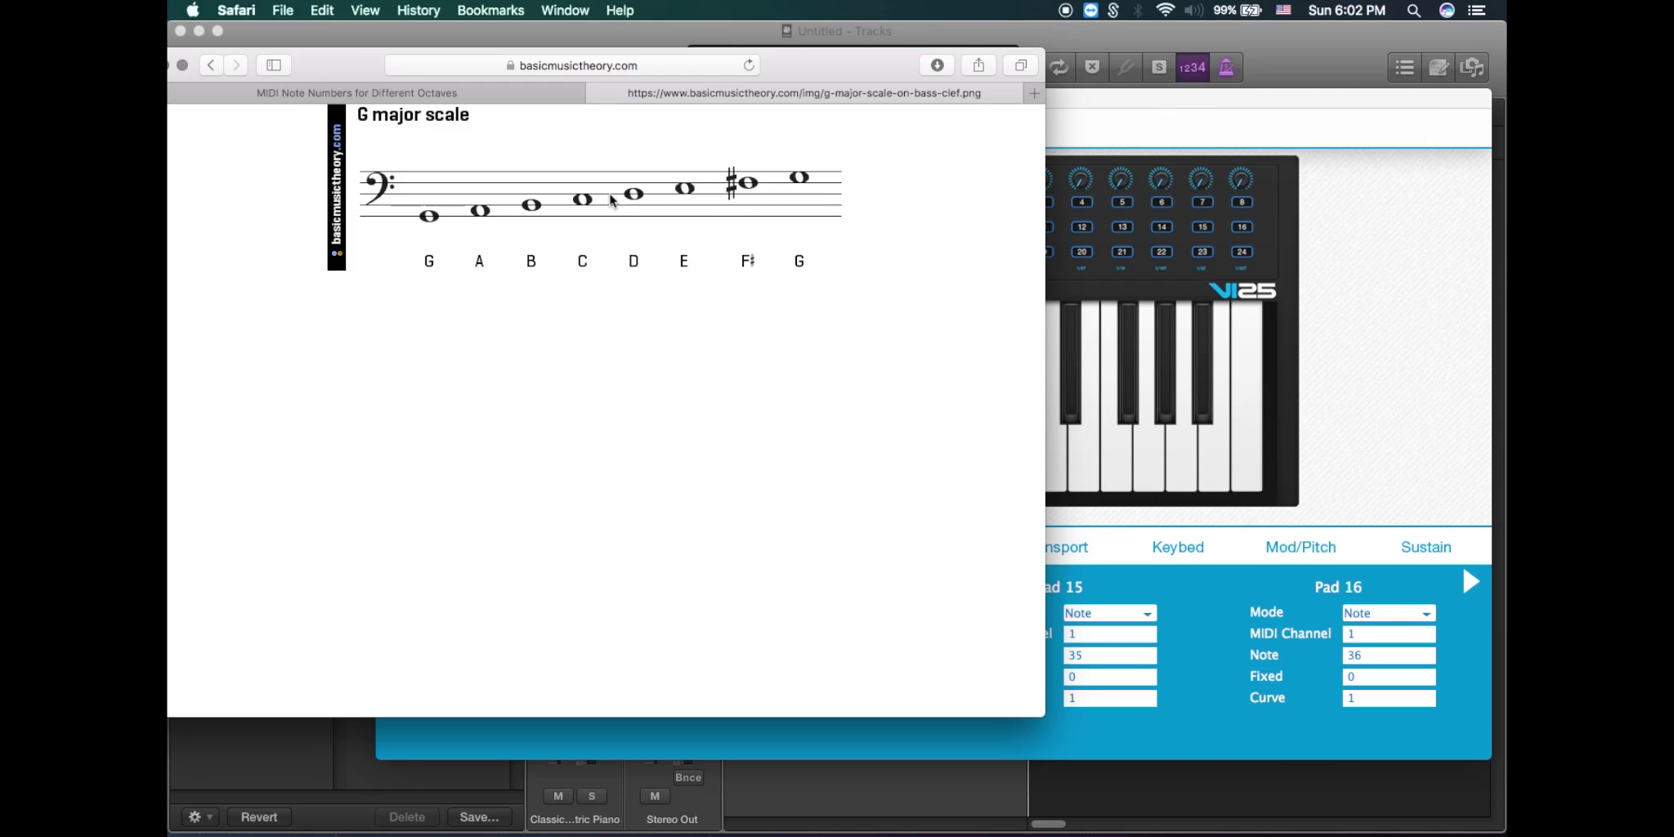
left_click(1120, 543)
left_click(814, 548)
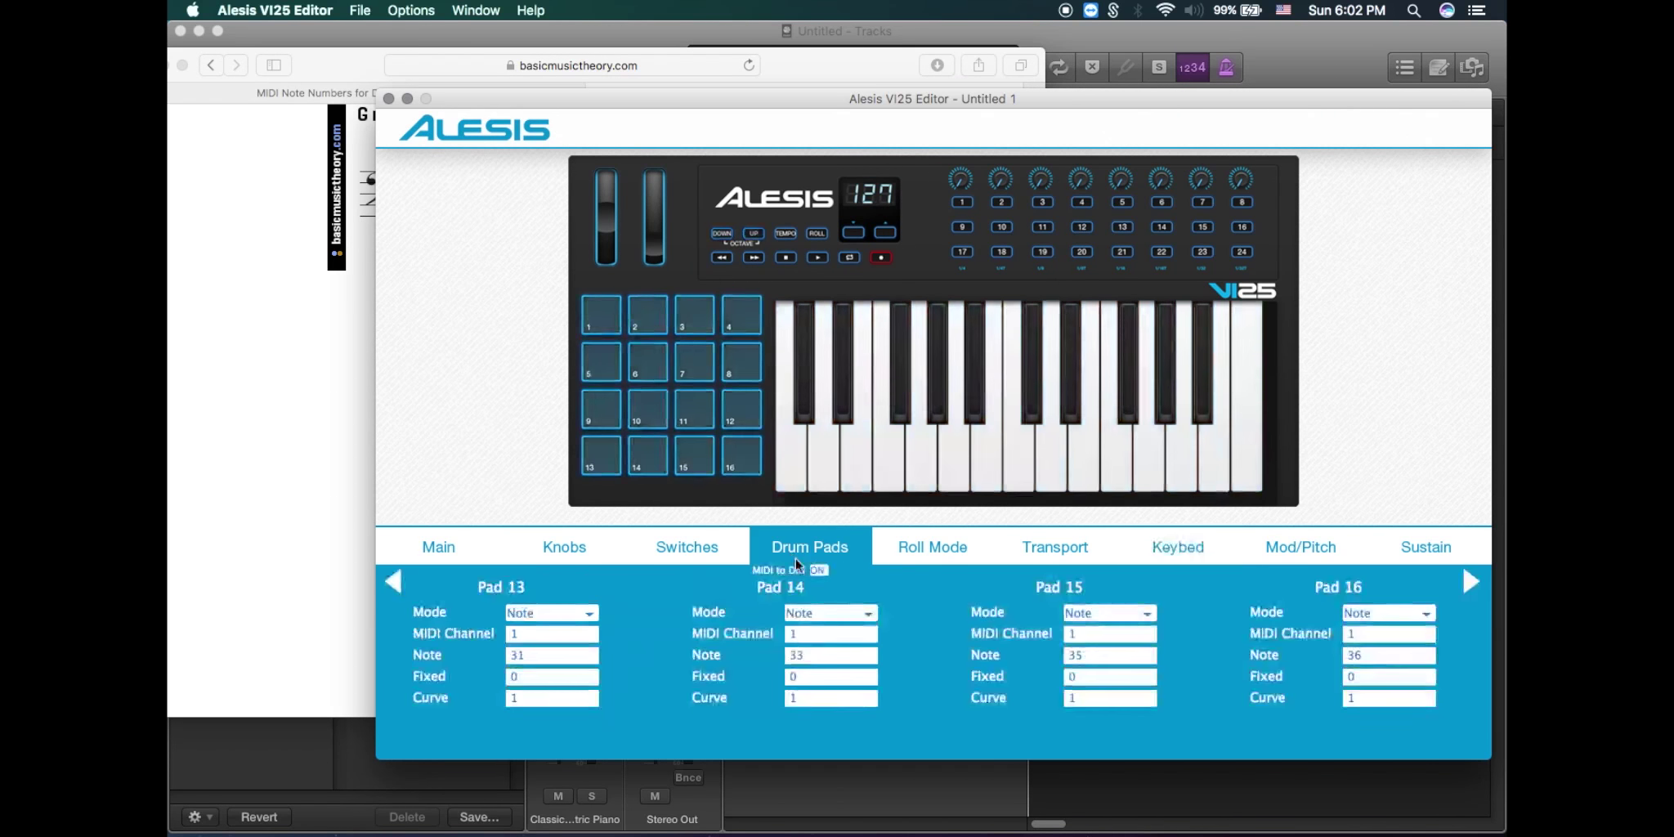
On Pads 9–12, set Pad 9 to note 38 and Pad 10 to note 40.
left_click(392, 583)
double_click(570, 657)
type("38")
double_click(817, 655)
type("40")
Verify E's 40 in the MIDI chart and compare it against the G major scale notation.
left_click(283, 76)
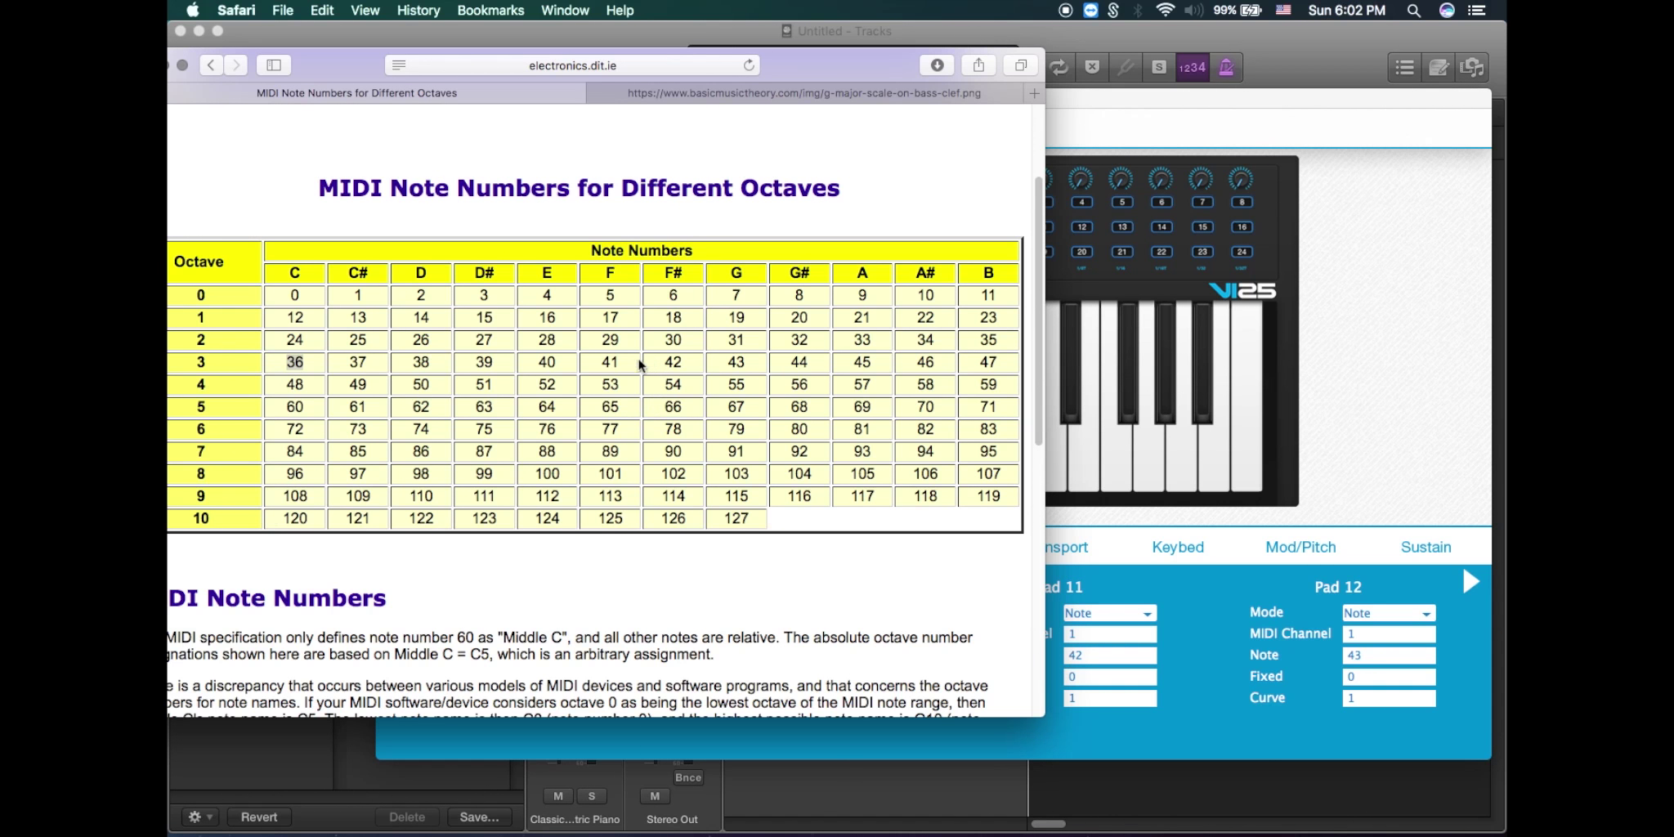
left_click(552, 363)
double_click(543, 360)
left_click(725, 93)
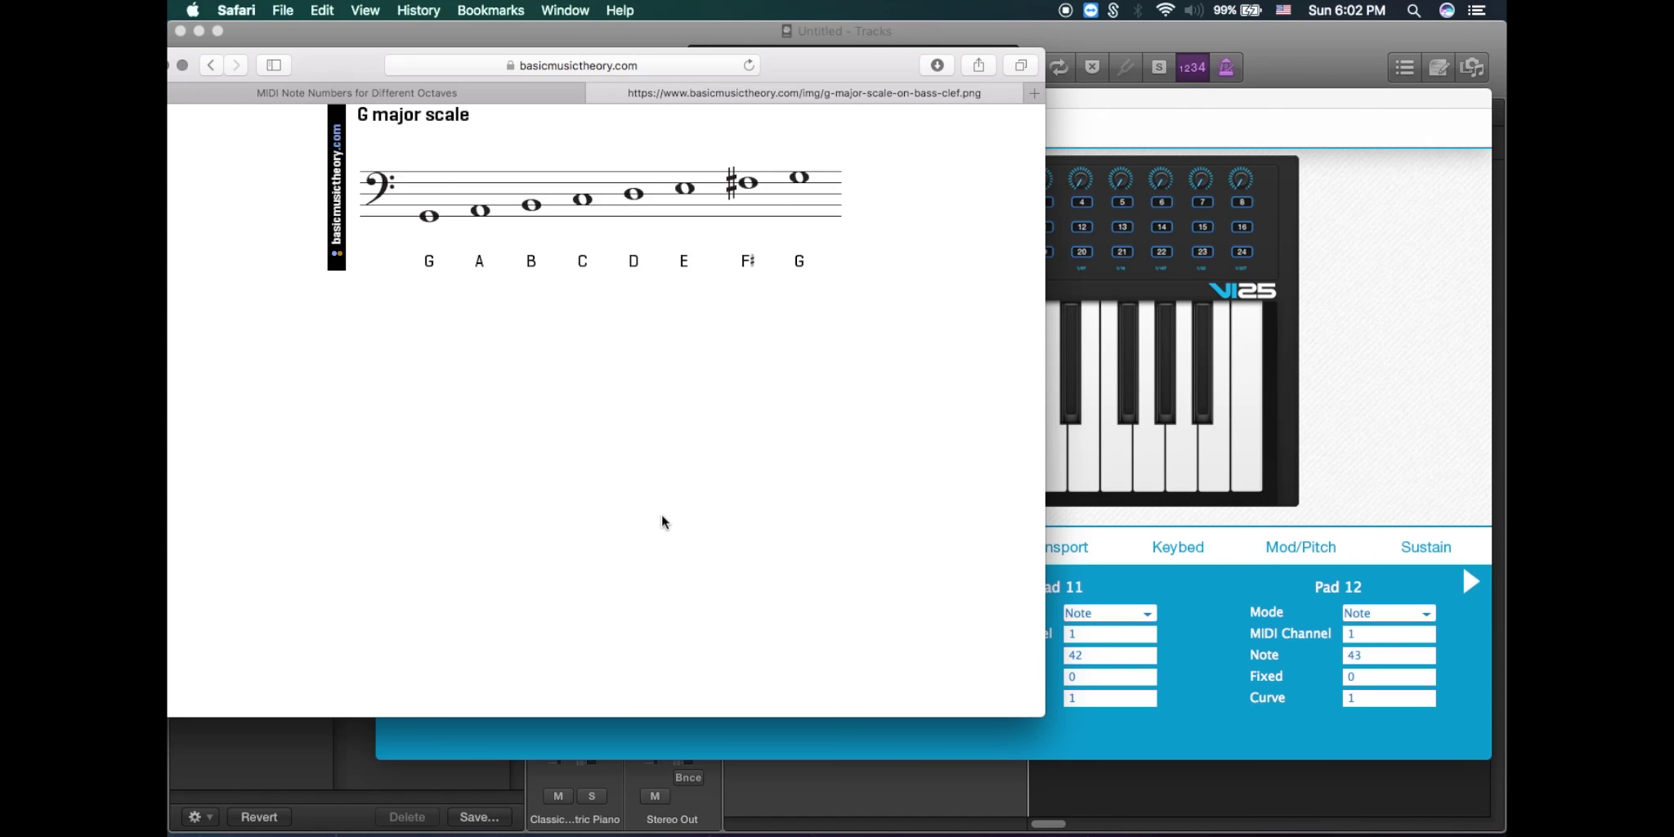
left_click(350, 95)
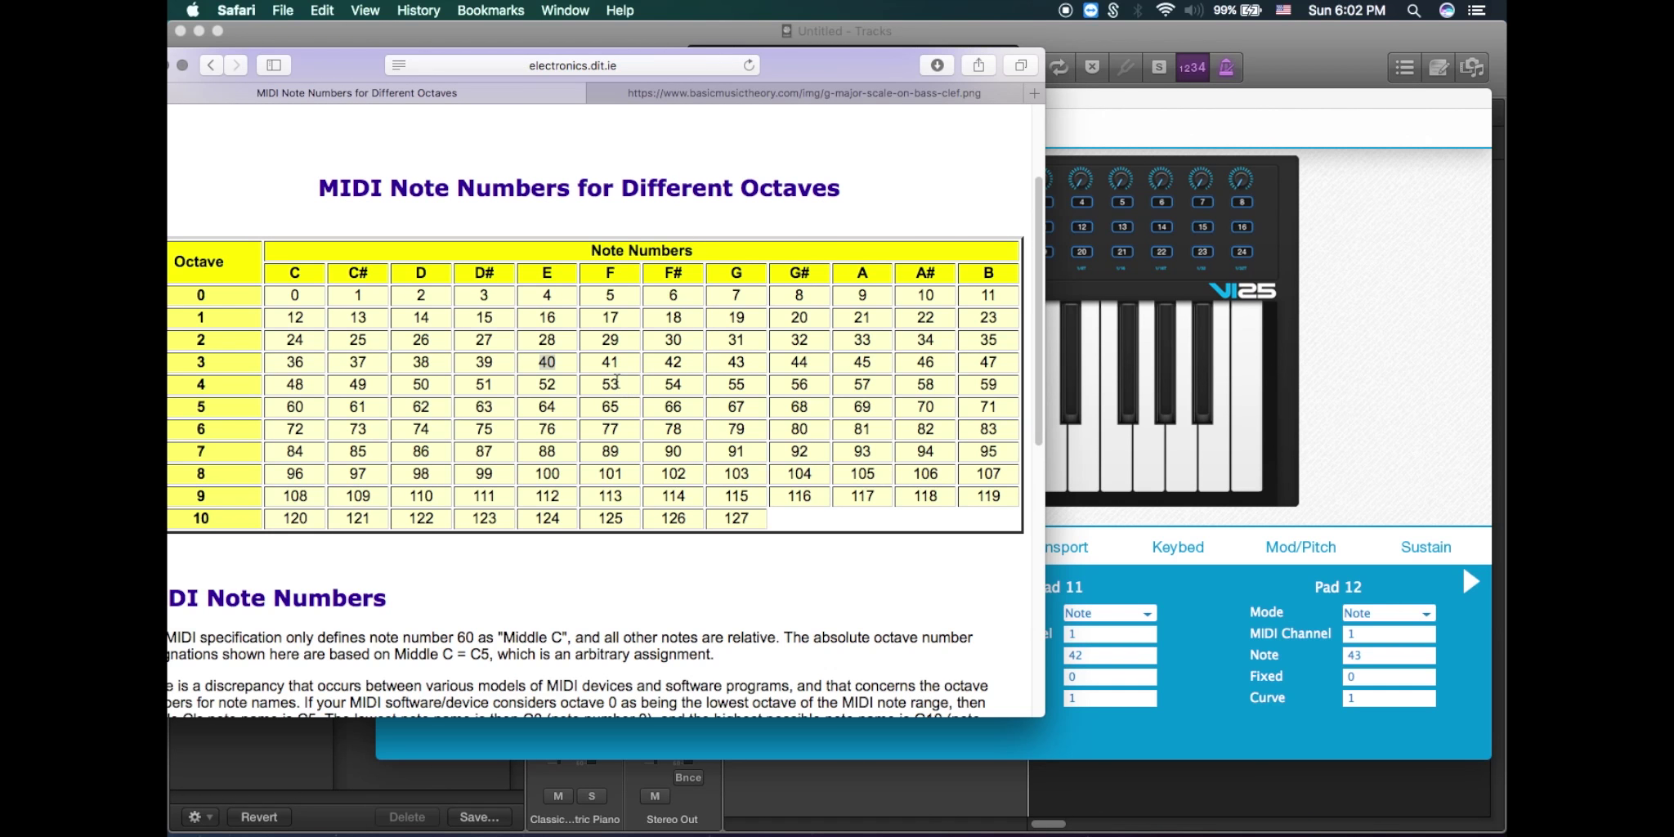
left_click(1168, 633)
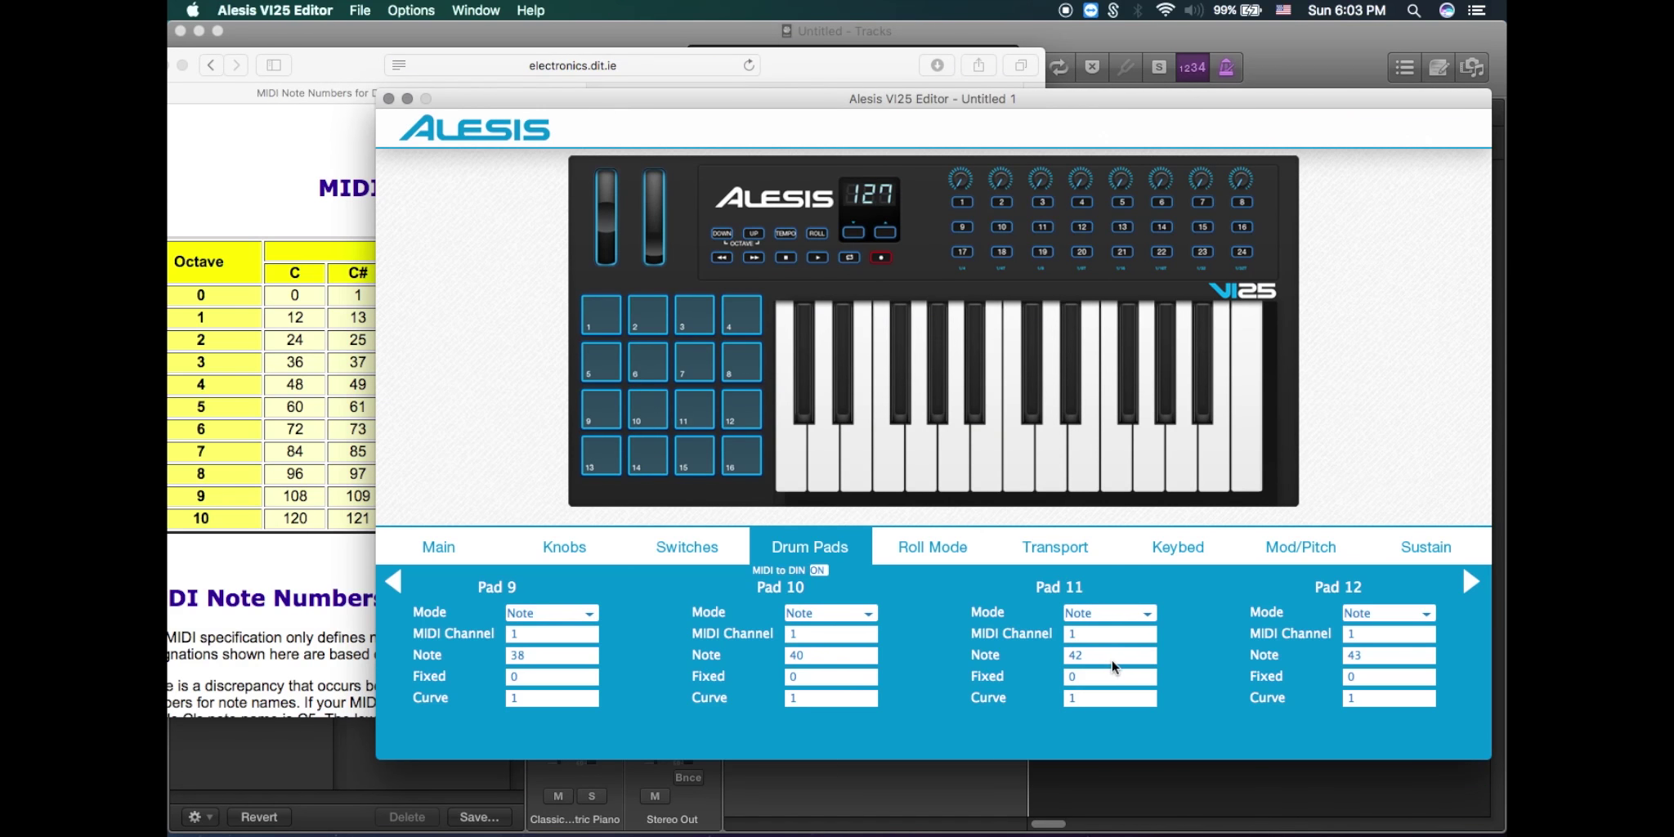
left_click(263, 329)
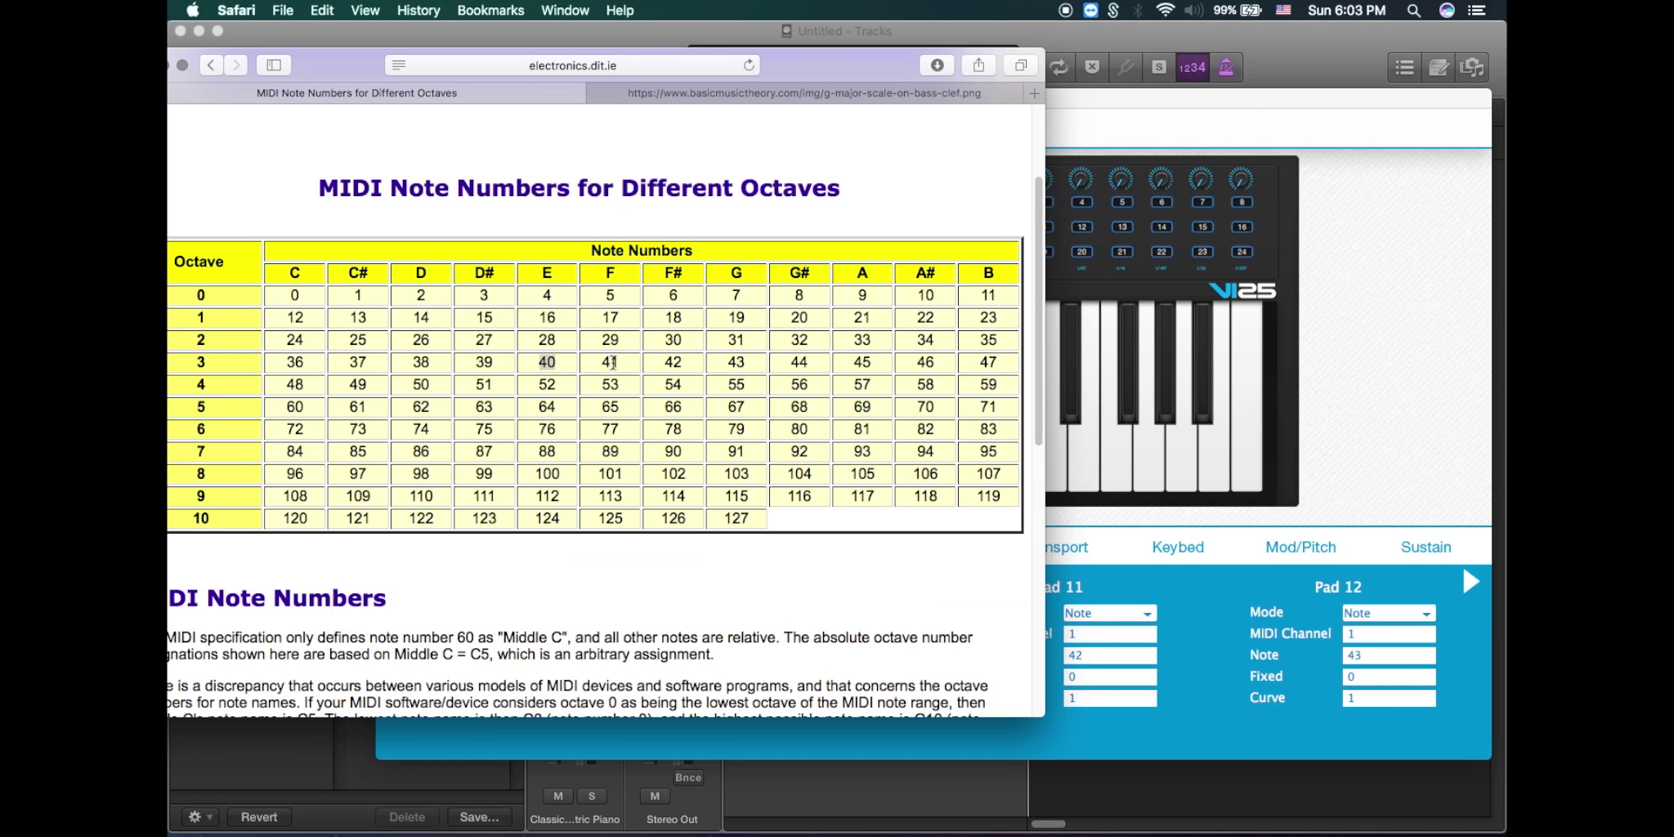
left_click(839, 90)
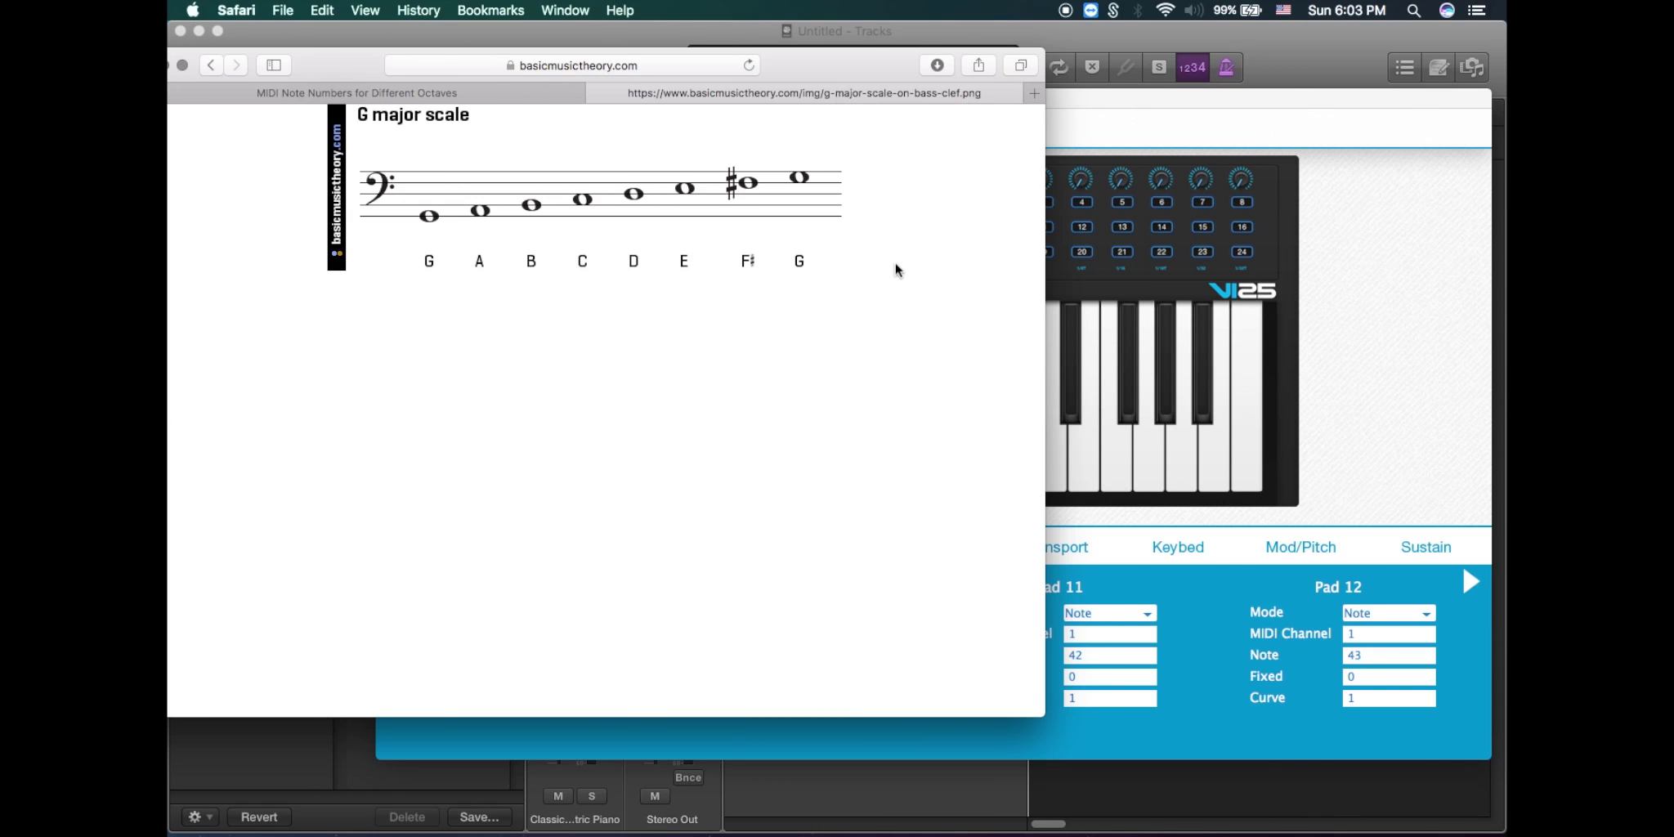
left_click(502, 92)
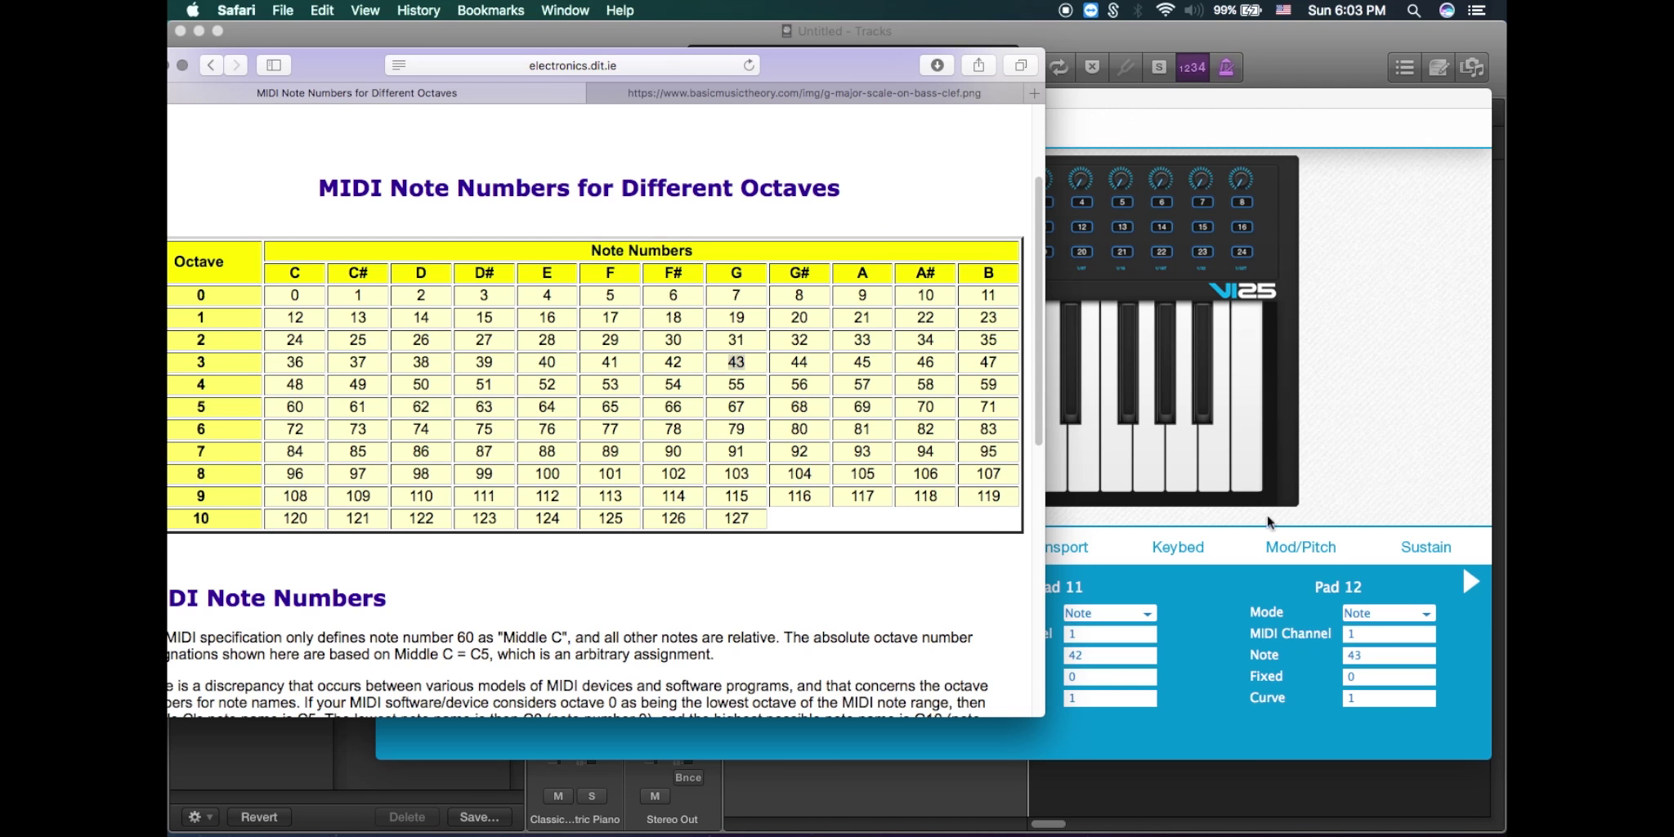
On Pads 5–8, set Pad 5 to 45, Pad 6 to 47 and Pad 7 to 48.
left_click(1358, 458)
left_click(394, 582)
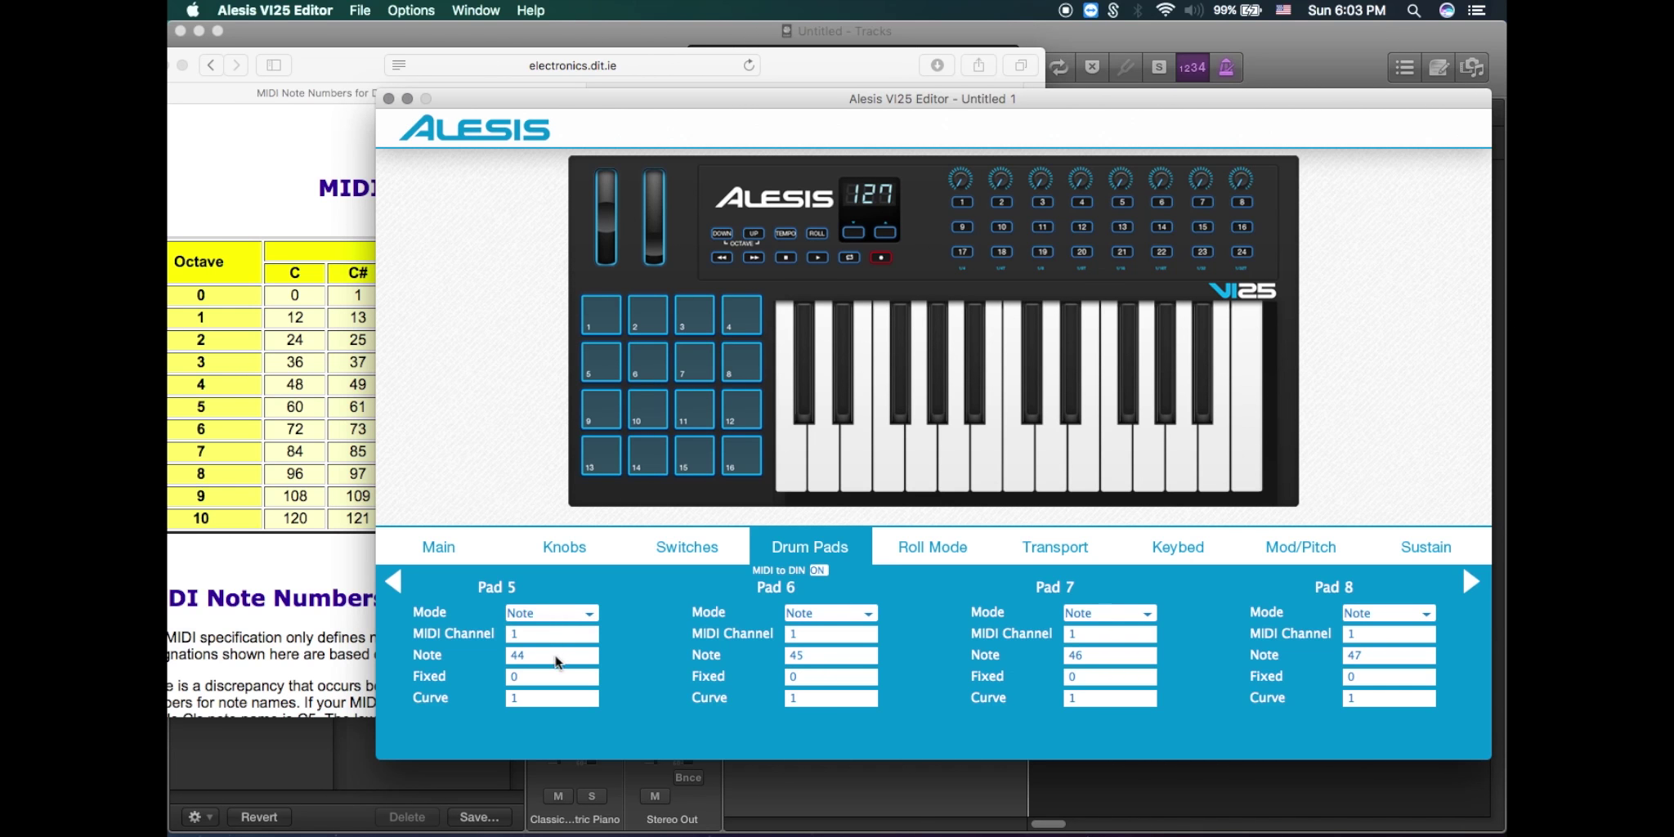
left_click(556, 656)
type("45")
left_click(830, 654)
double_click(830, 655)
type("47")
double_click(1134, 653)
type("48")
Cross-check the MIDI note chart against the G major scale notation in Safari.
left_click(306, 402)
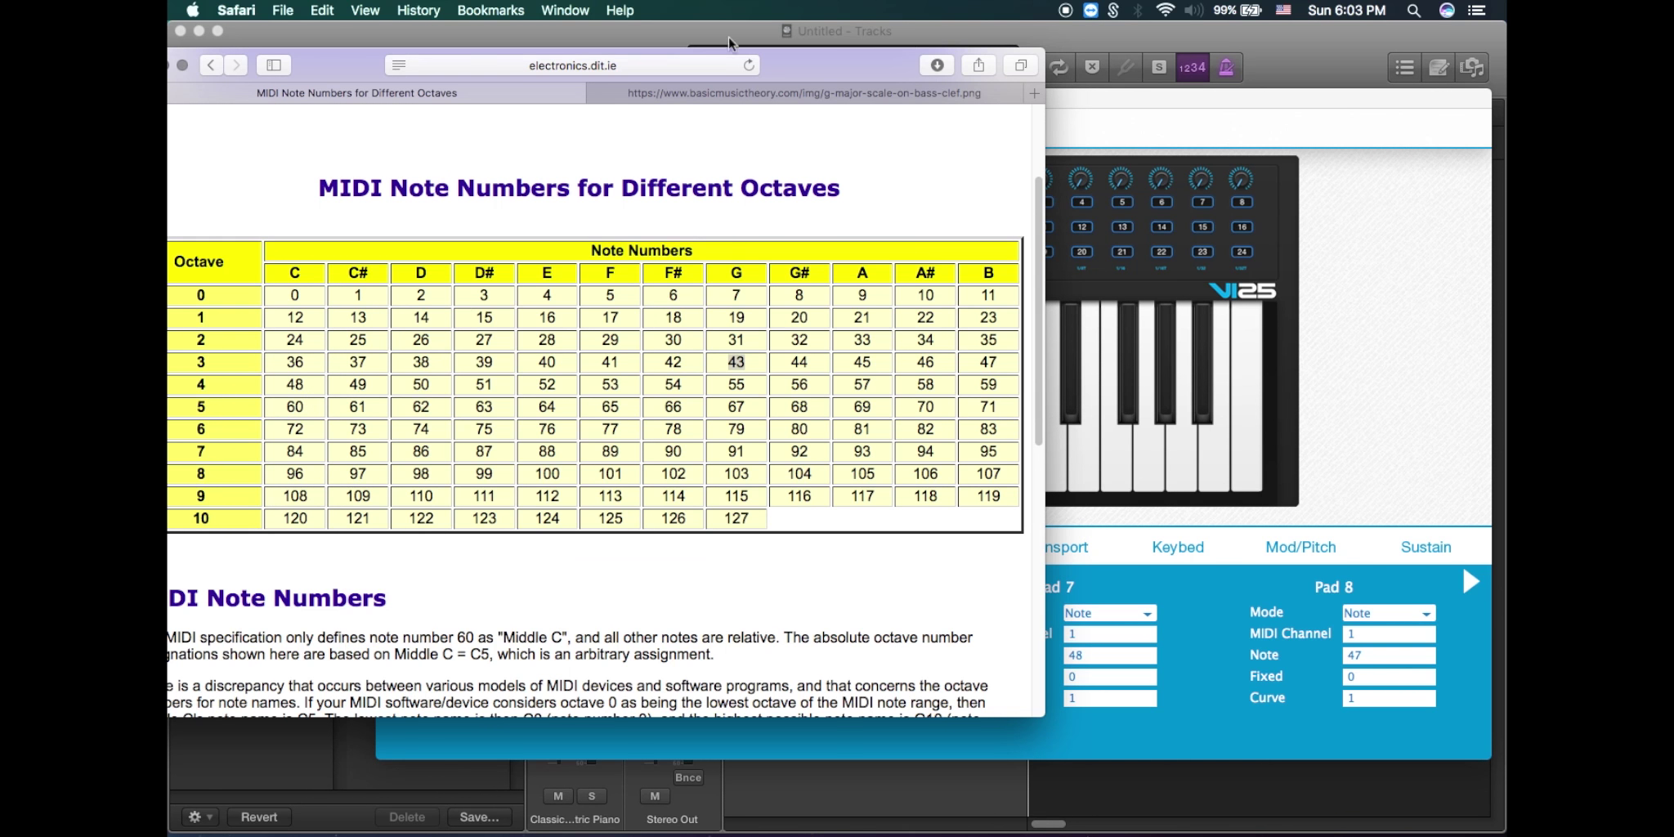
left_click(1242, 588)
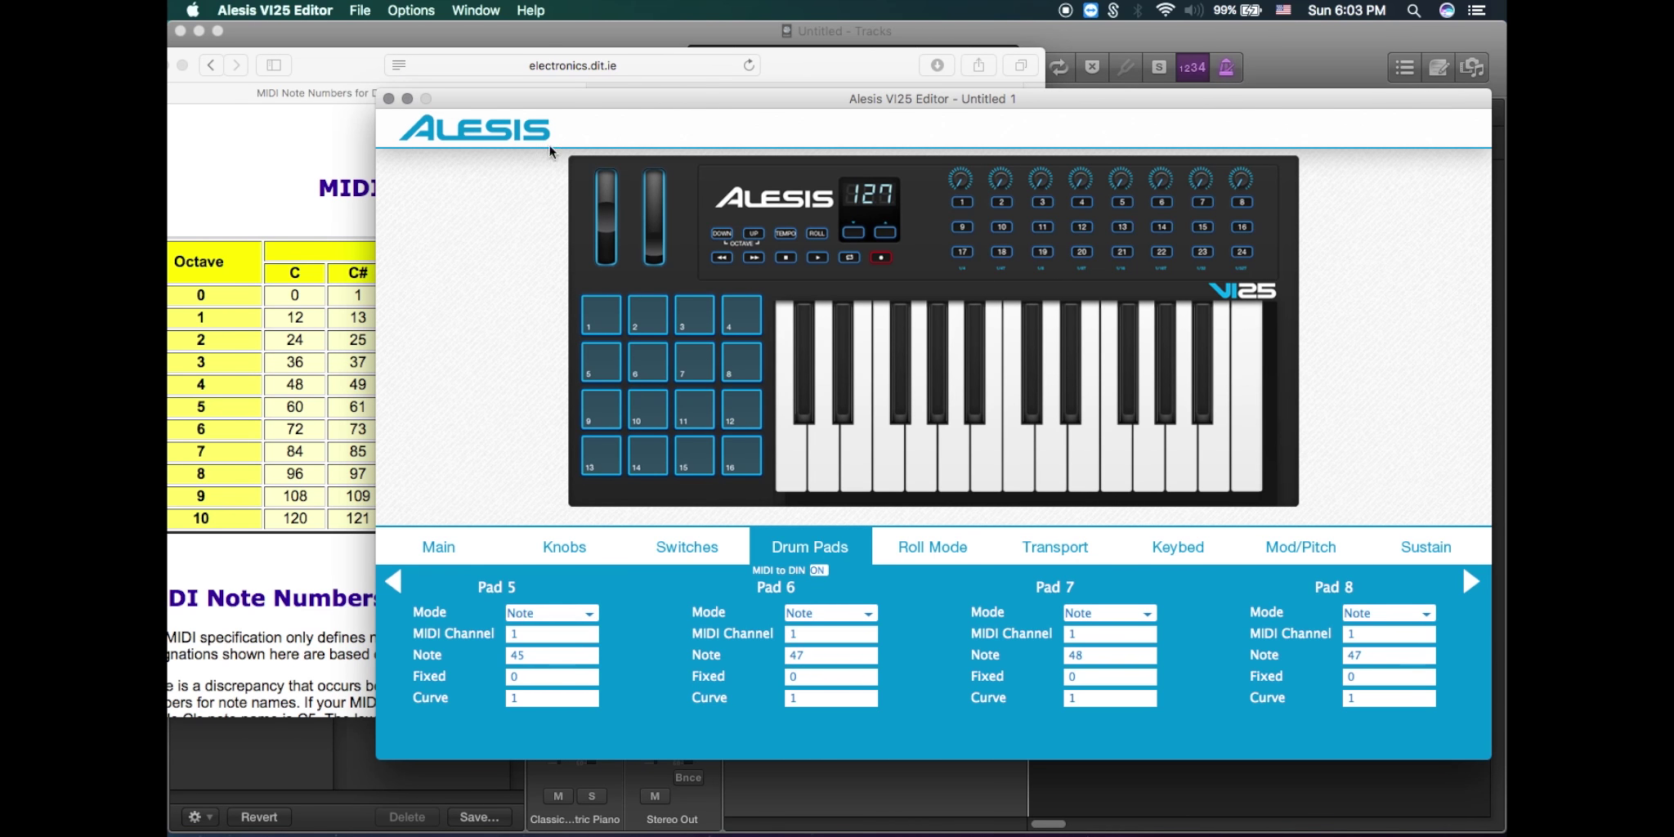
left_click(851, 63)
left_click(807, 93)
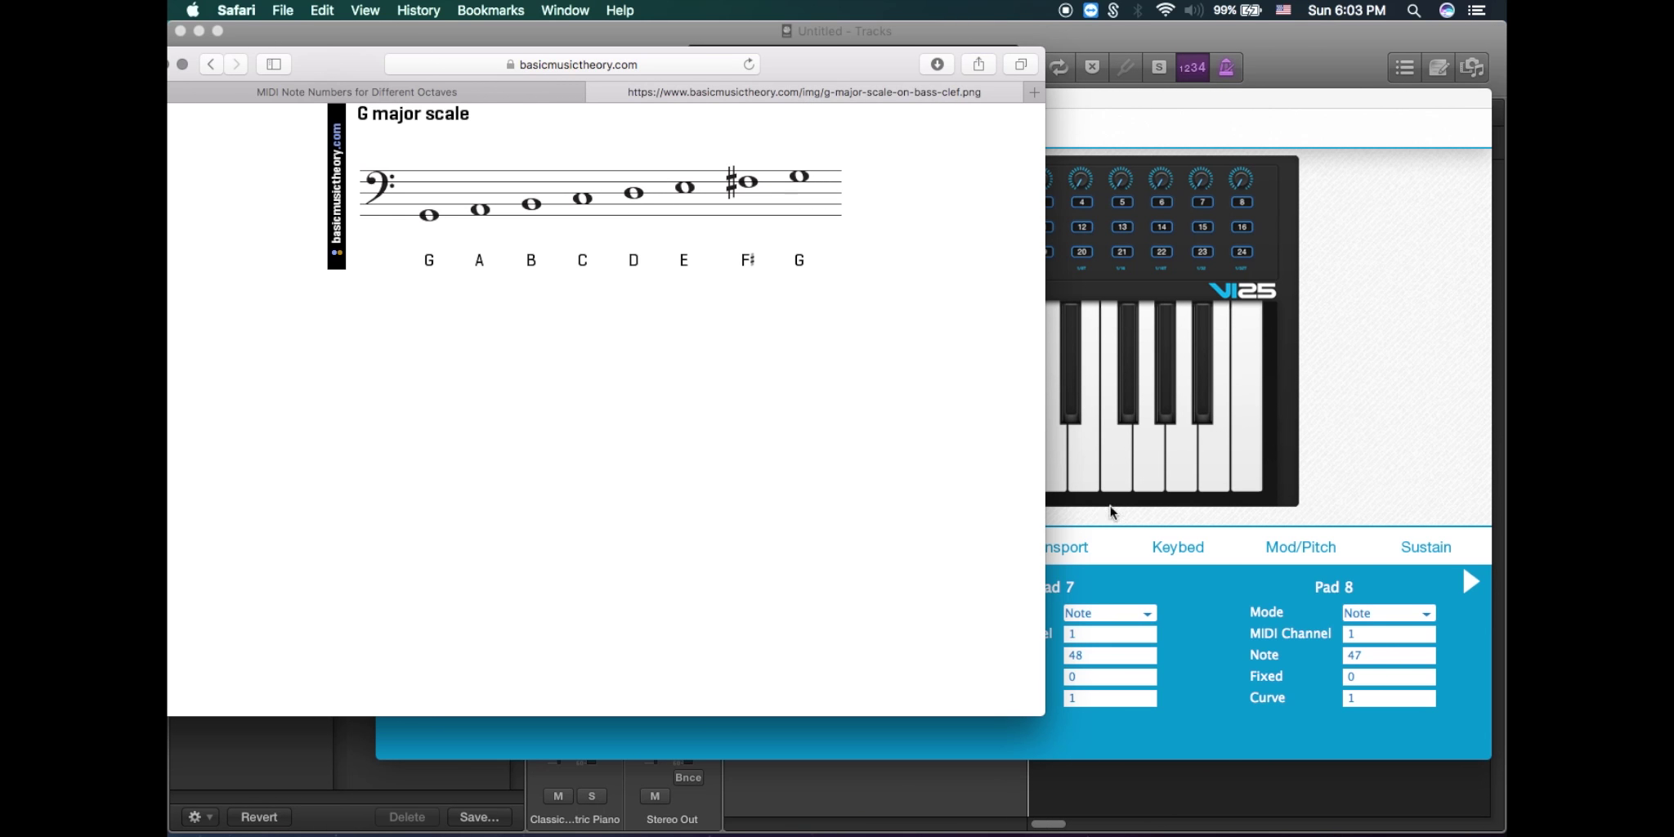
left_click(1223, 643)
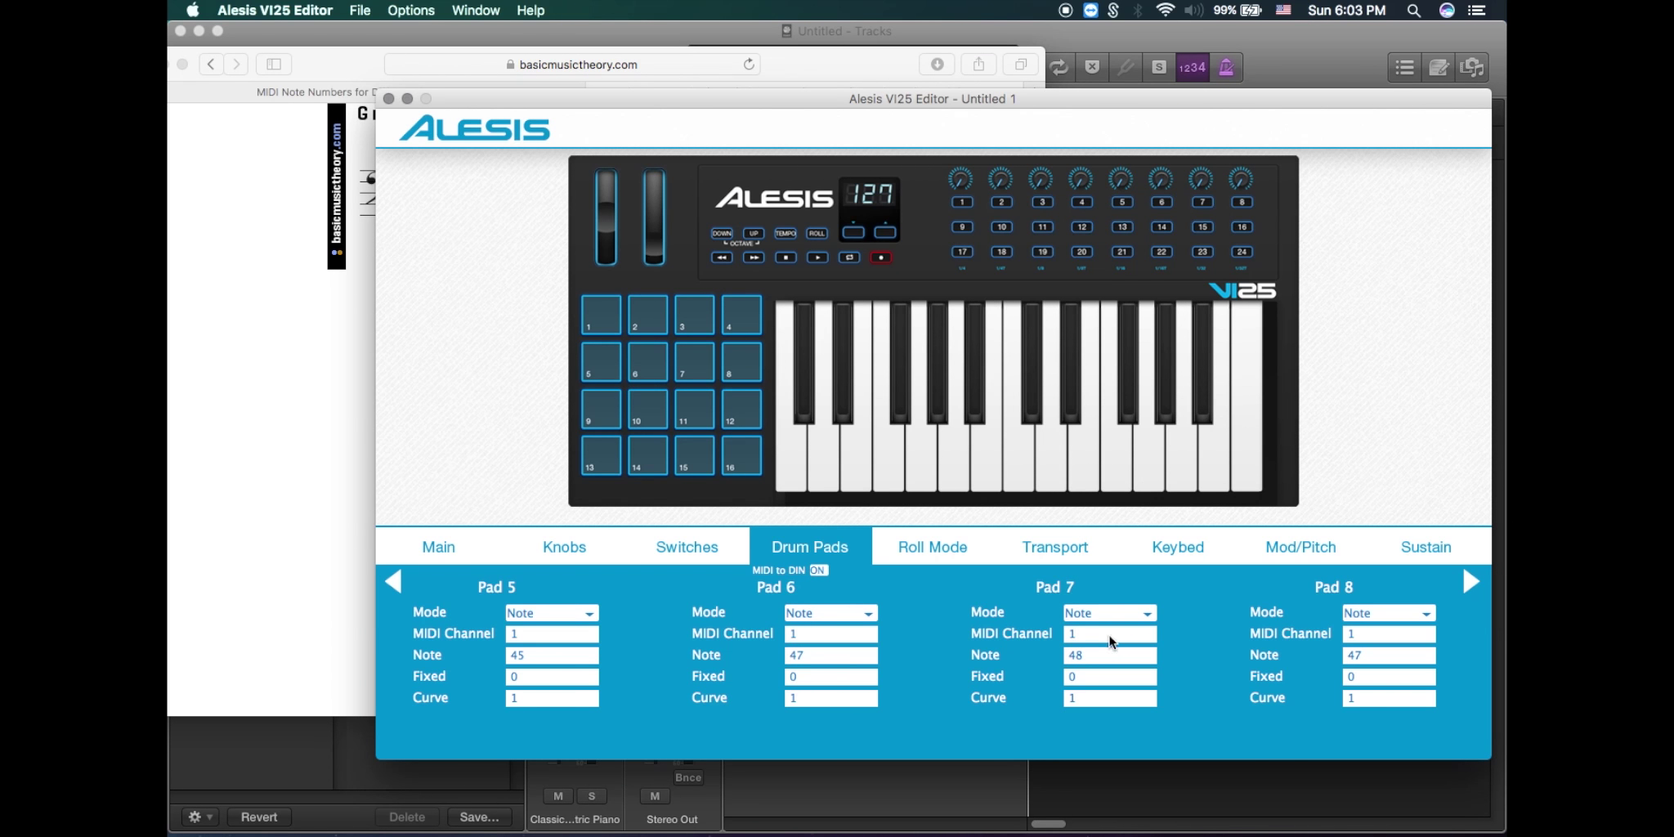
key("super+Tab")
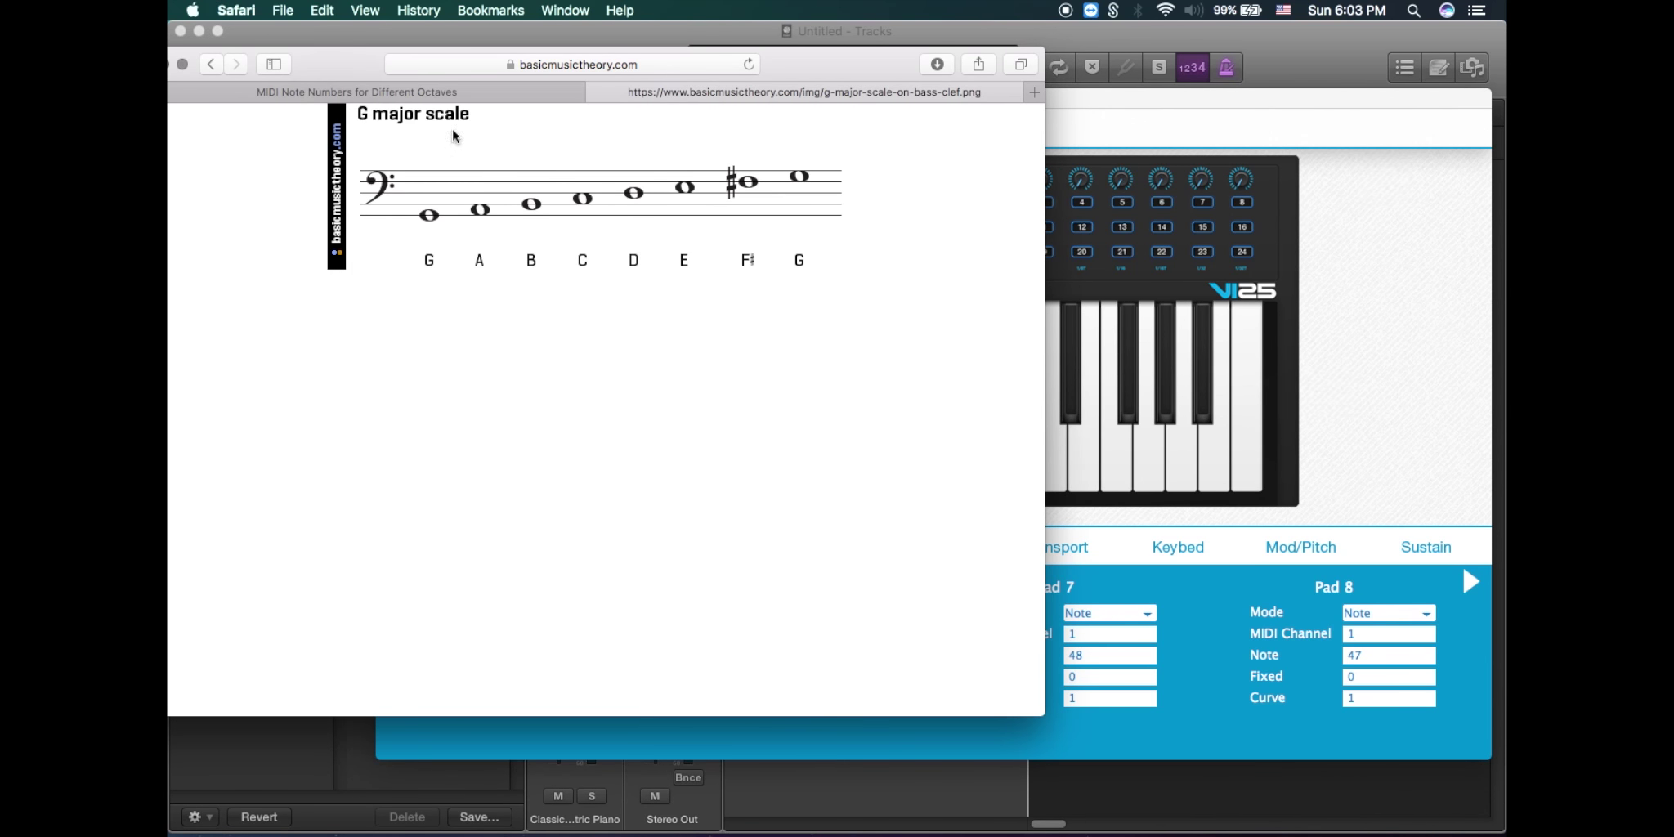
left_click(391, 95)
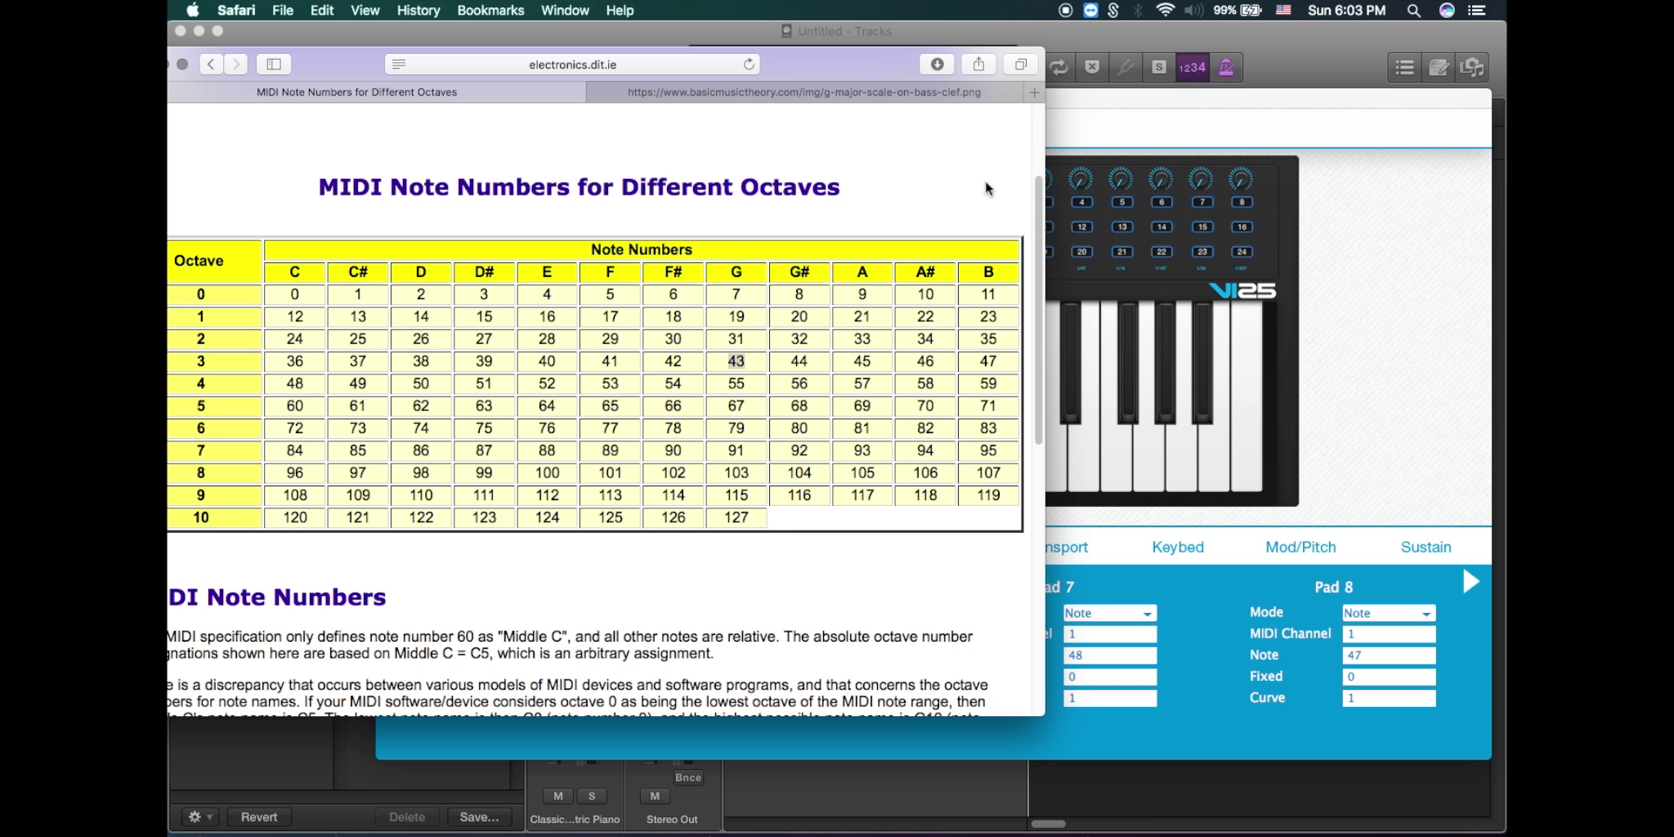
left_click(833, 94)
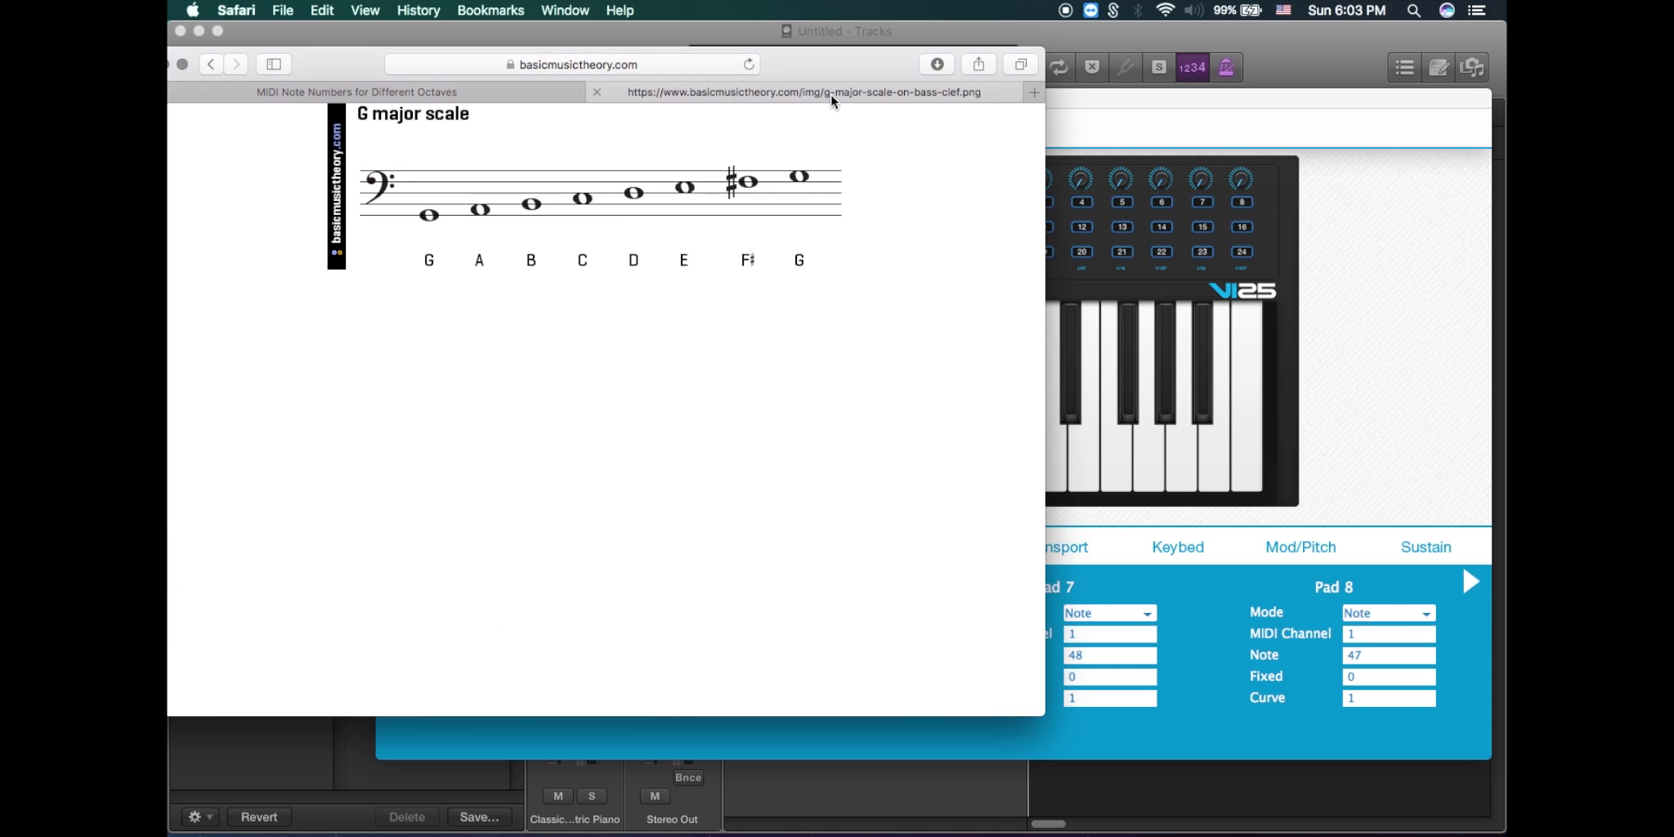
Set Pad 8's note to 50, then page back to Pads 1–4.
left_click(1374, 659)
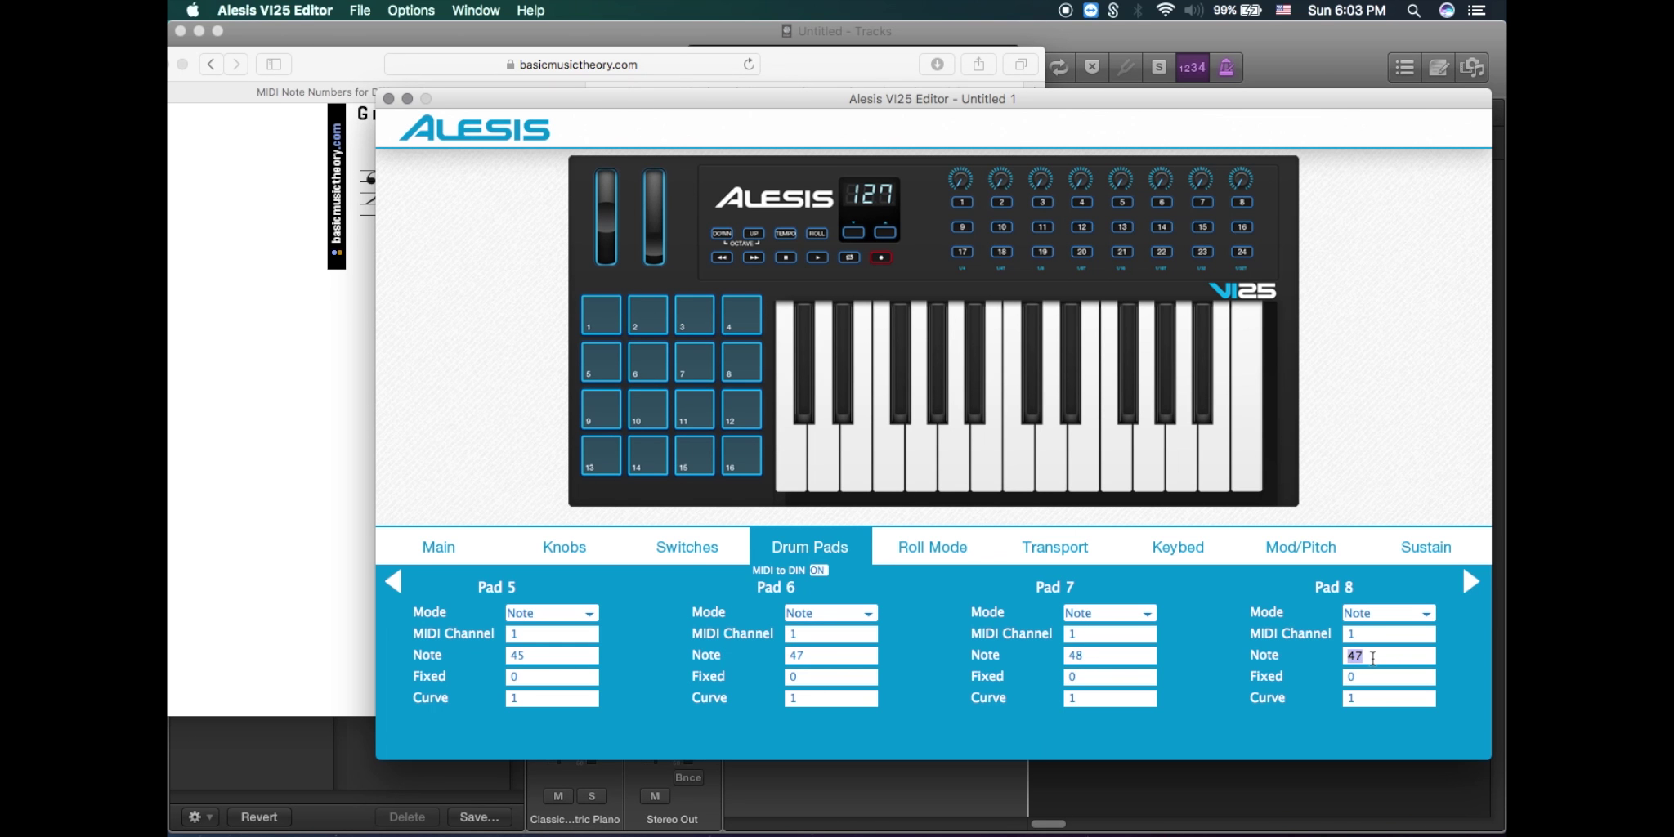
type("50")
left_click(303, 97)
left_click(303, 94)
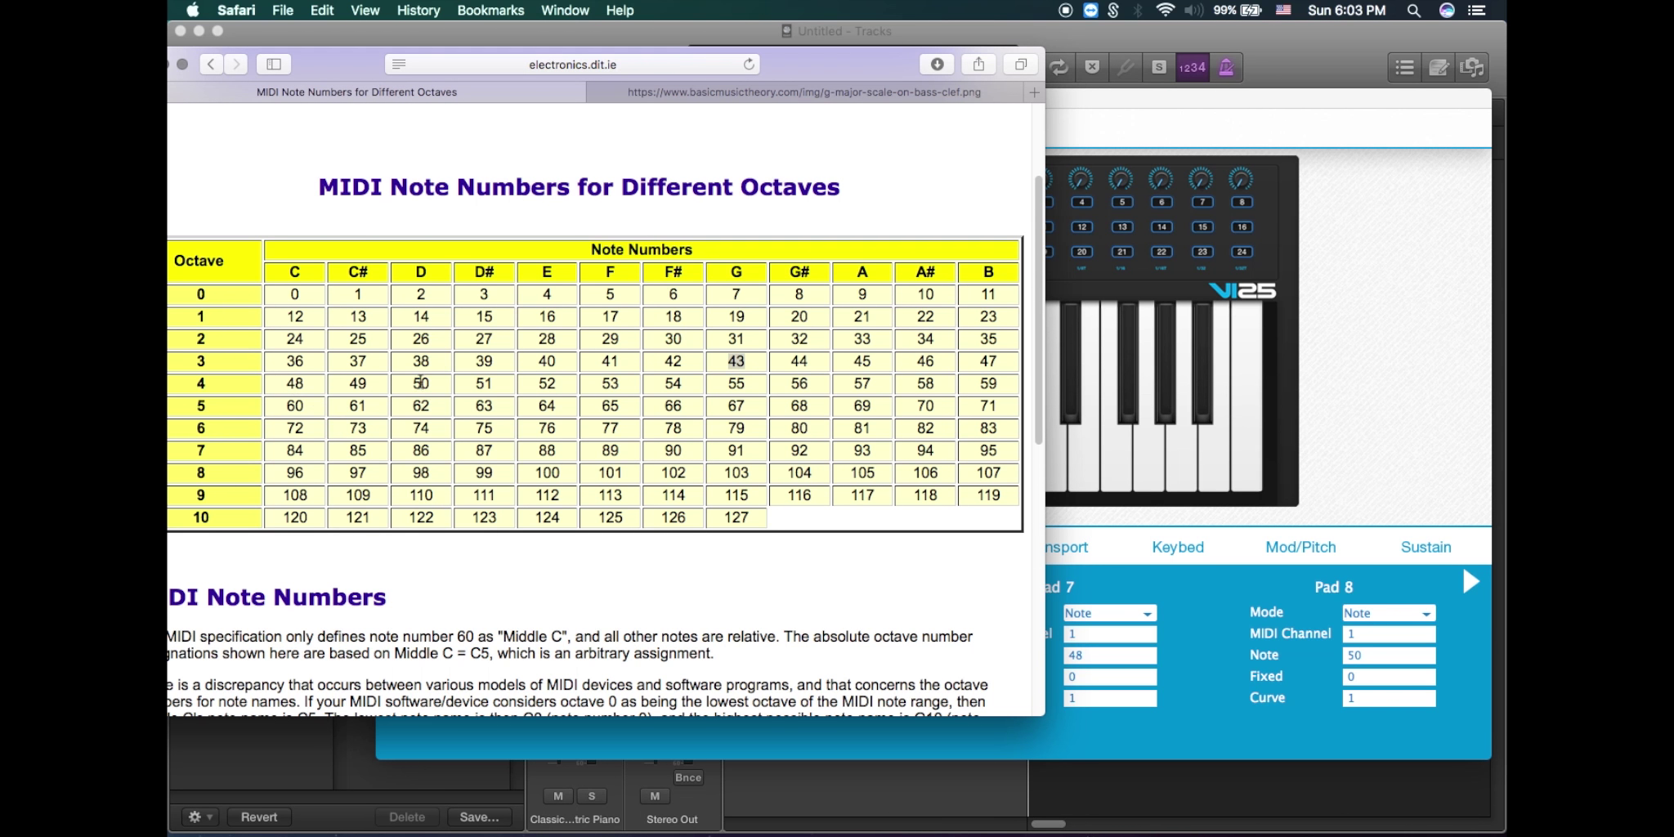
left_click(1267, 670)
left_click(398, 588)
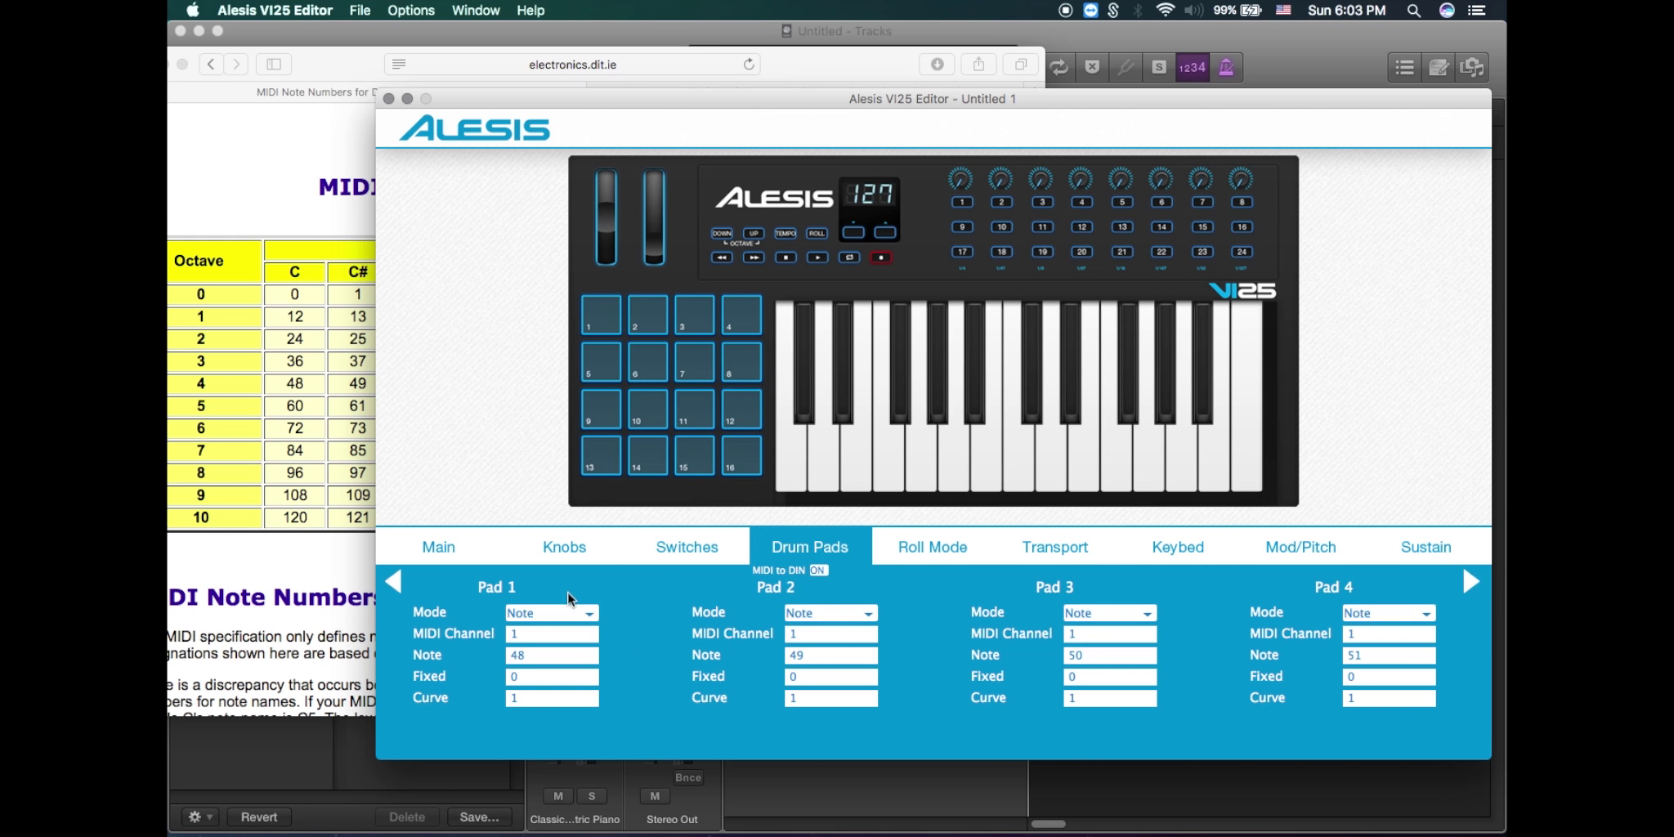
Page through the pad groups back to Pads 1–4 and enter note 52 for Pad 1.
left_click(1471, 582)
left_click(1470, 582)
left_click(1471, 583)
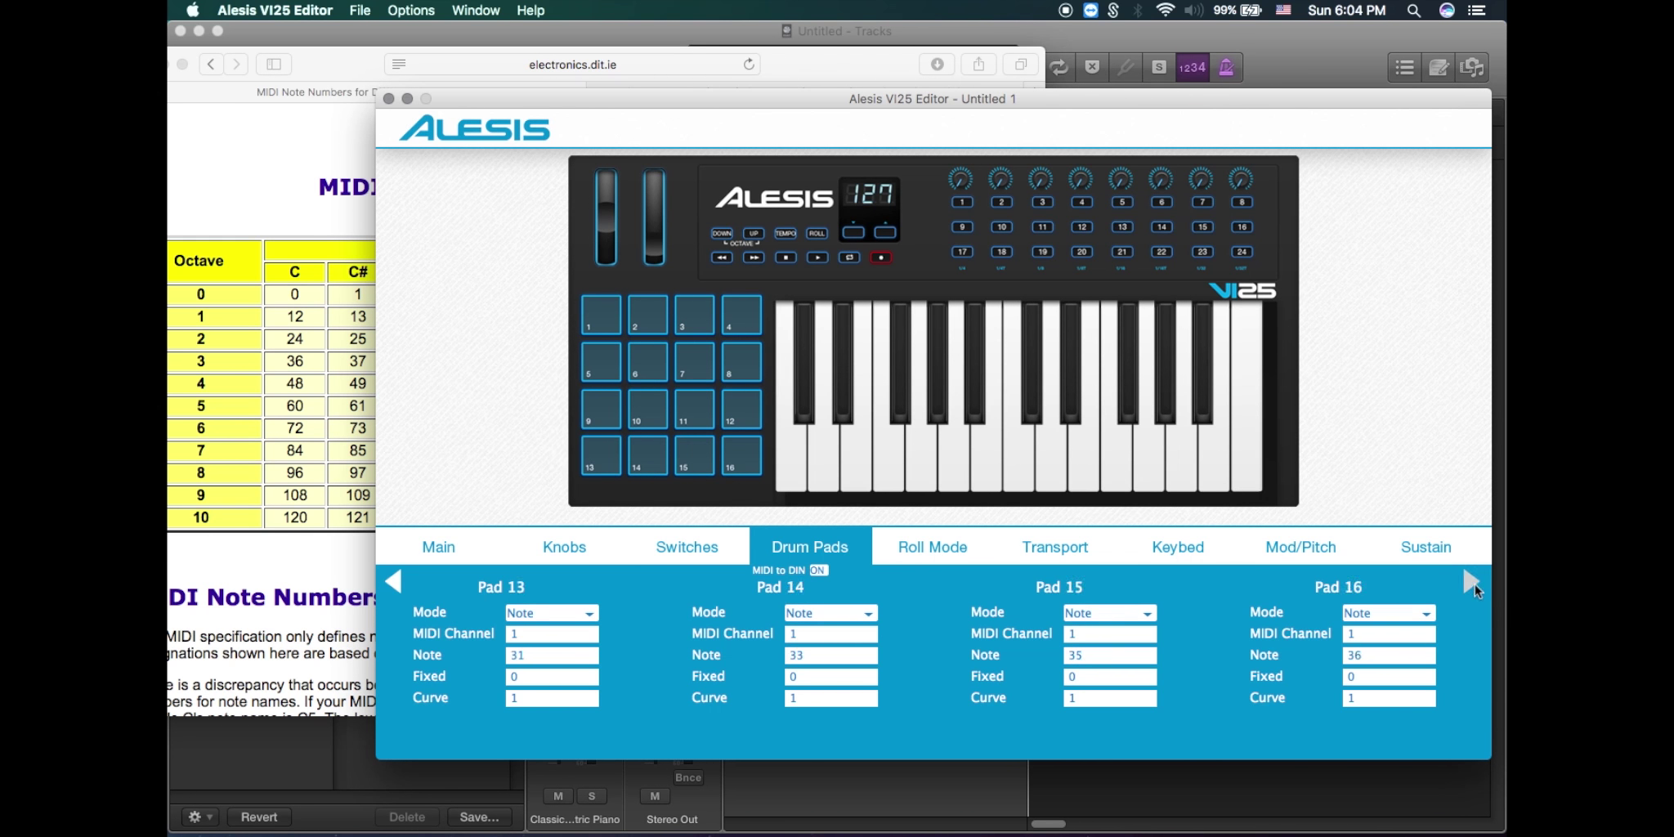
left_click(393, 583)
left_click(393, 582)
left_click(394, 586)
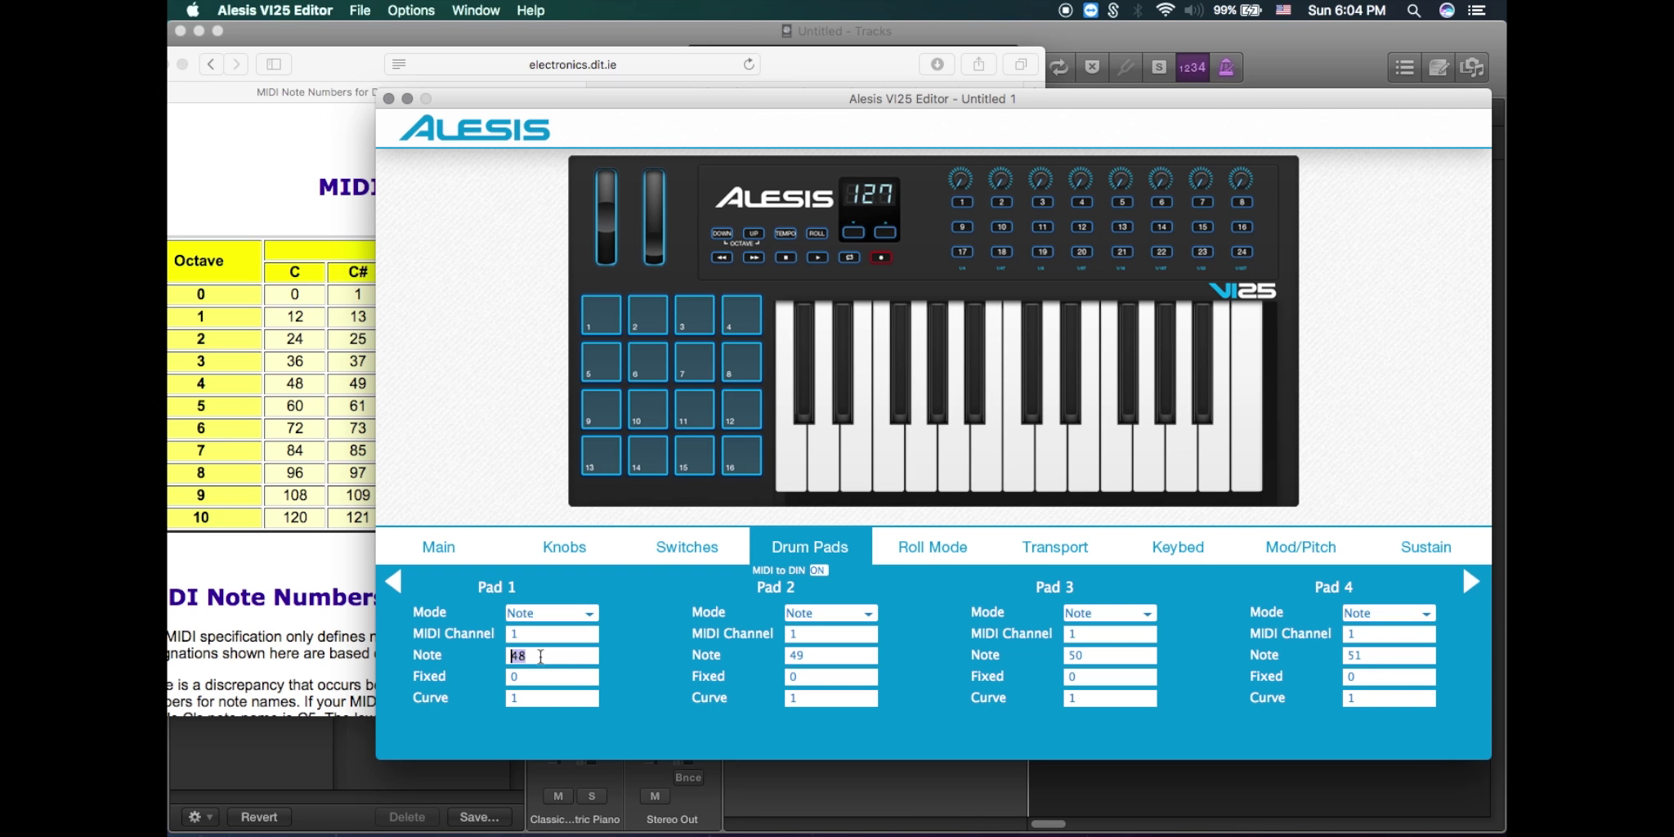
type("52")
Confirm 52 in the MIDI note chart against the G major scale notation.
left_click(268, 417)
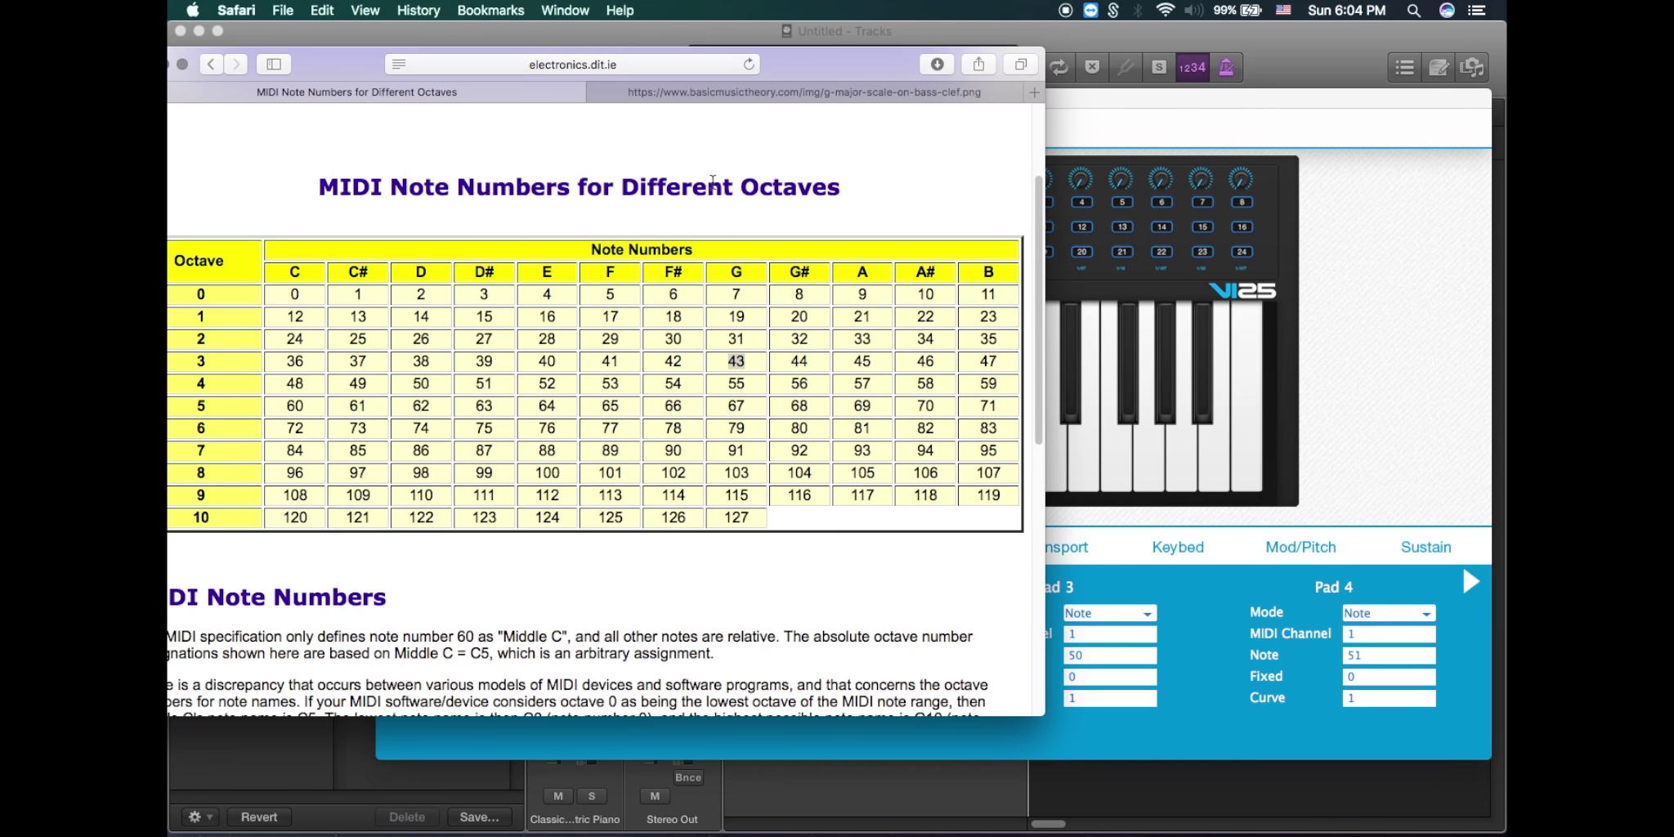
left_click(781, 93)
left_click(510, 93)
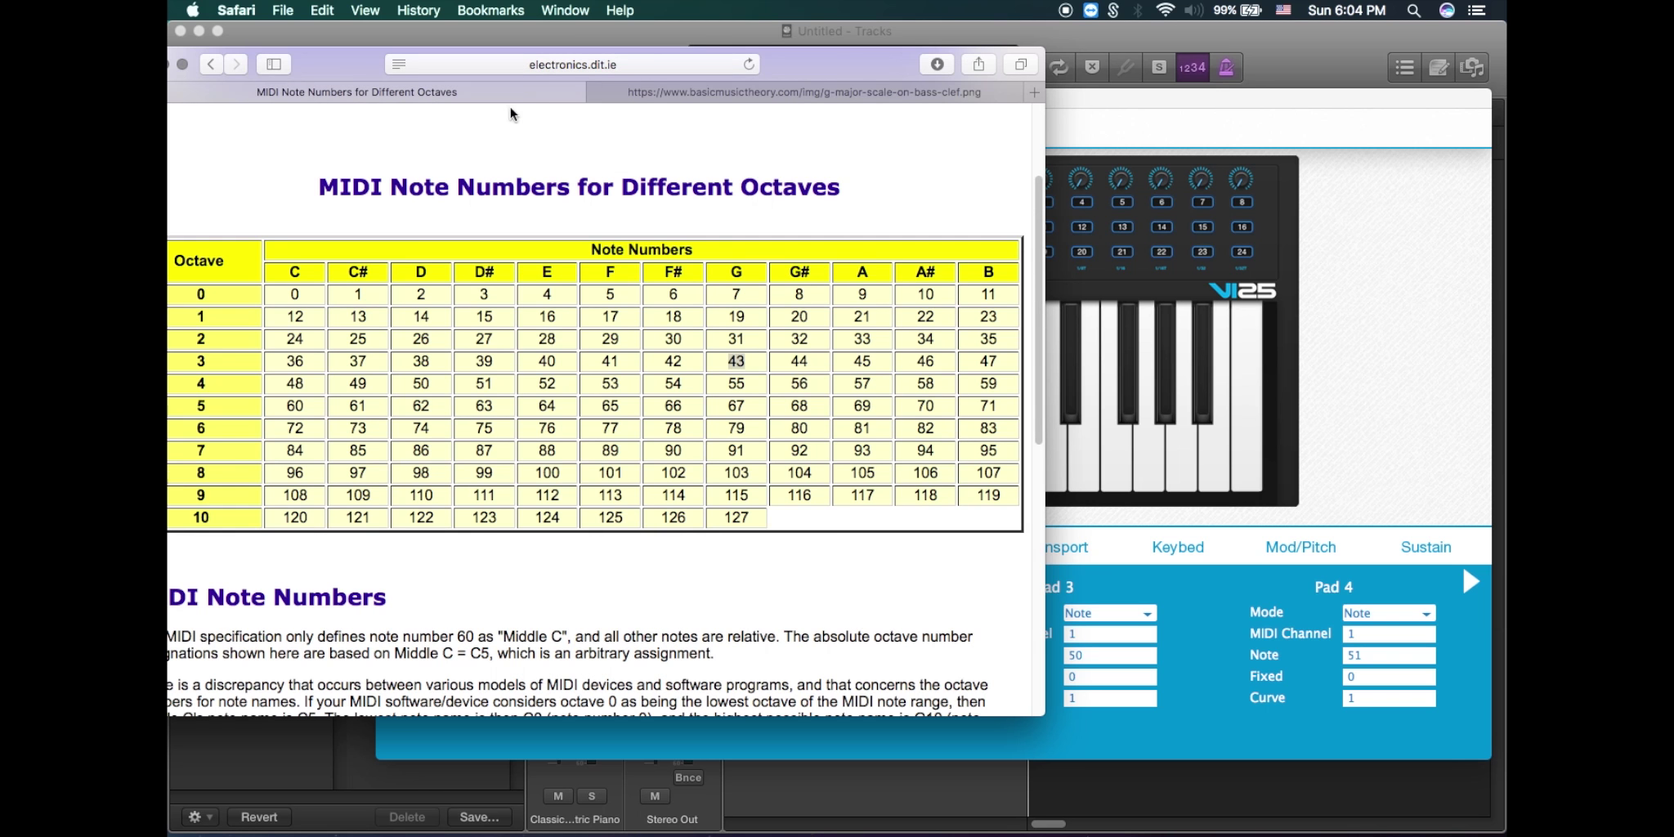
double_click(546, 384)
left_click(758, 99)
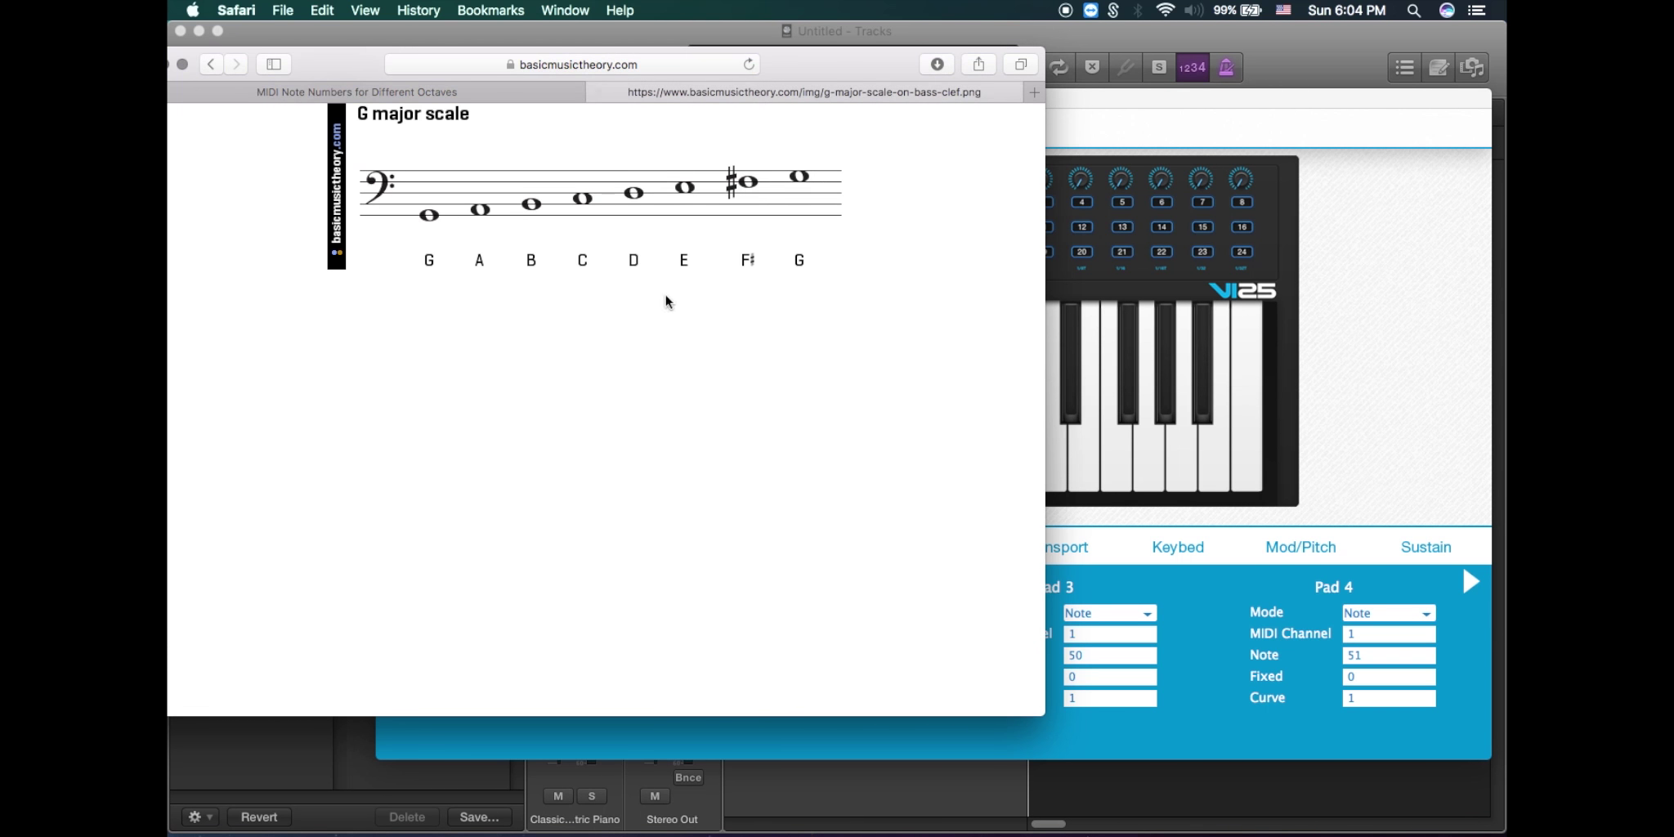
left_click(450, 97)
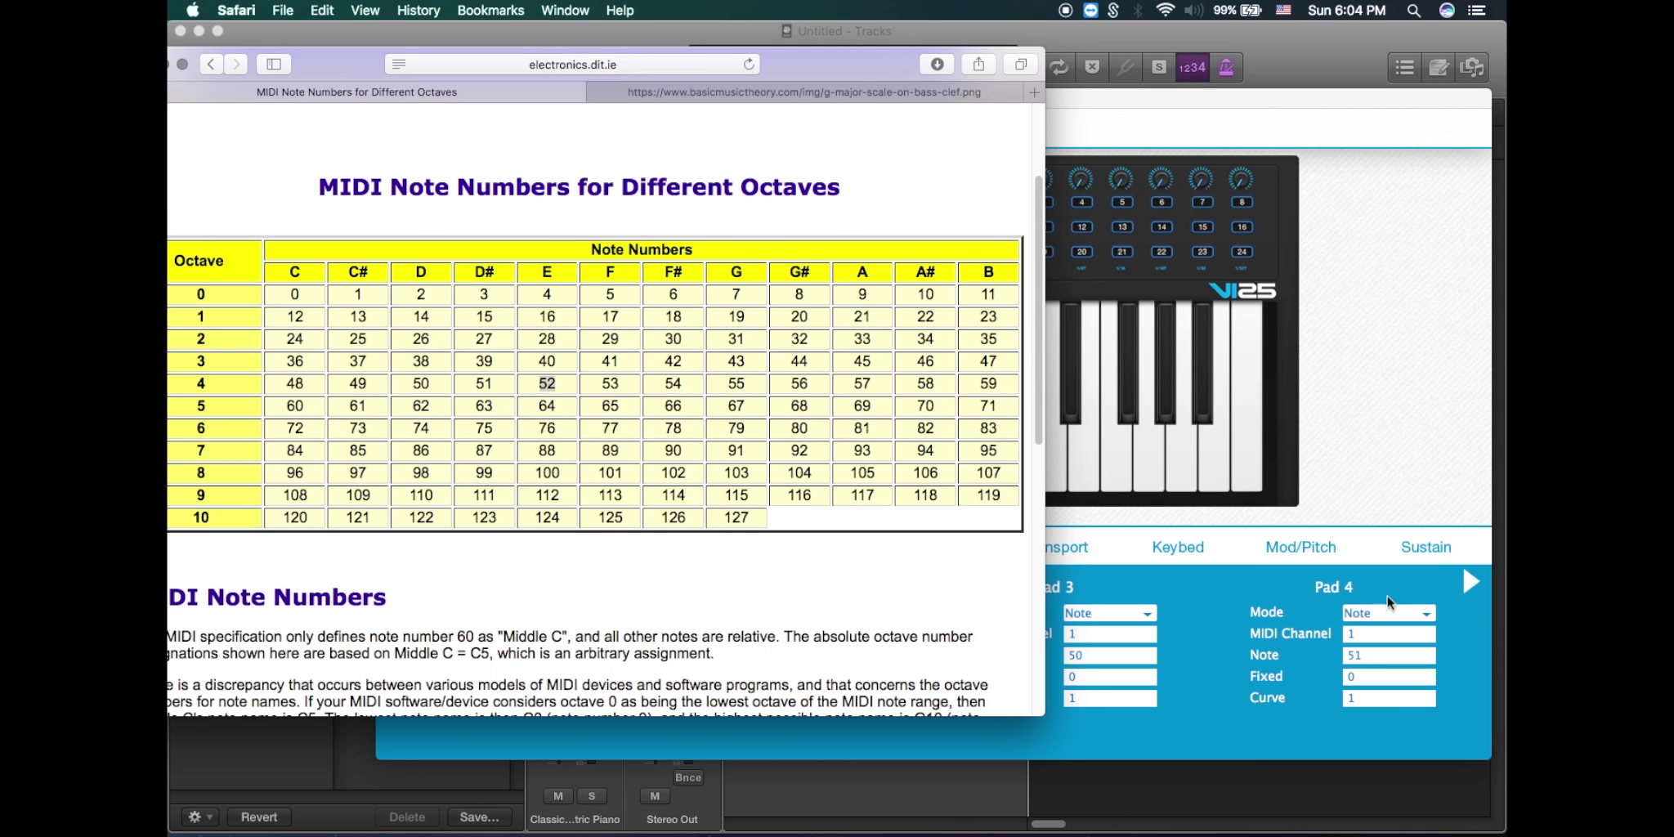
left_click(1357, 485)
left_click(370, 353)
left_click(1083, 580)
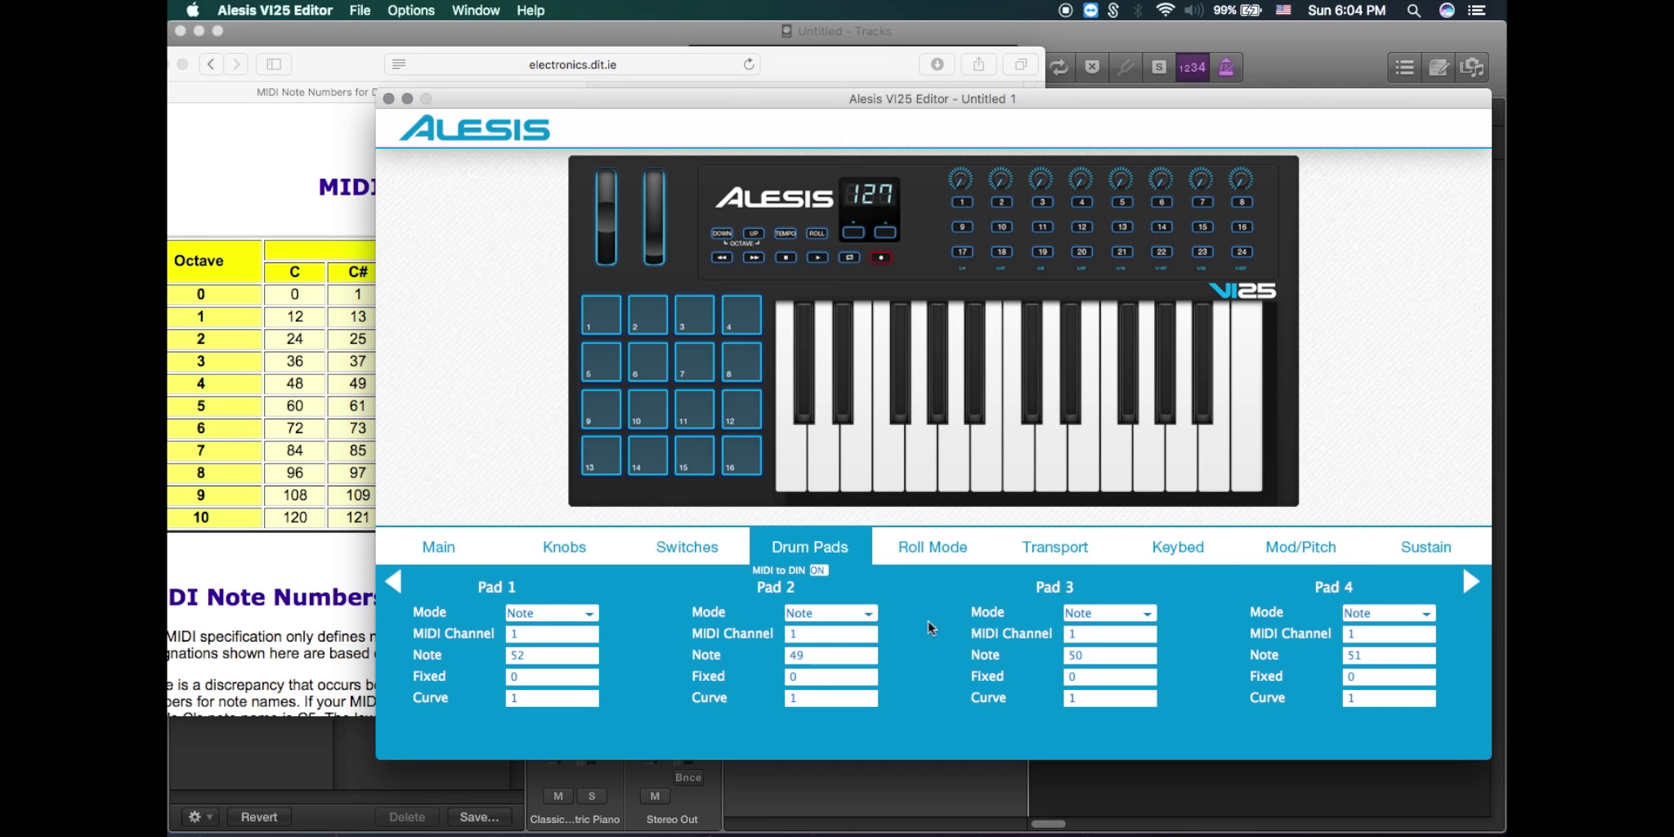
Select Pad 2's note 49, then recheck the G major scale notation in Safari.
double_click(841, 650)
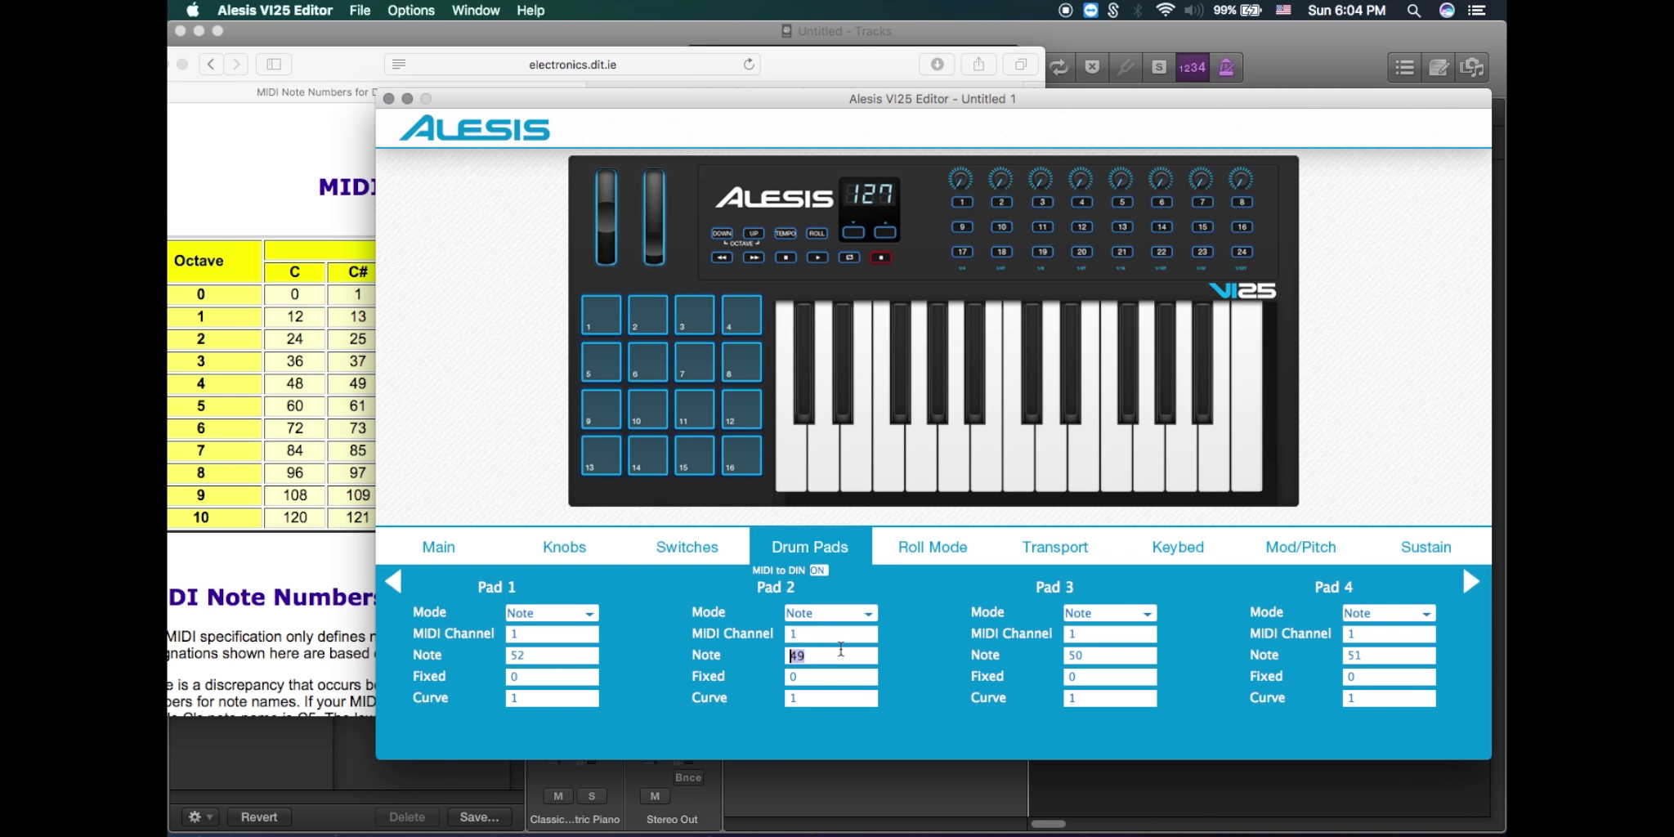
left_click(263, 289)
left_click(816, 95)
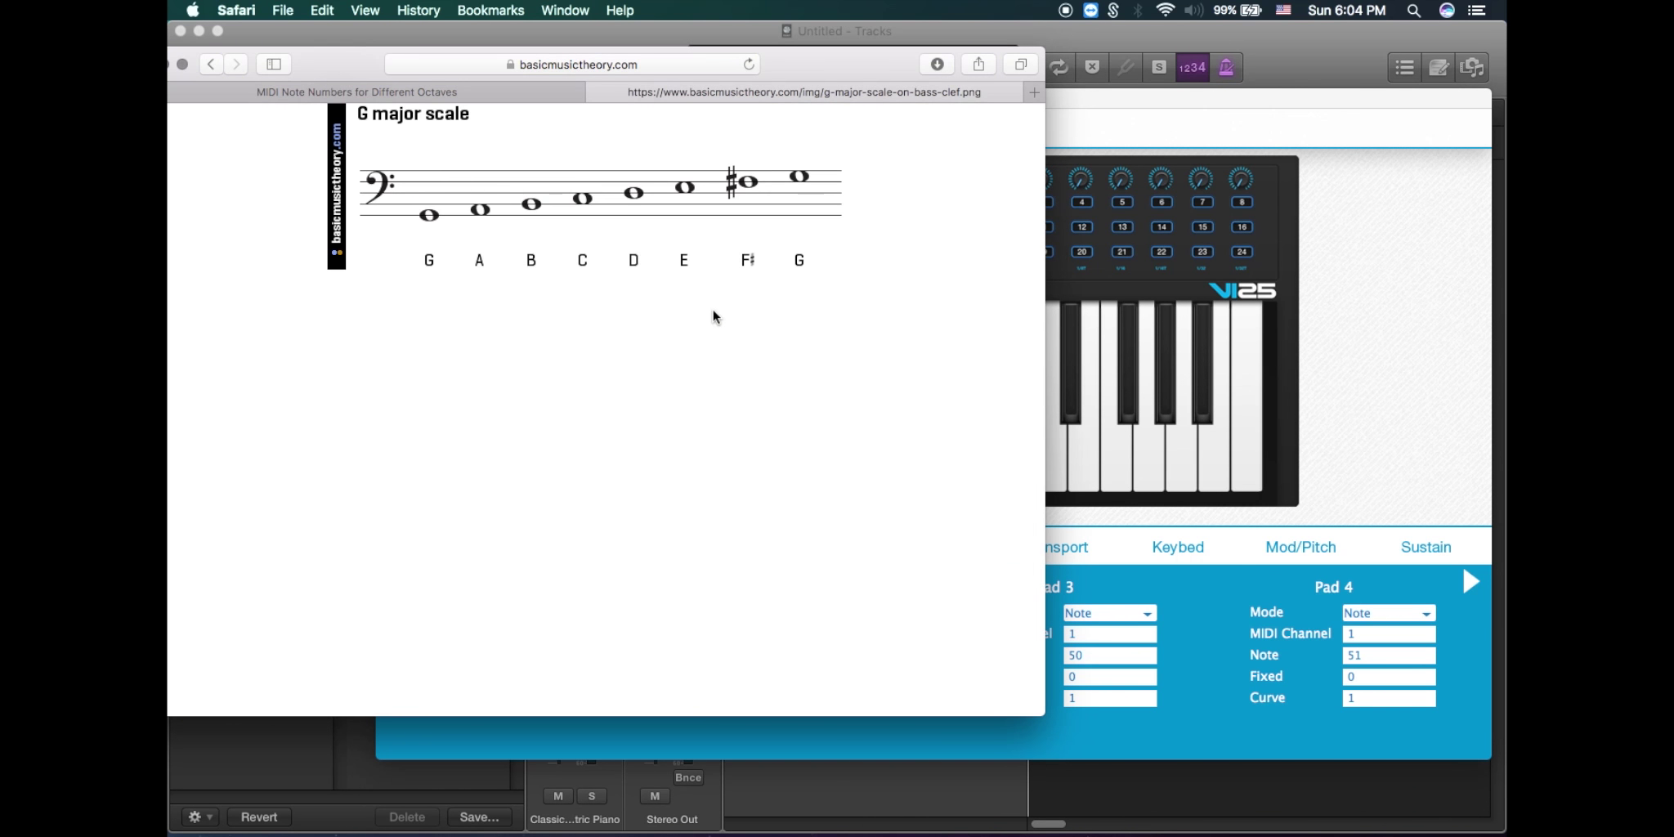
left_click(440, 90)
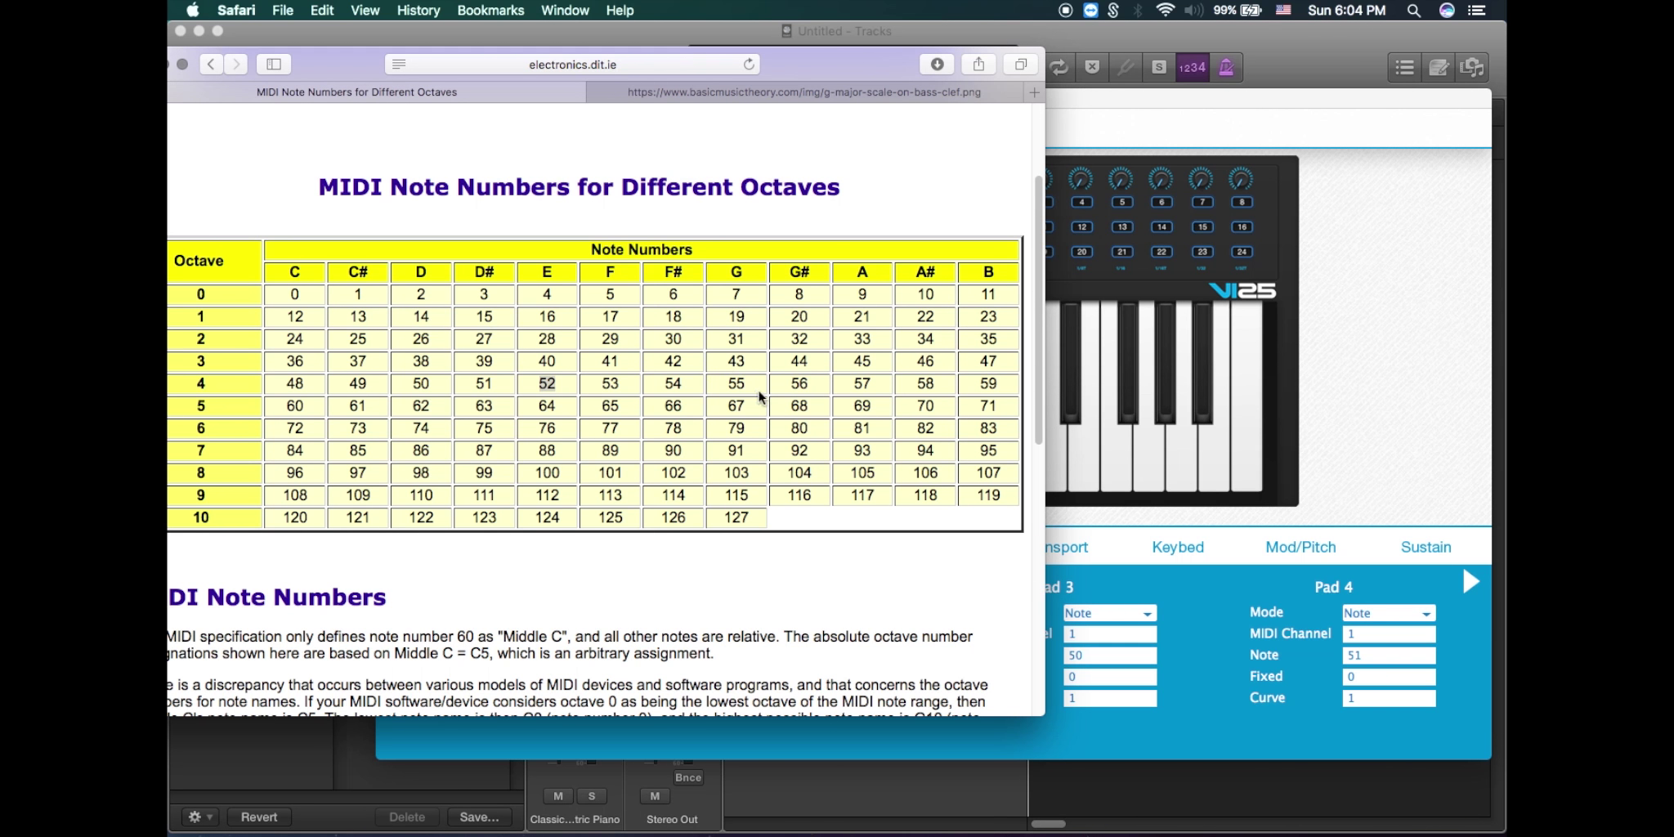
left_click(1151, 668)
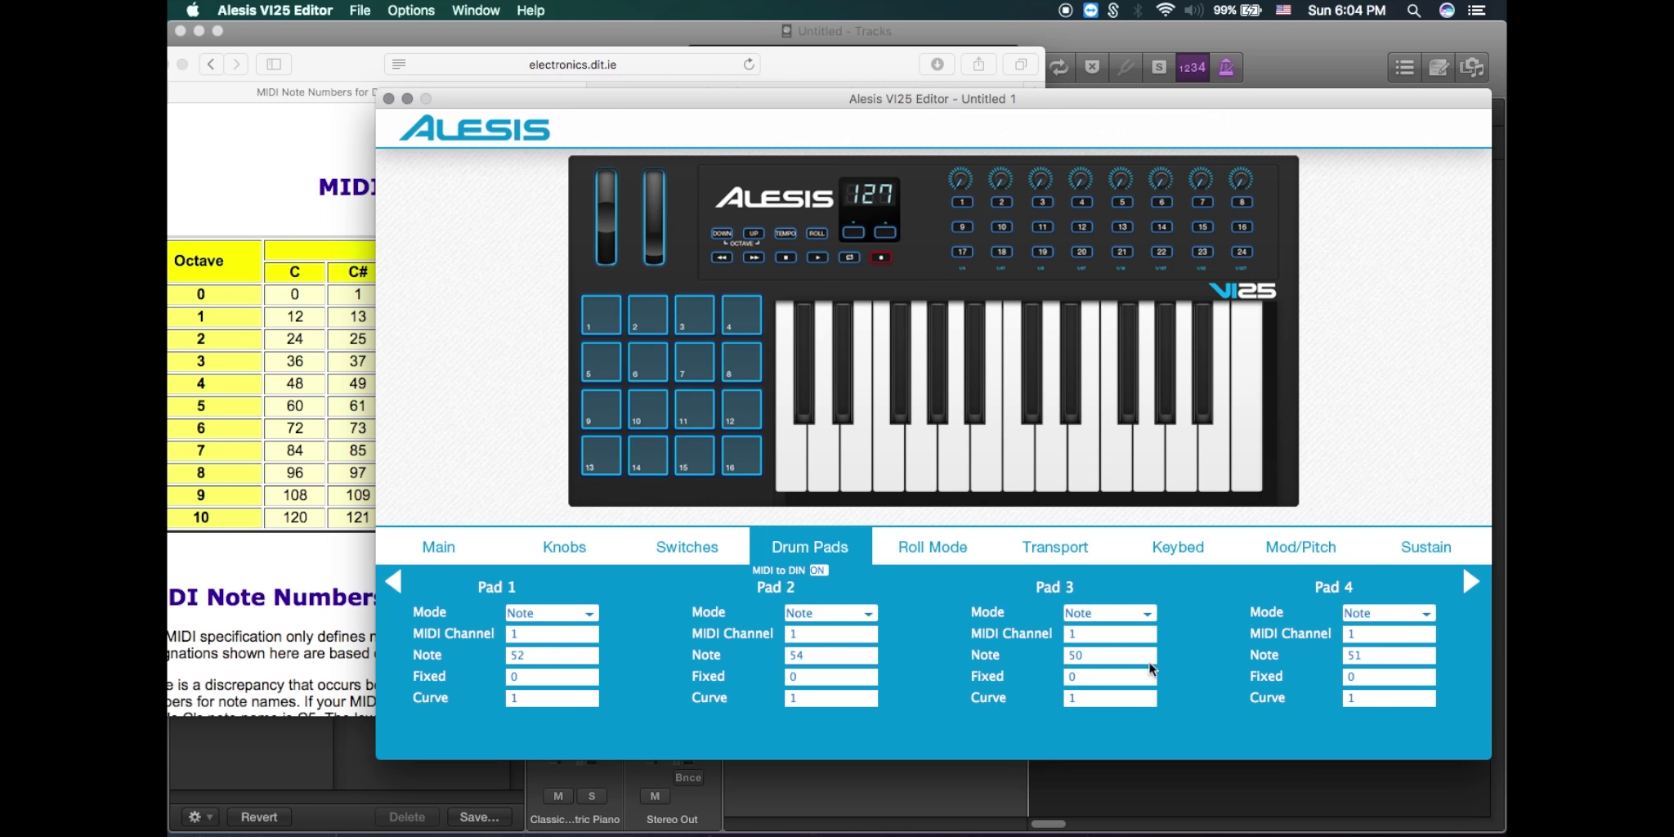
Enter note 55 for Pad 3 and note 57 for Pad 4.
double_click(1099, 657)
type("55")
left_click_drag(1430, 654, 1341, 654)
type("57")
left_click(1472, 581)
left_click(1472, 581)
left_click(1472, 582)
left_click(394, 582)
left_click(394, 582)
left_click(394, 582)
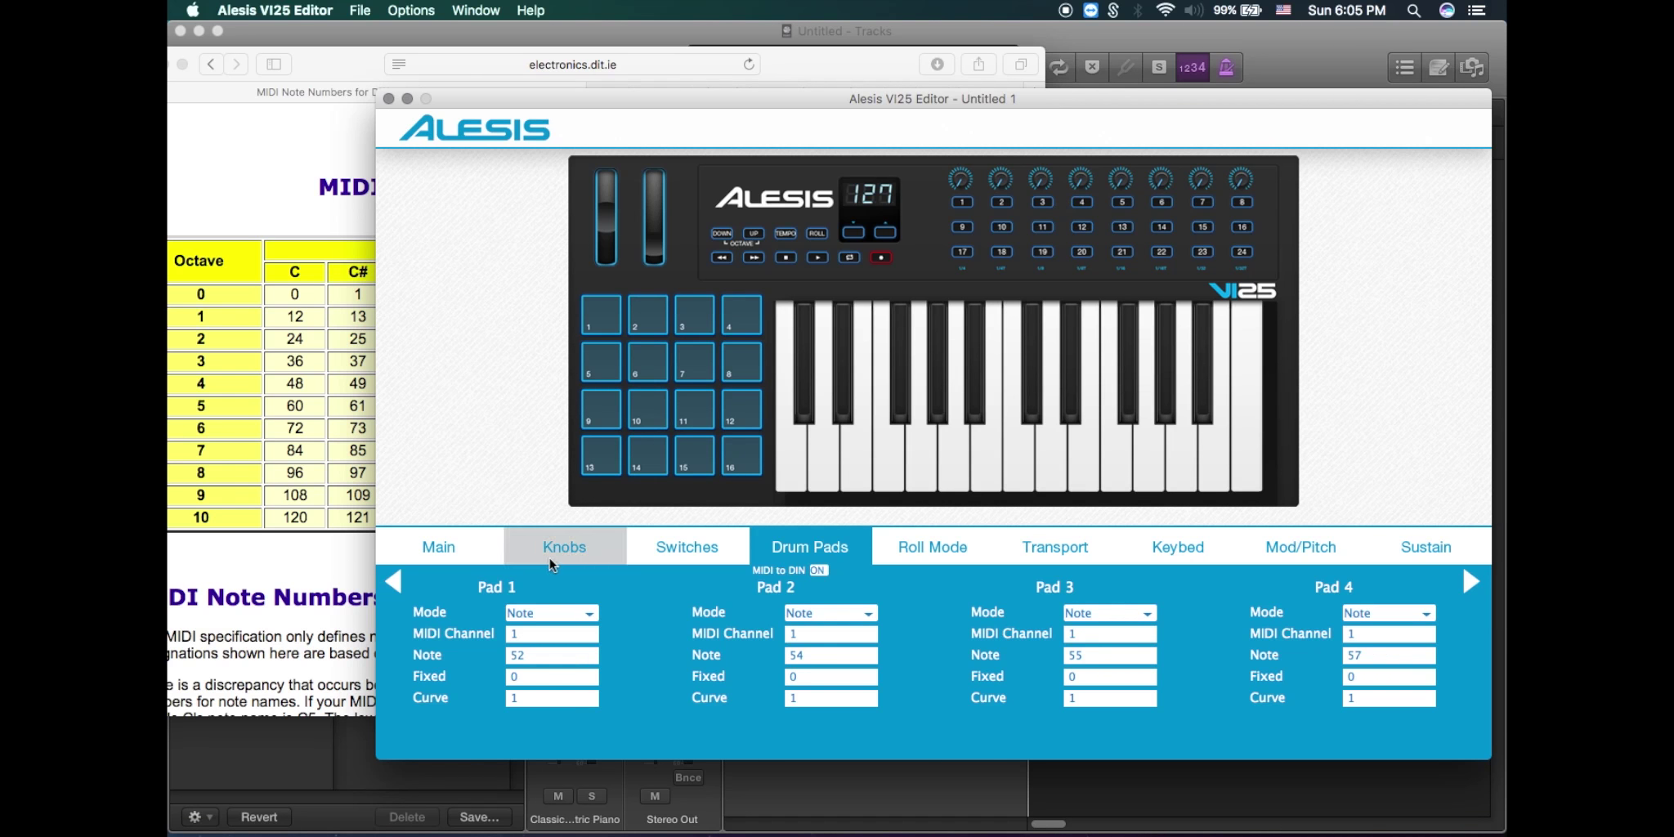
Show the editor's Main preset page and review the Options > Device Setup settings.
left_click(439, 547)
left_click(411, 10)
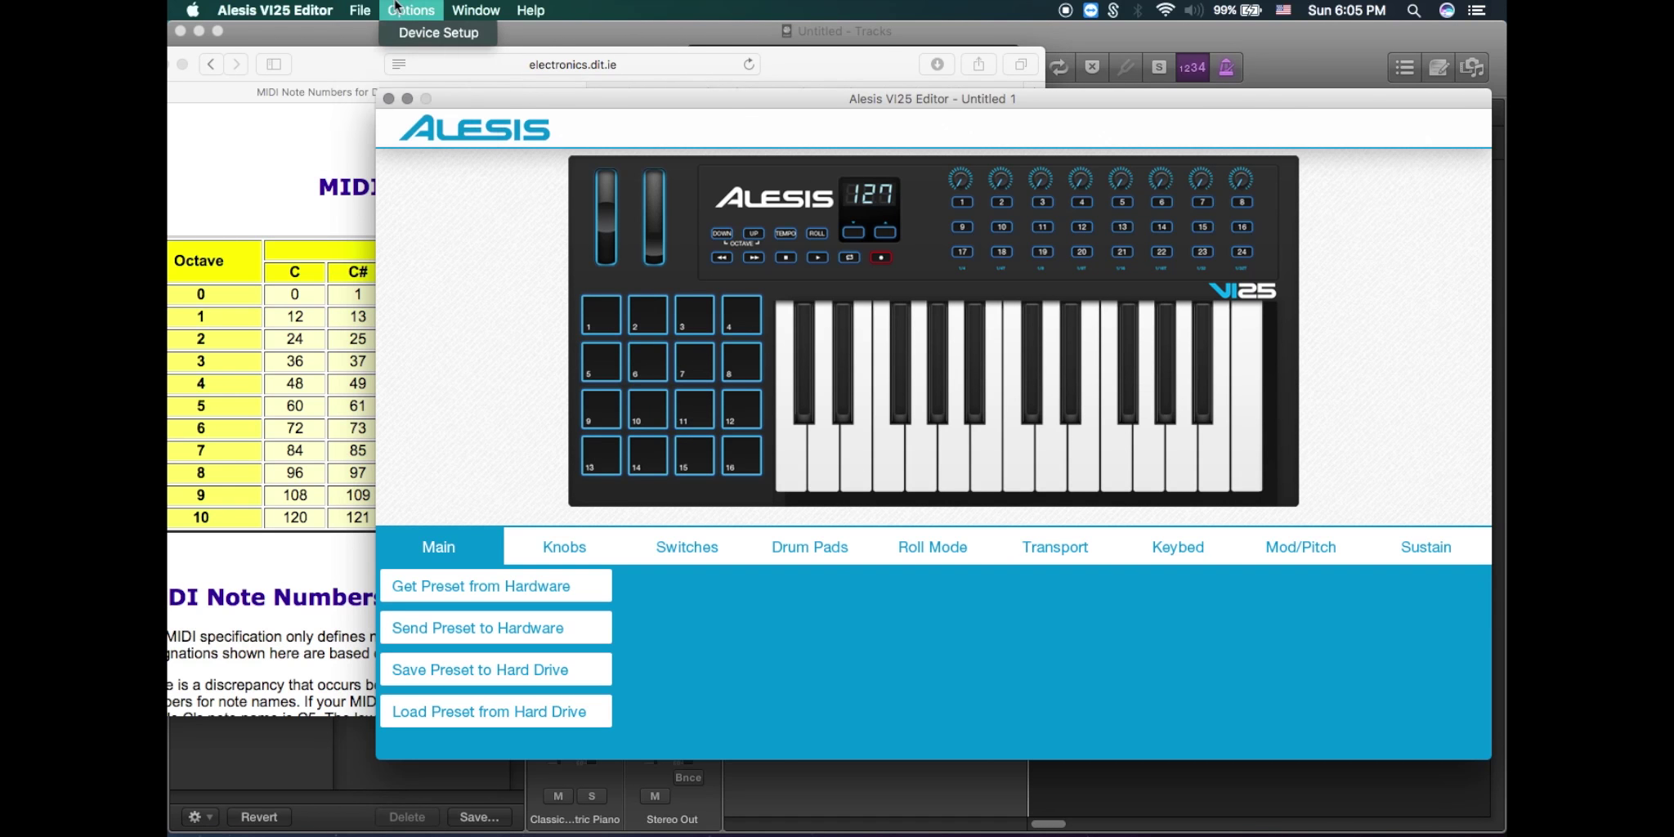
left_click(558, 59)
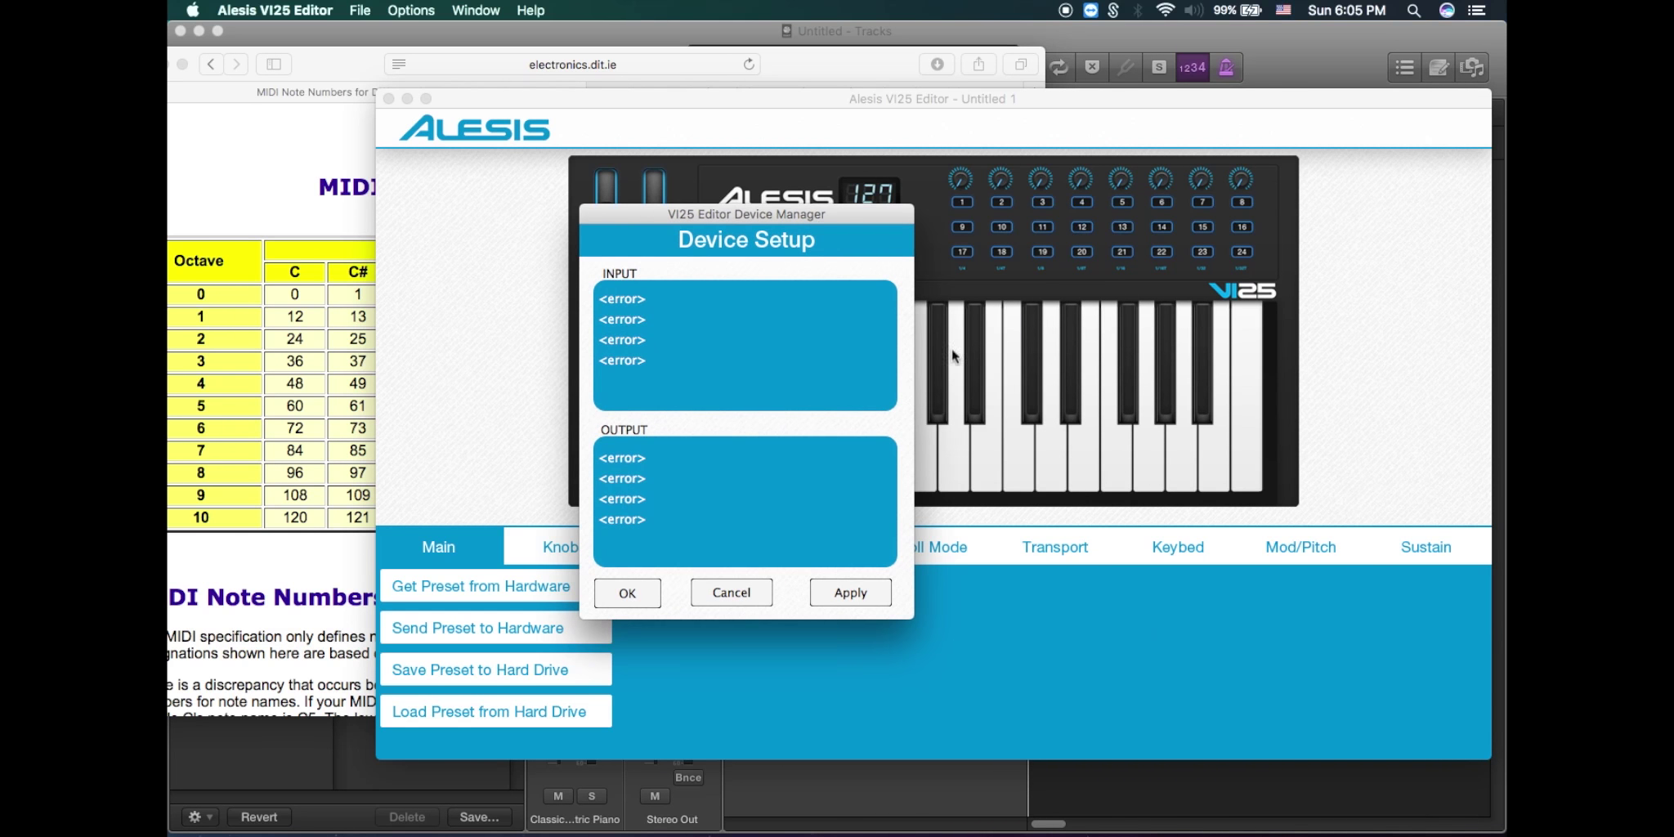
key("Return")
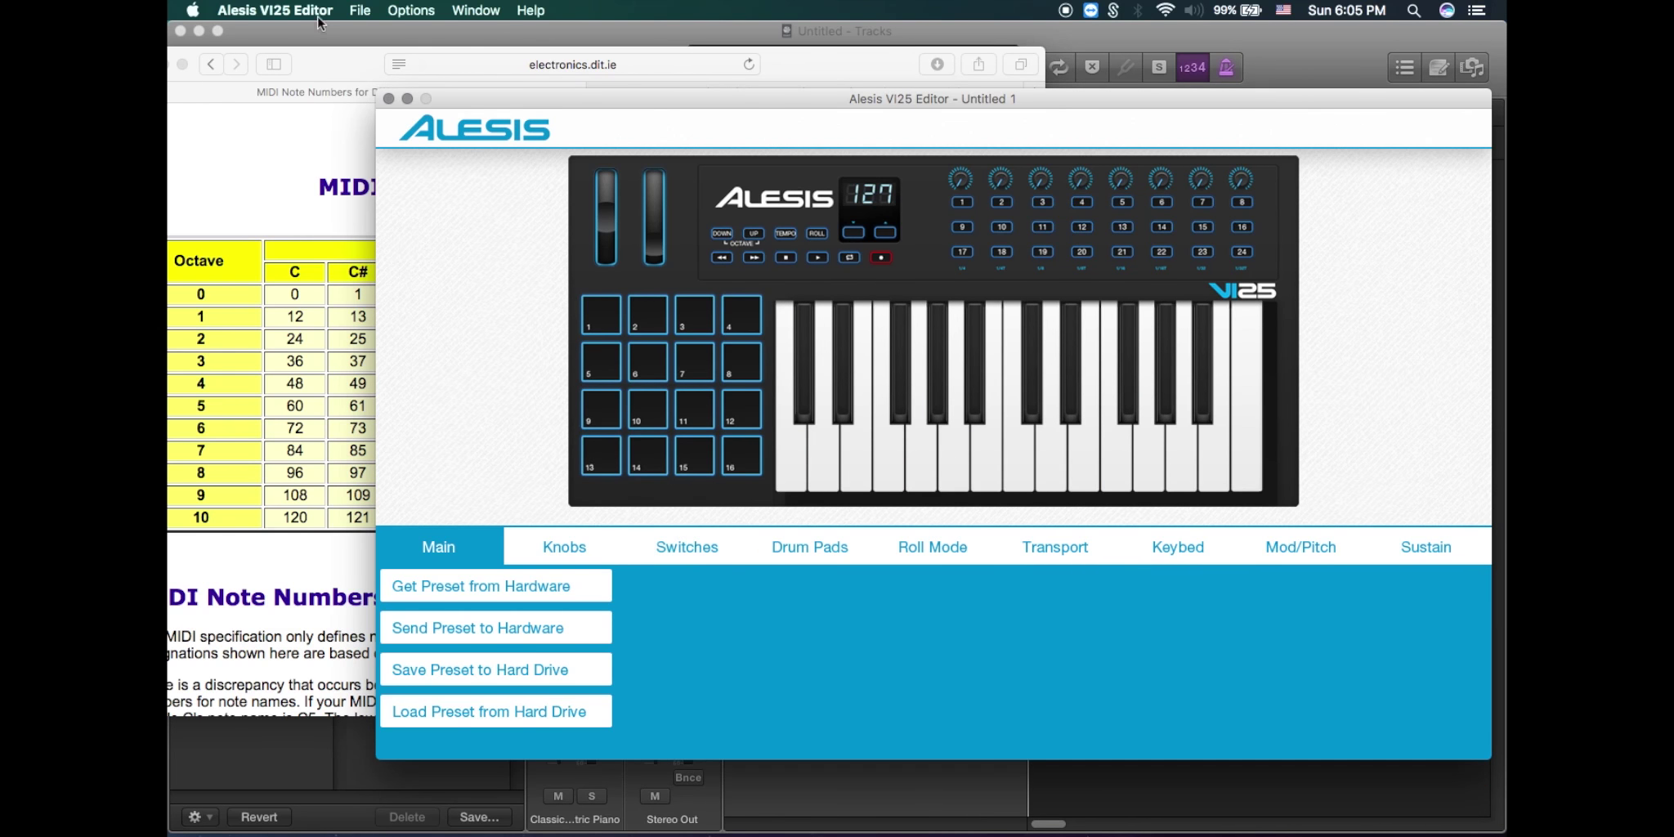
Close Logic's Untitled project without saving and minimise the Safari window.
key("super+Tab")
left_click(181, 31)
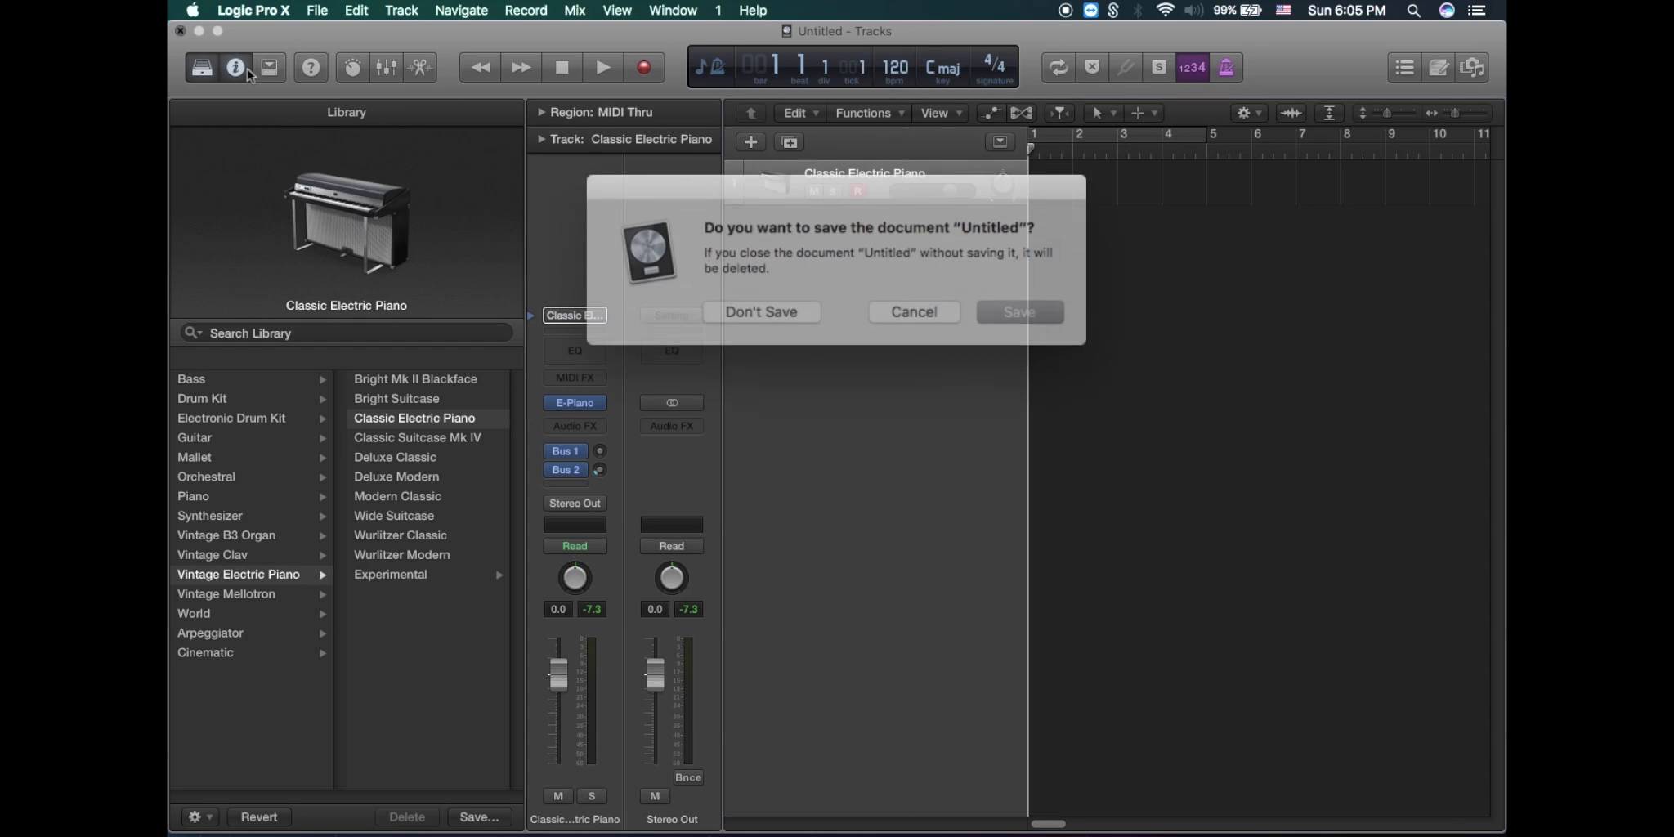
left_click(782, 310)
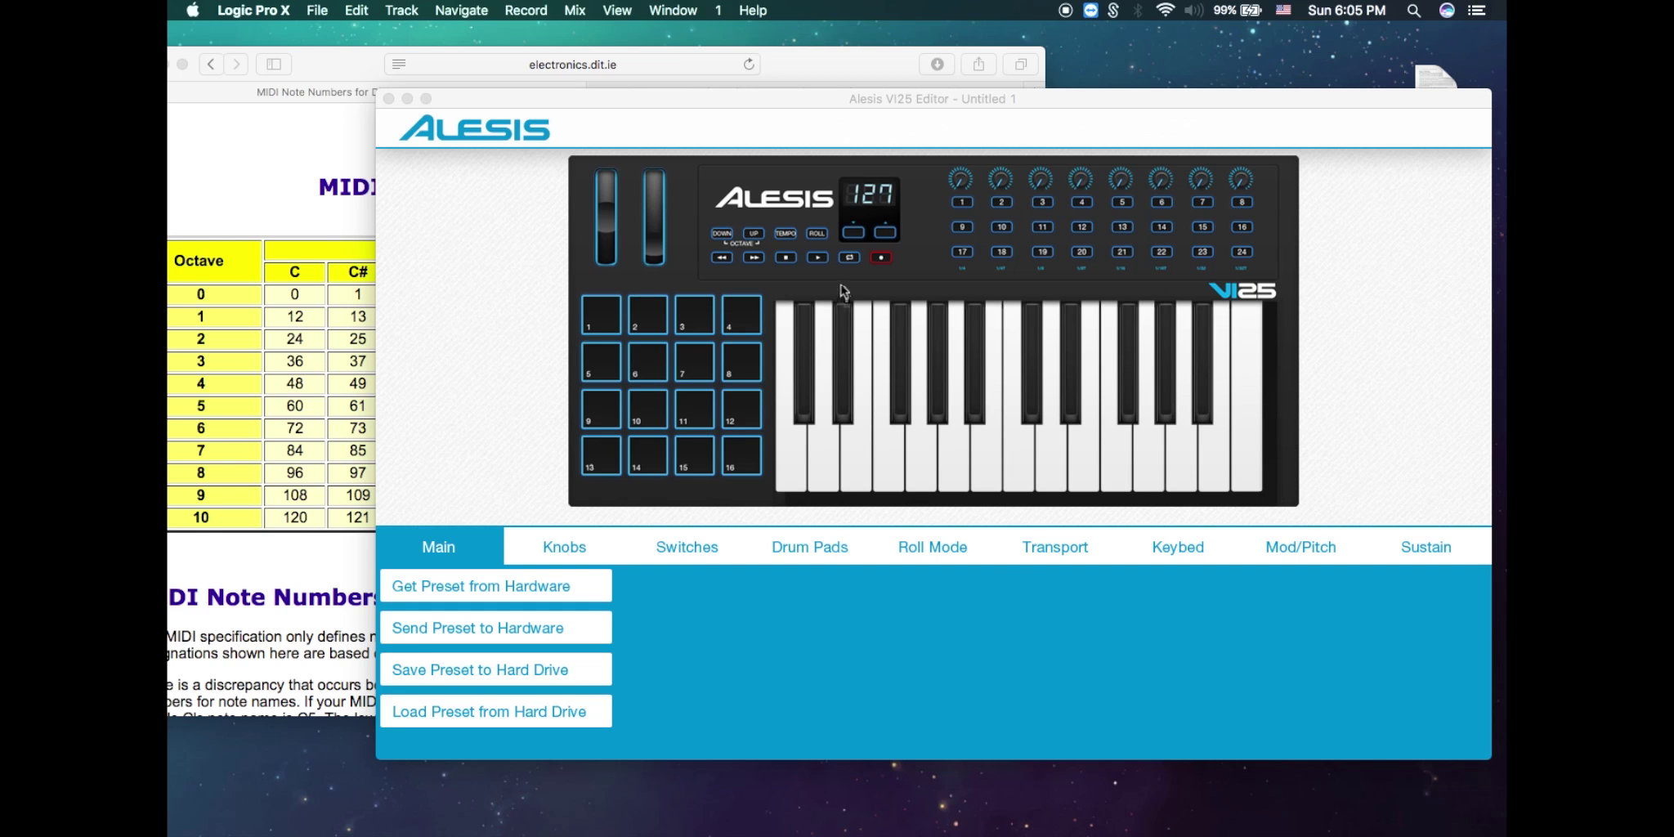
left_click(471, 81)
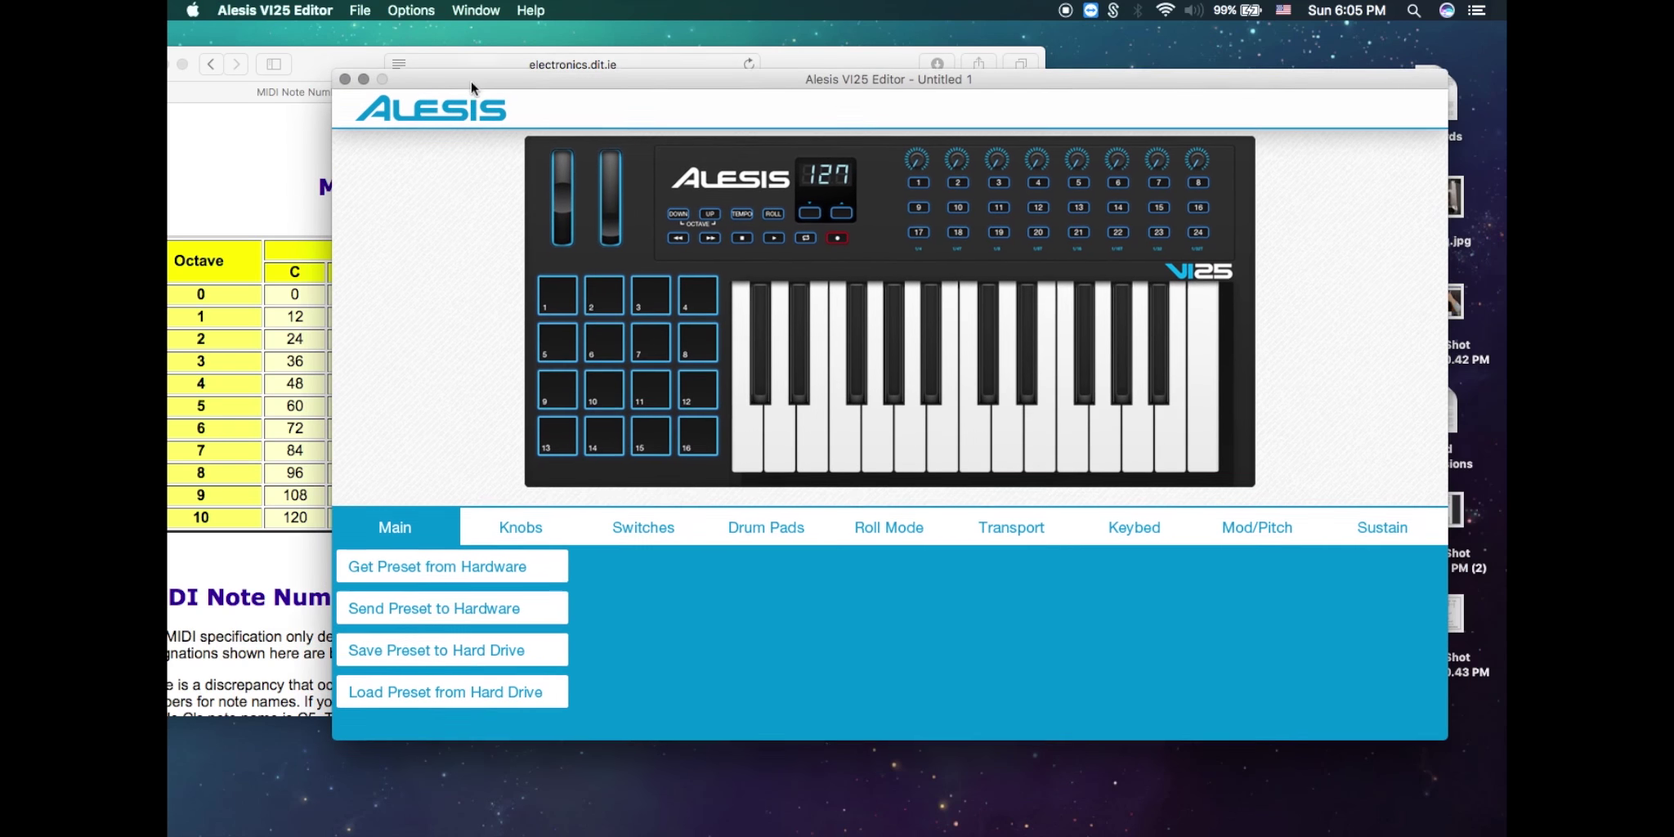
left_click(188, 66)
left_click(182, 64)
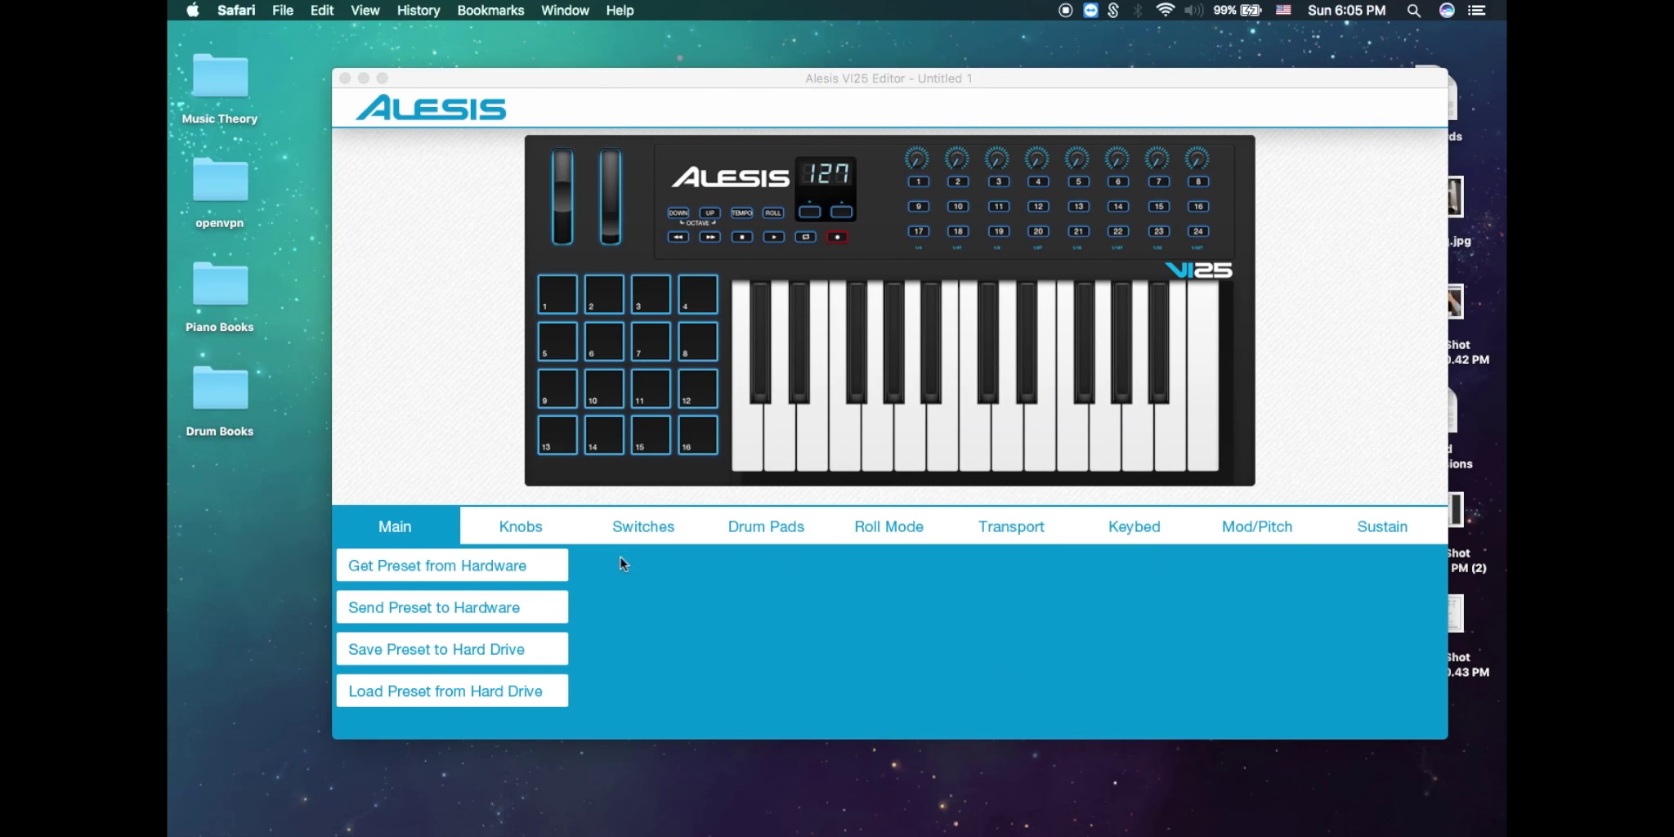
Save the preset to the hard drive in Pride and Joy, named 'G Major Scale'.
left_click(628, 570)
left_click(482, 649)
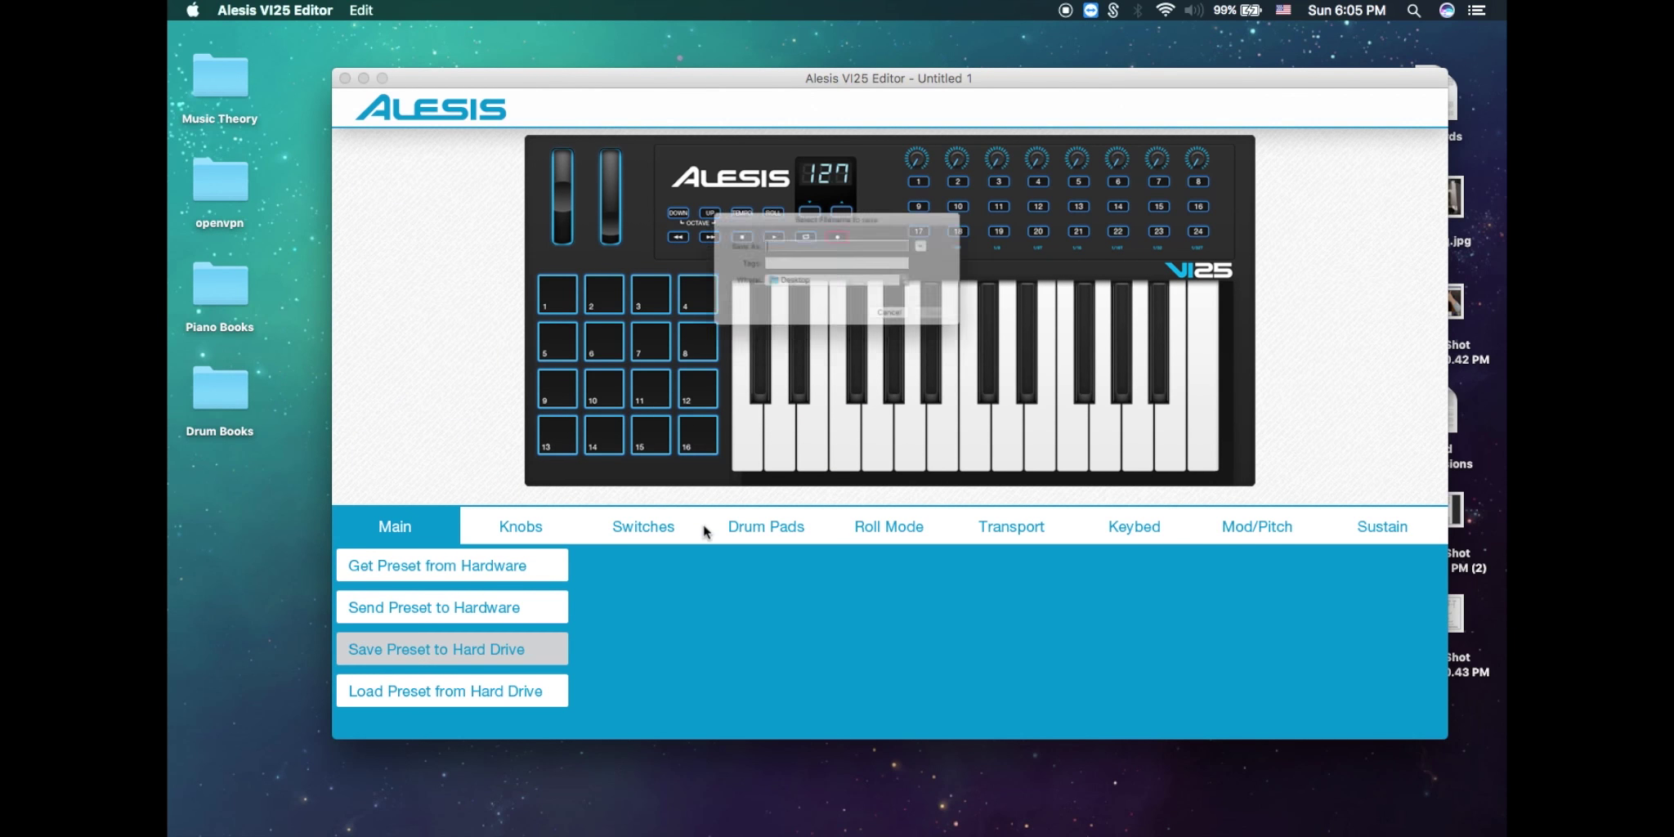
left_click(827, 287)
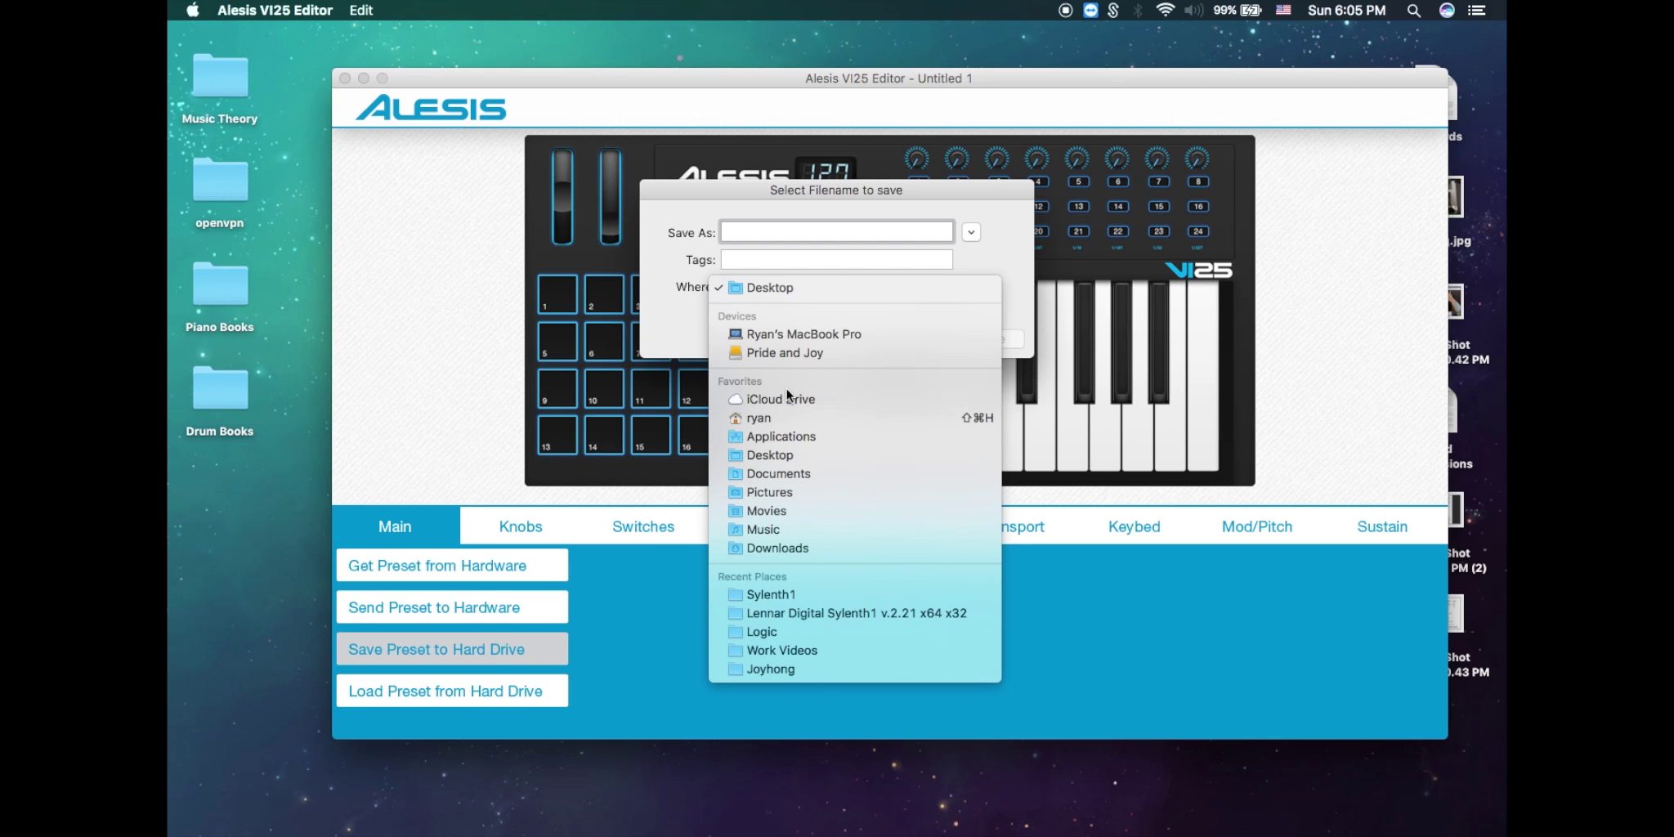
scroll(911, 340, "down", 1)
left_click(911, 340)
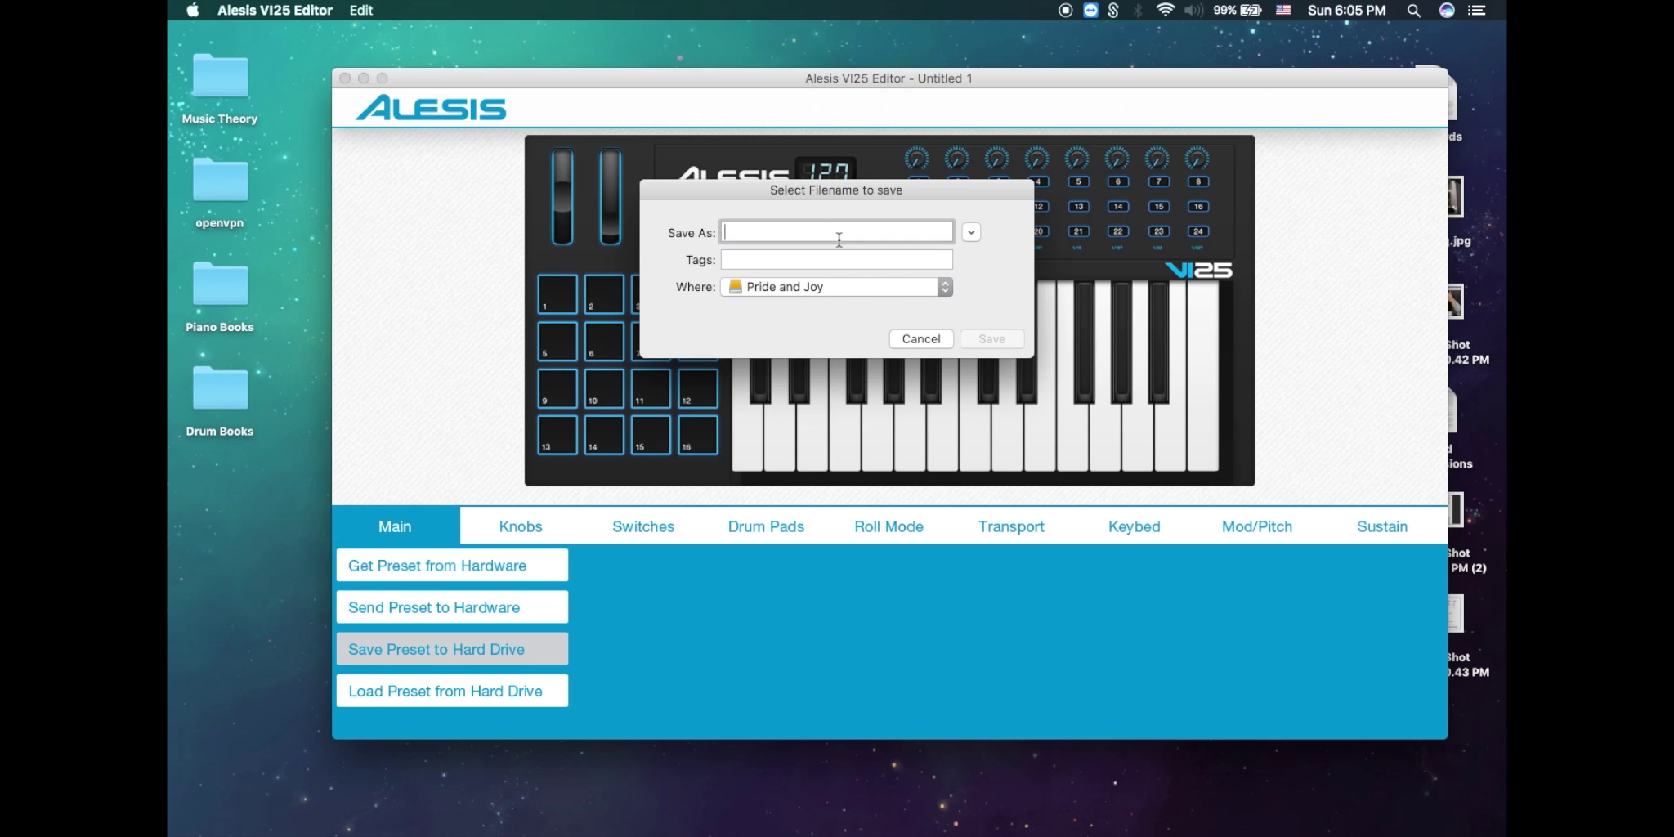
type("G")
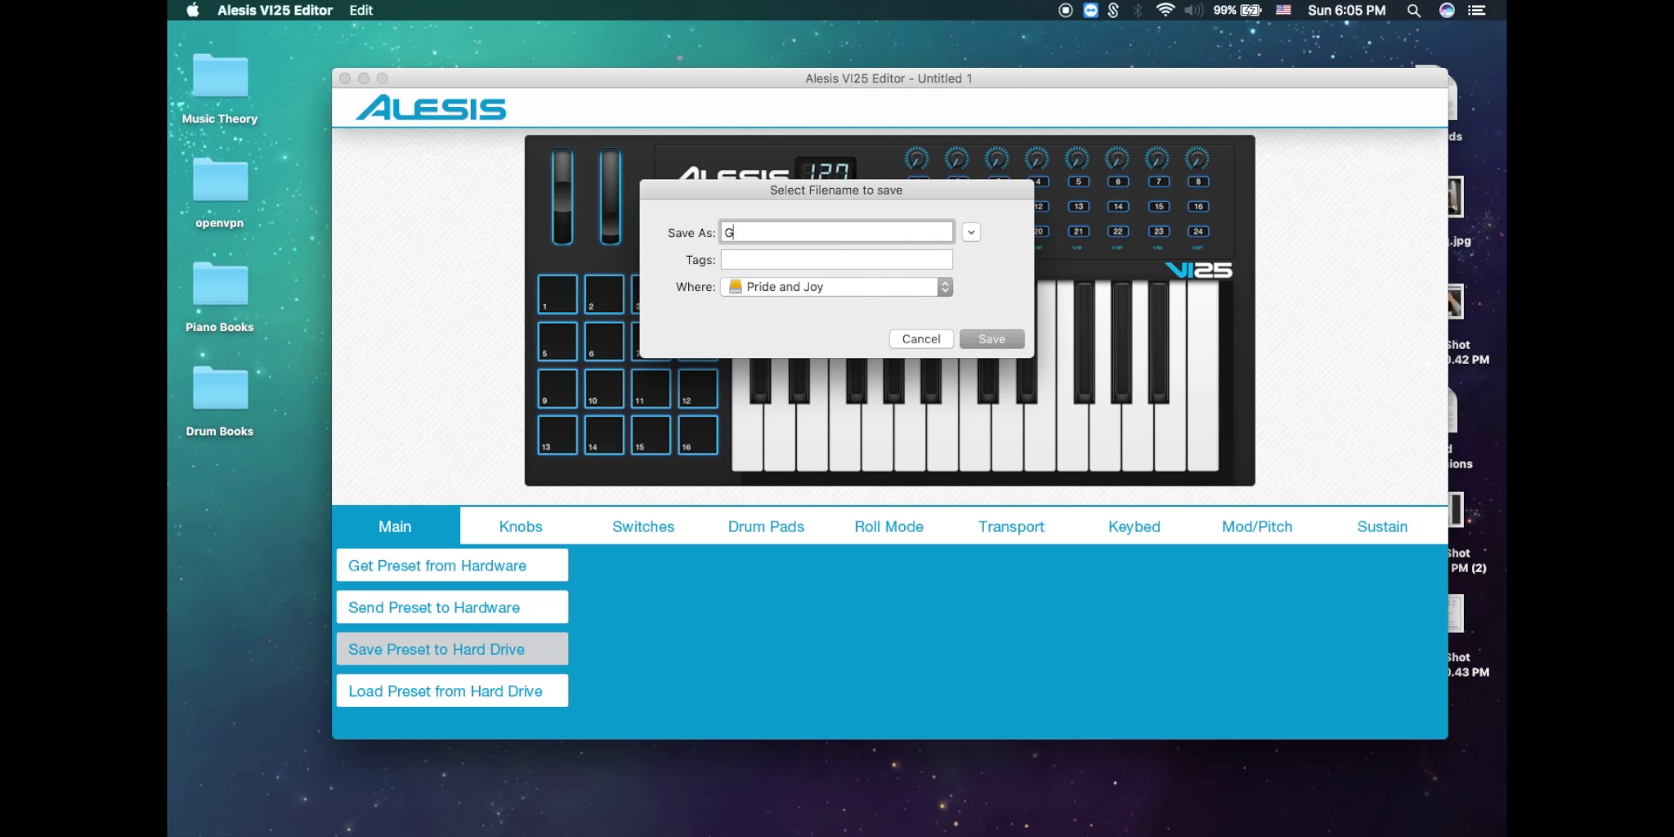
type(" Major Scale")
left_click(1001, 342)
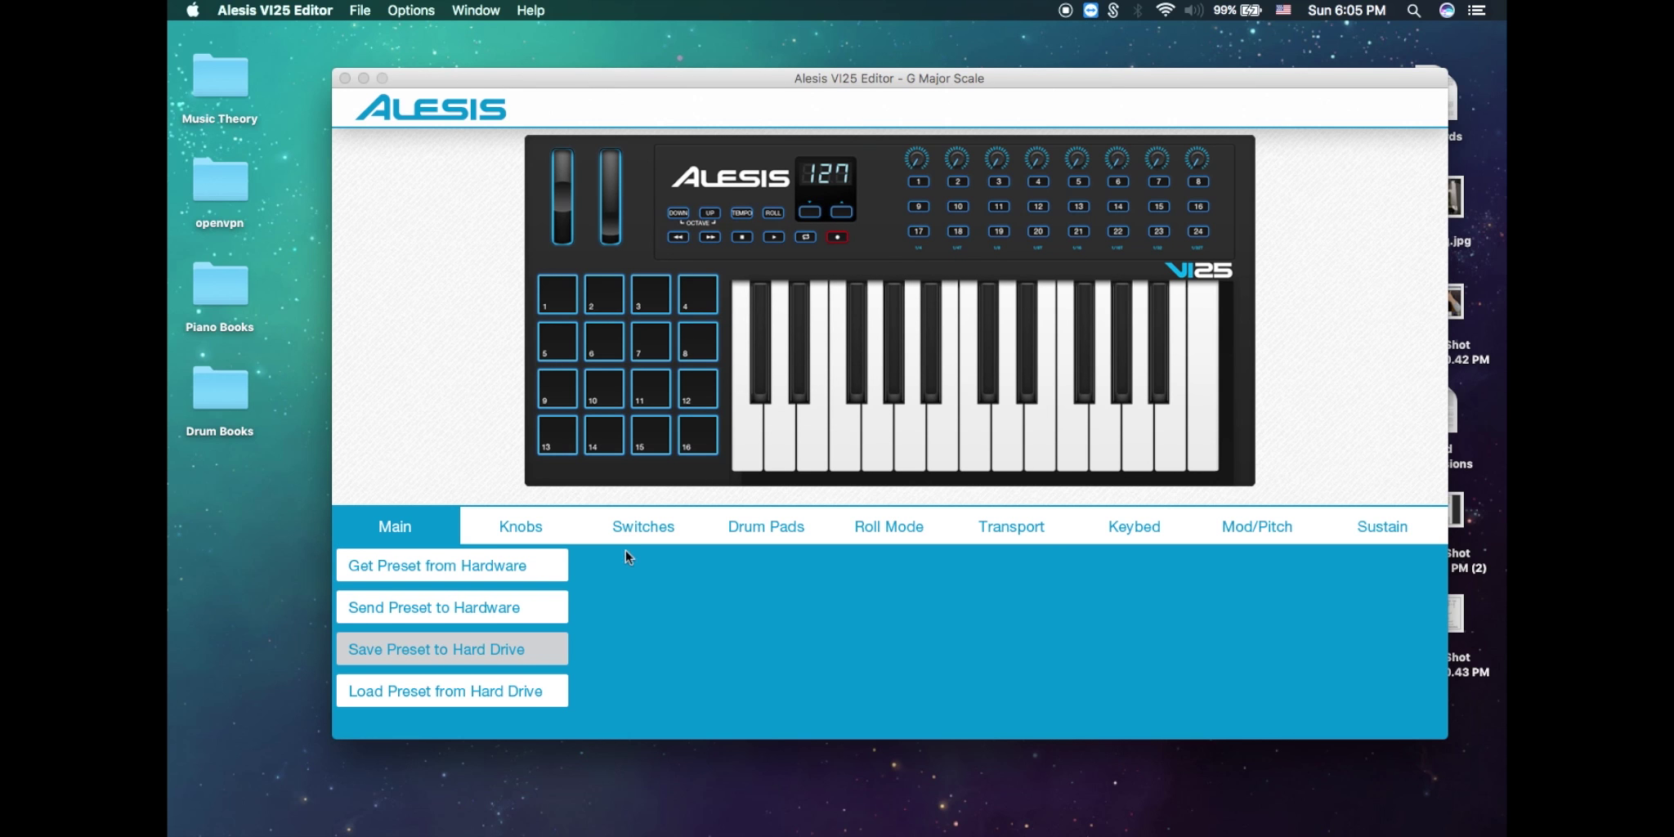
Open Device Setup and dismiss it with OK after moving the editor aside.
left_click(360, 10)
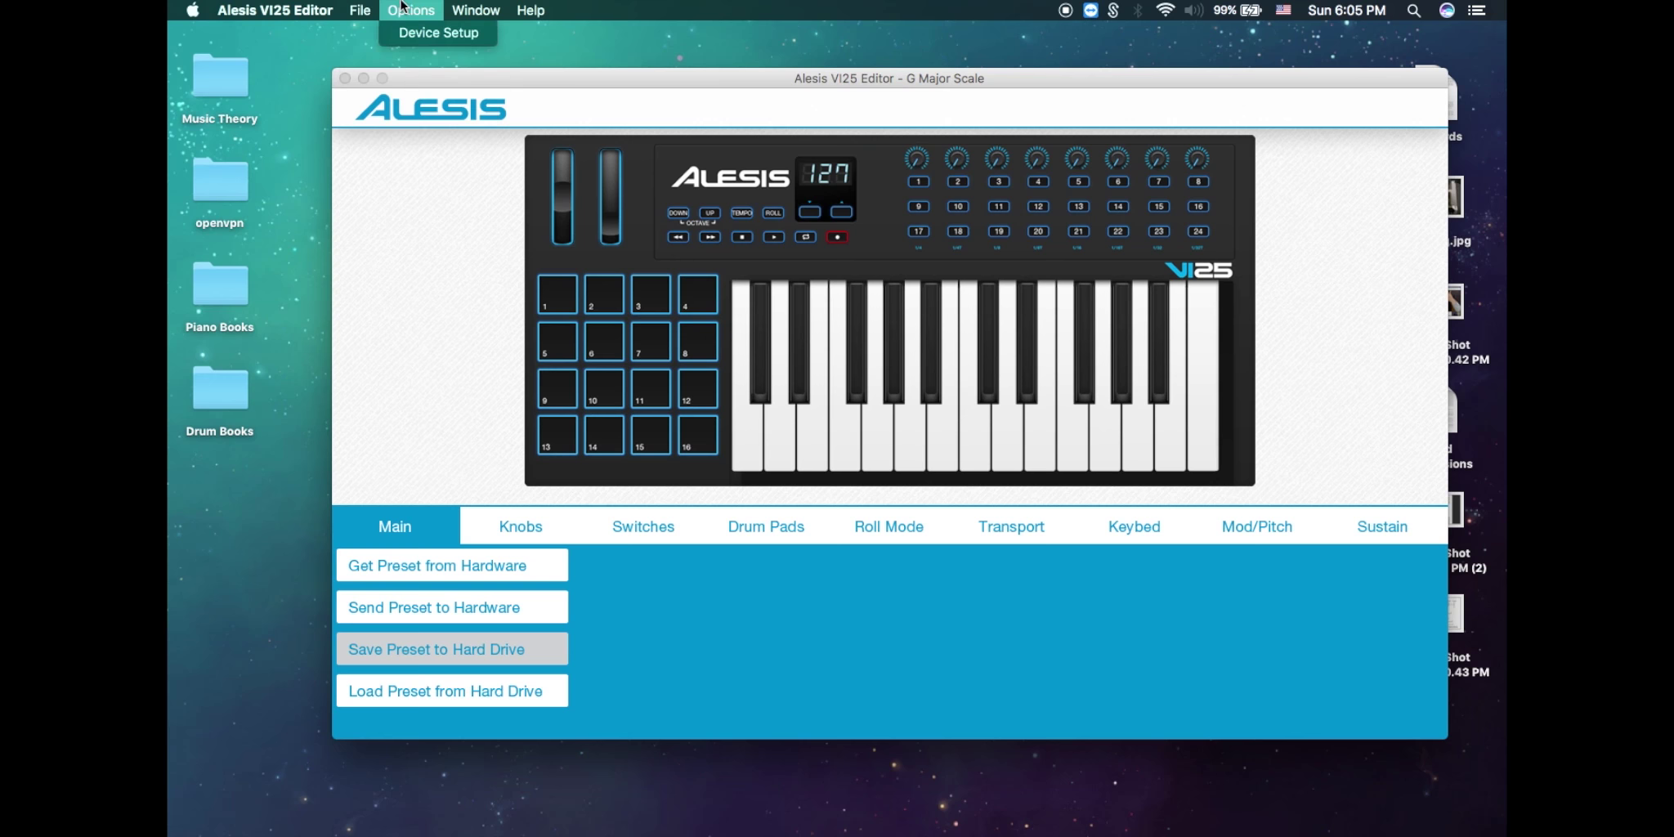
mouse_move(412, 127)
left_click(993, 319)
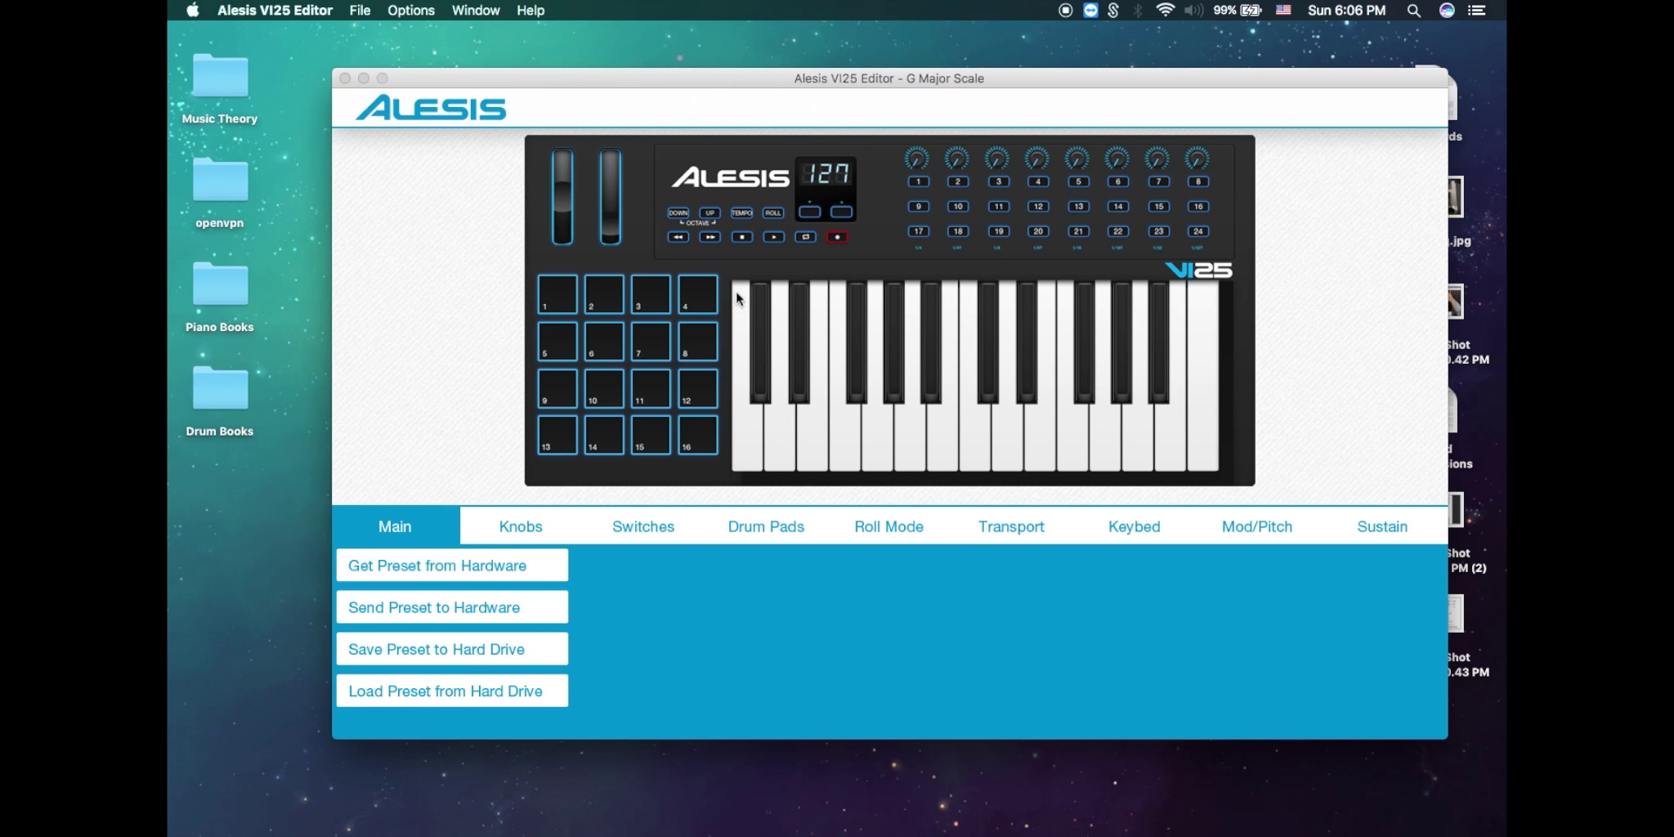
left_click_drag(718, 81, 680, 637)
left_click(651, 600)
Move the editor window back up and close it.
left_click_drag(846, 634, 836, 106)
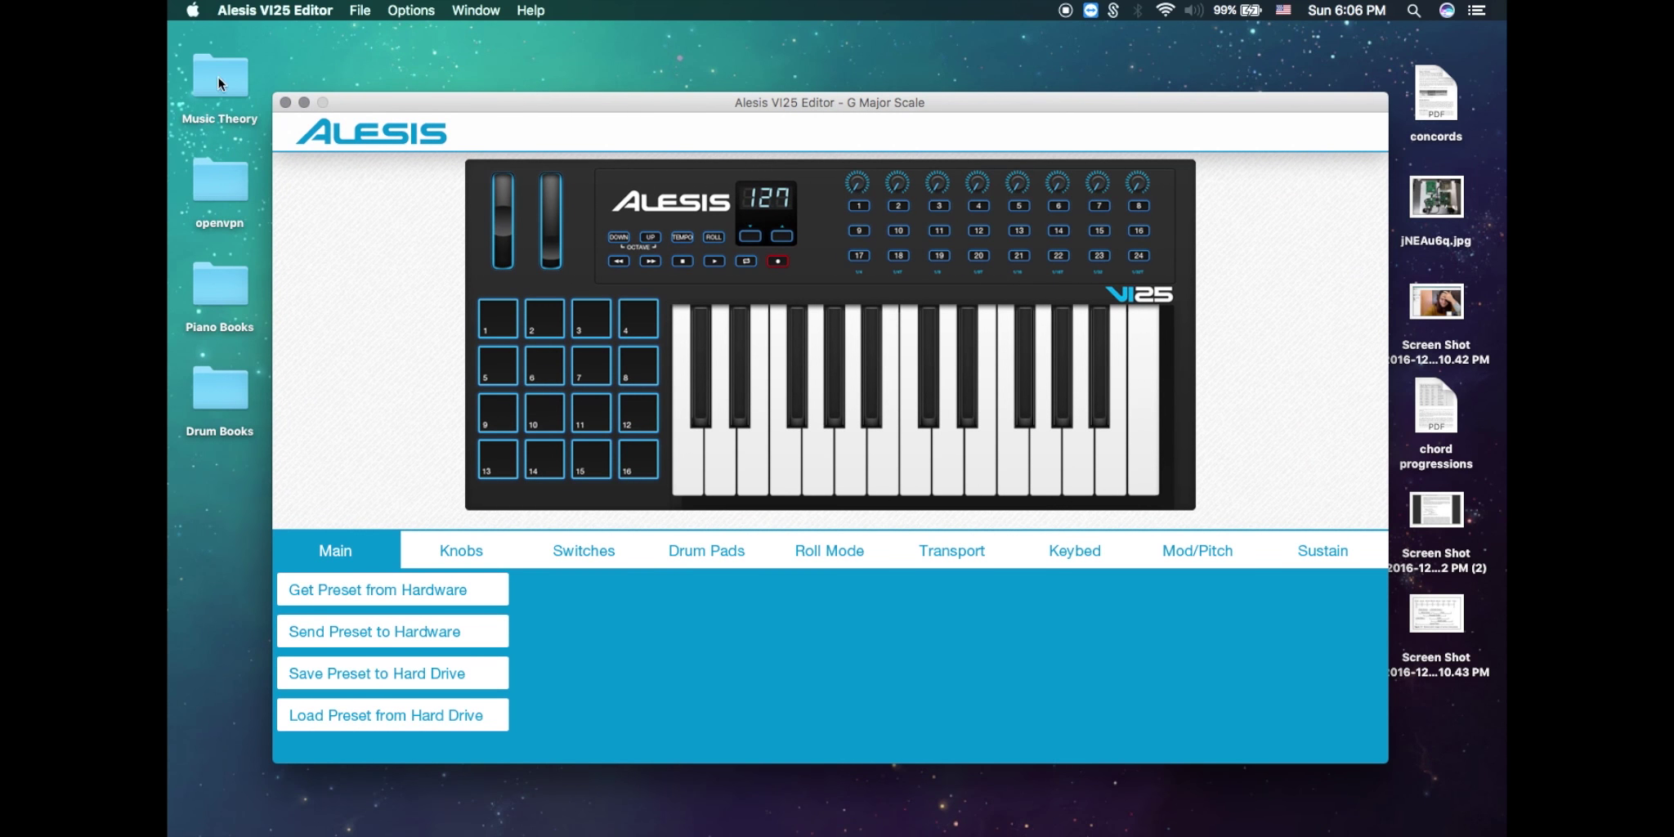
left_click(286, 103)
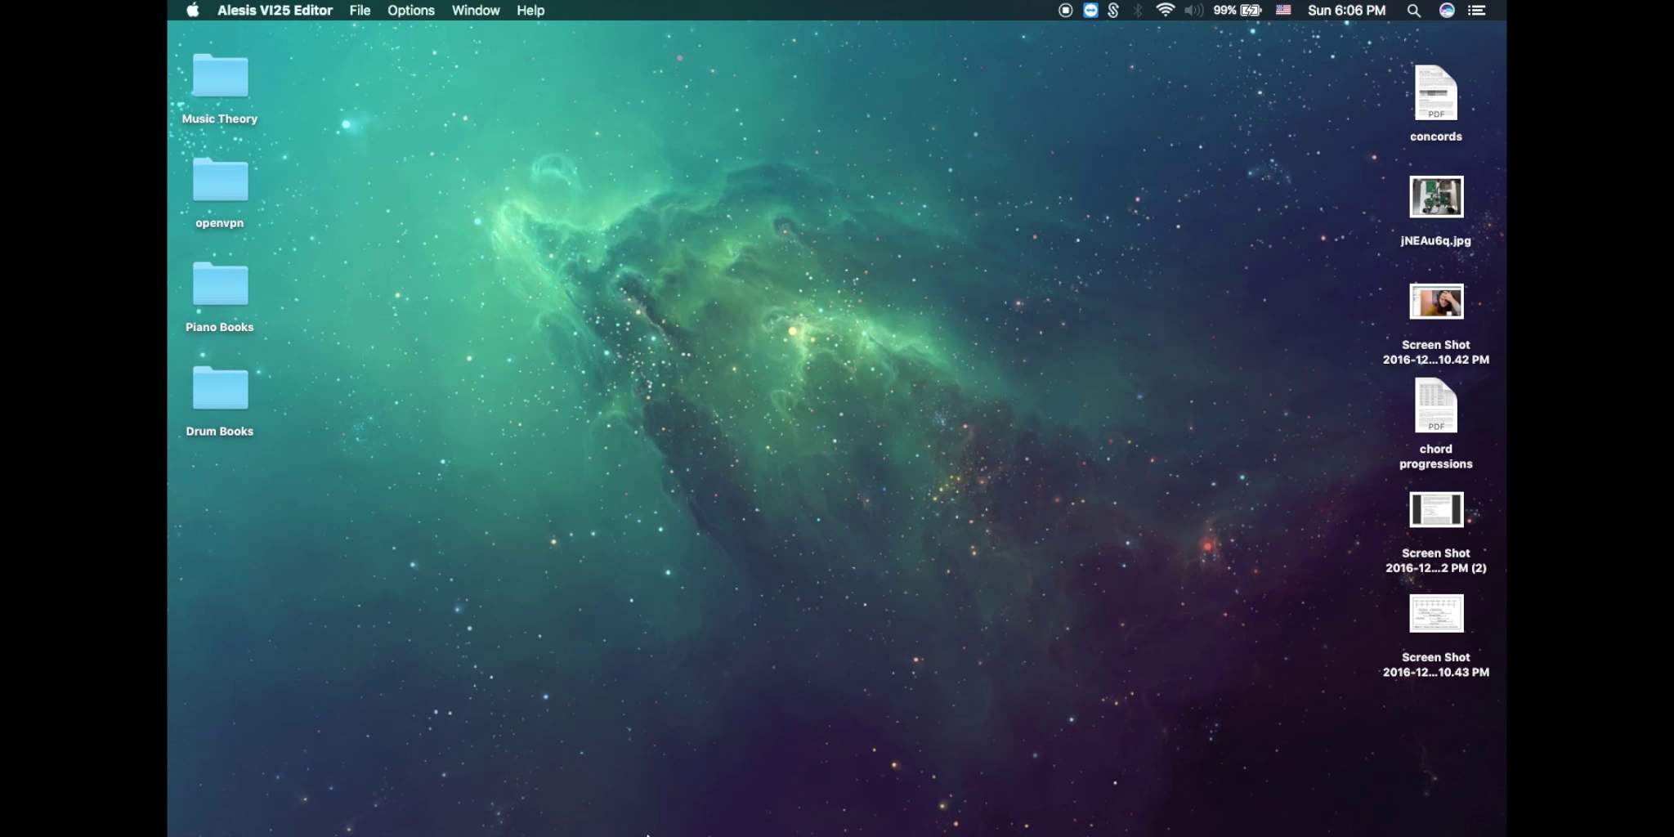
right_click(609, 809)
Quit the Alesis VI25 Editor from its Dock icon.
left_click(609, 752)
mouse_move(750, 827)
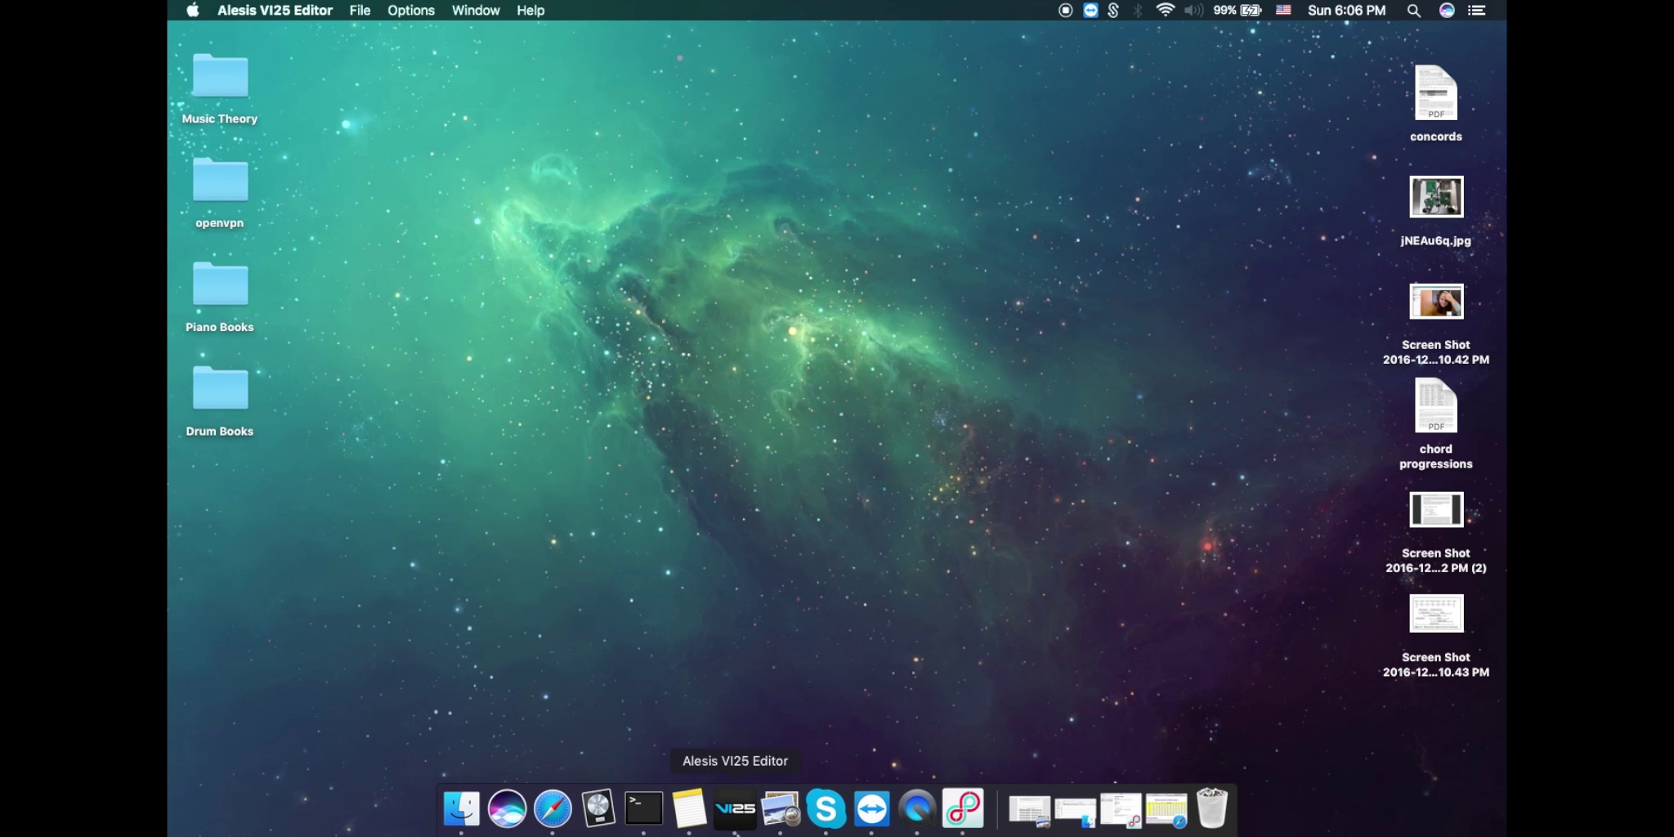
right_click(740, 805)
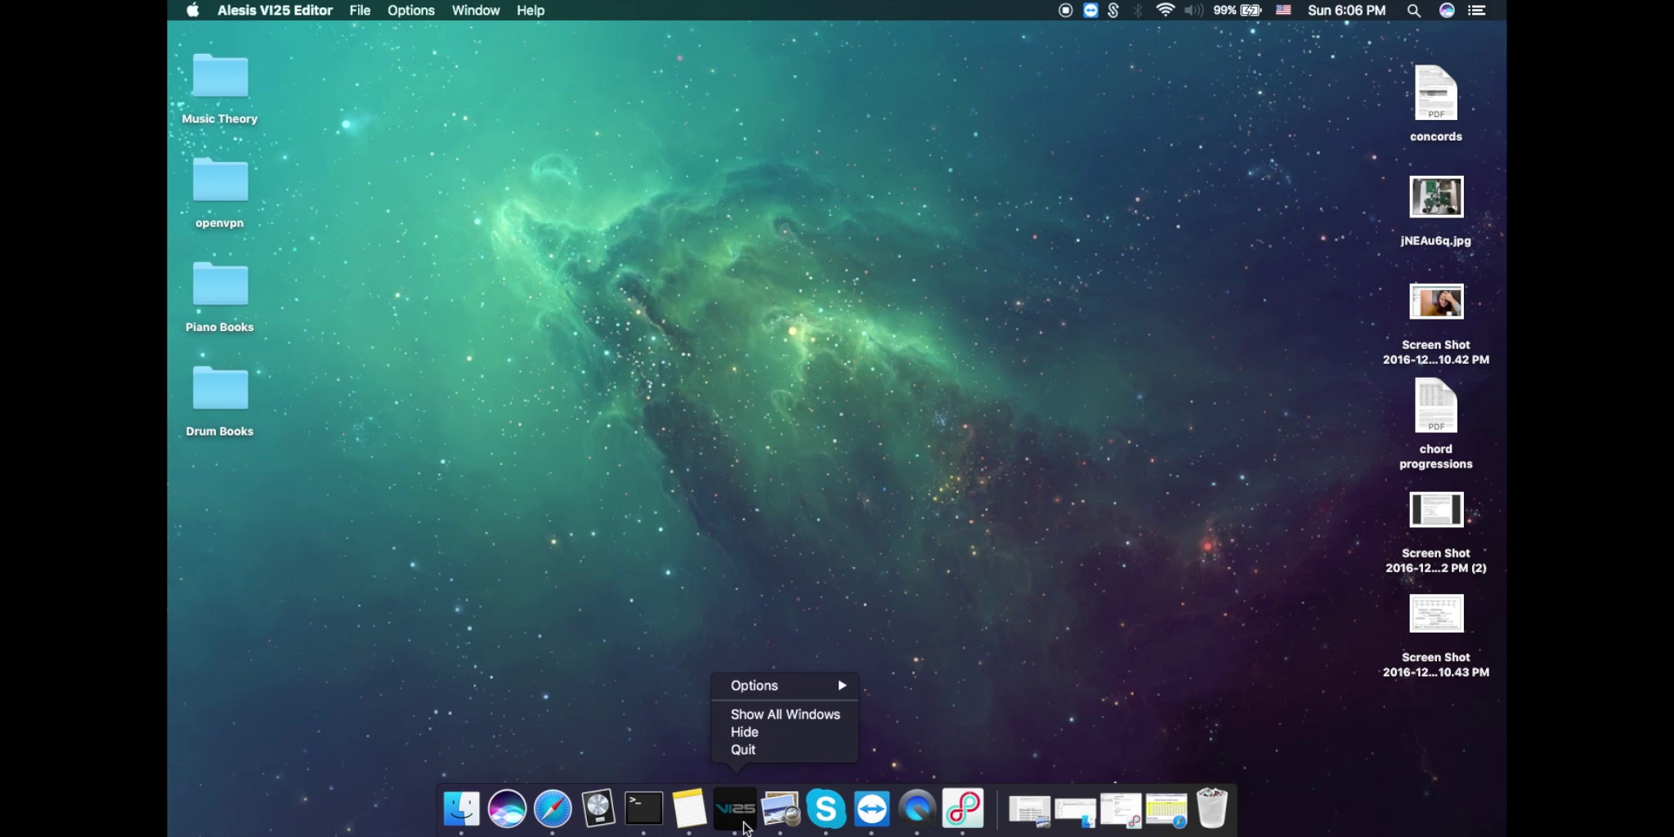
left_click(754, 751)
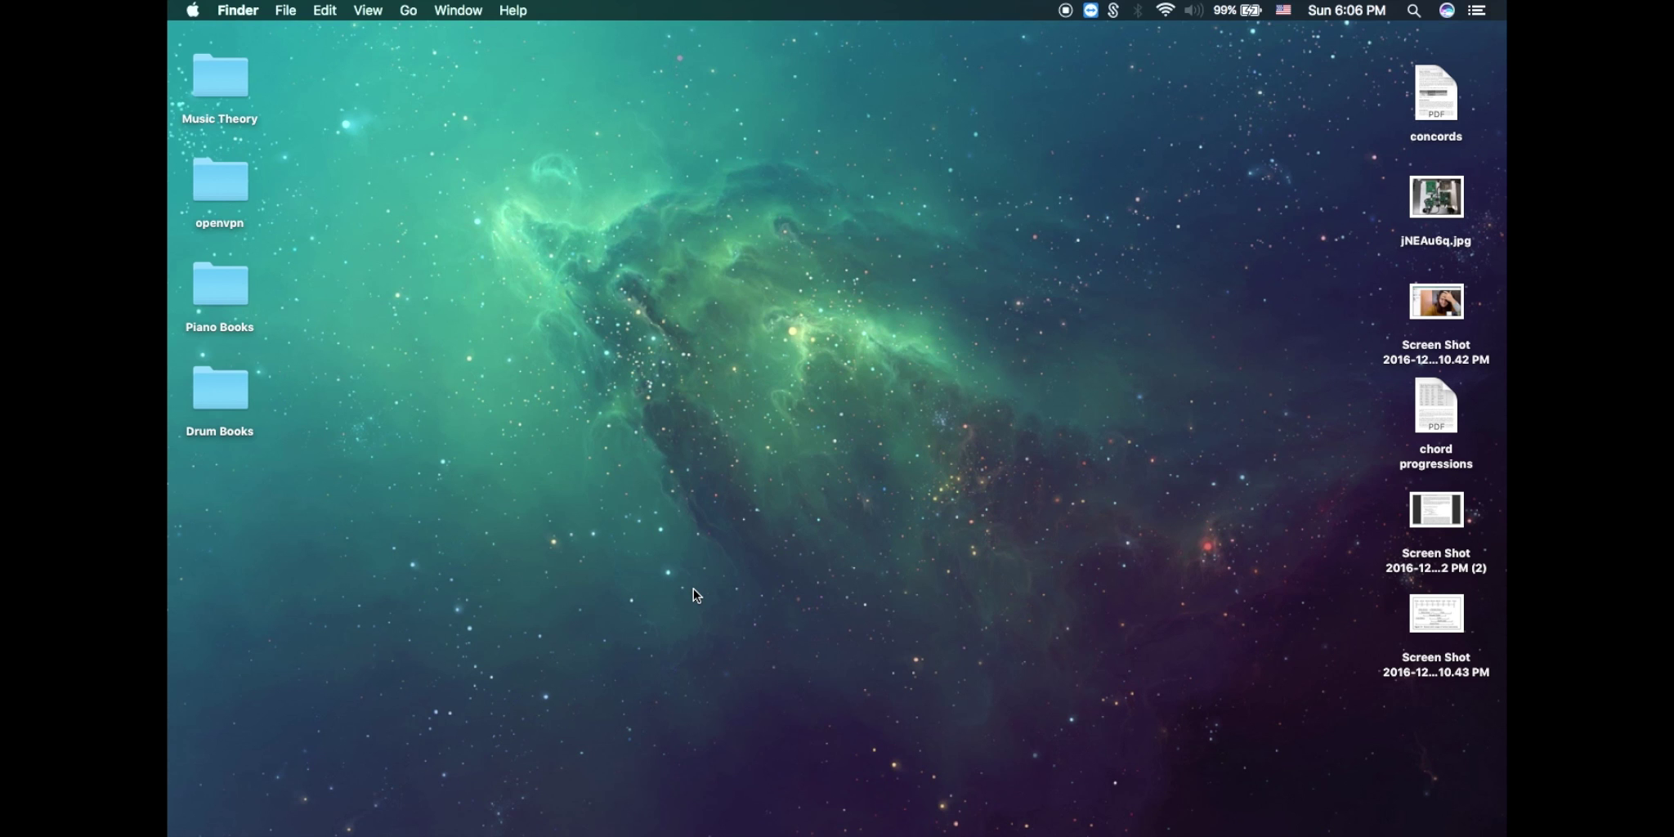
Relaunch the Alesis VI25 Editor from Launchpad's Music folder.
key("F4")
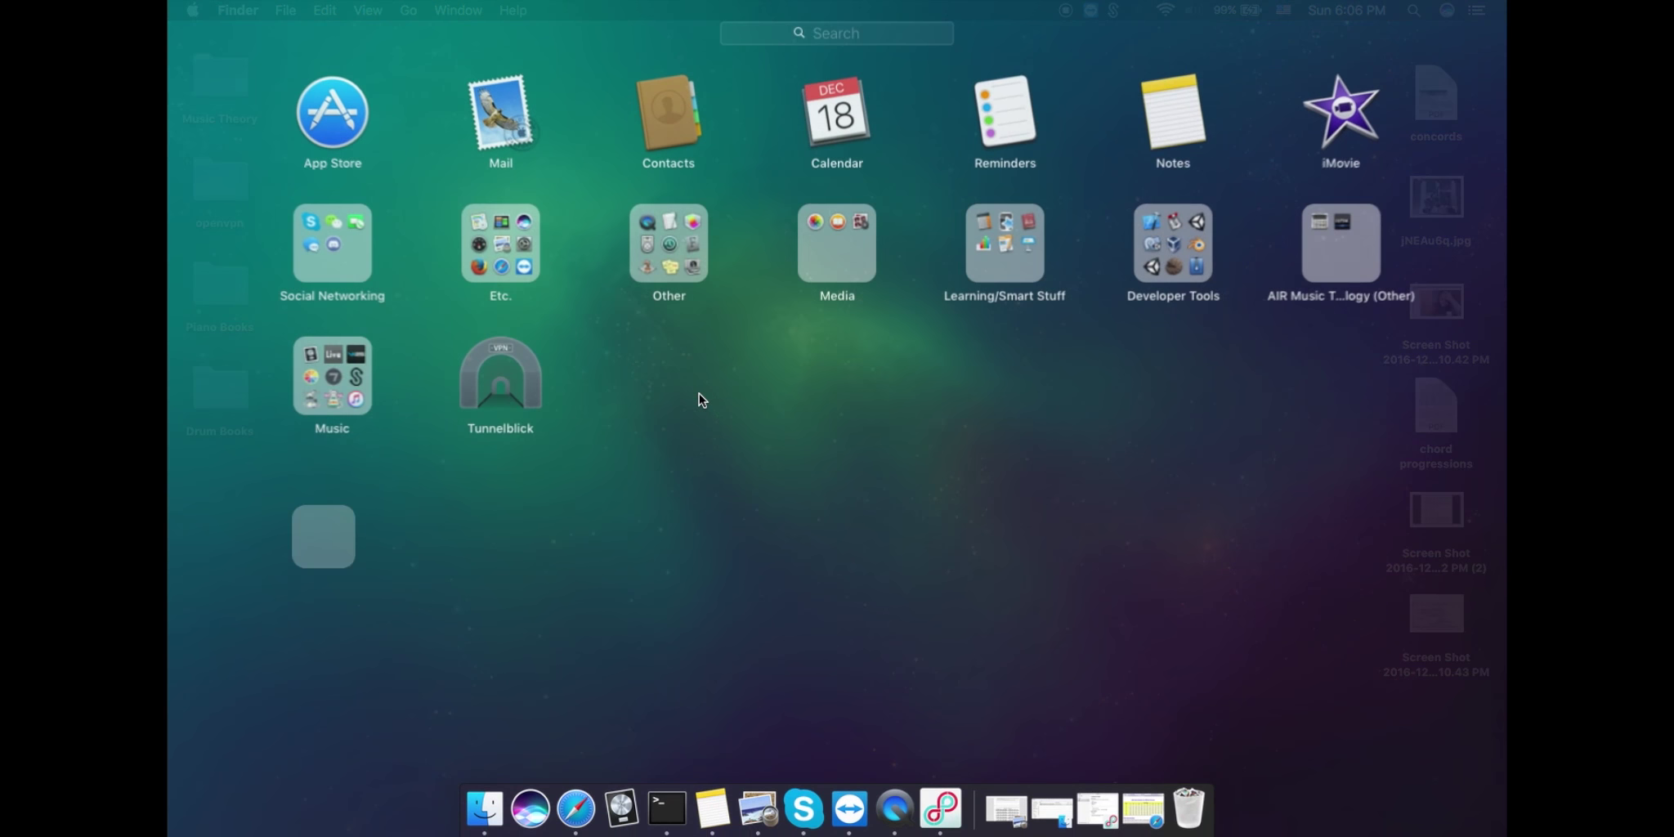
left_click(355, 399)
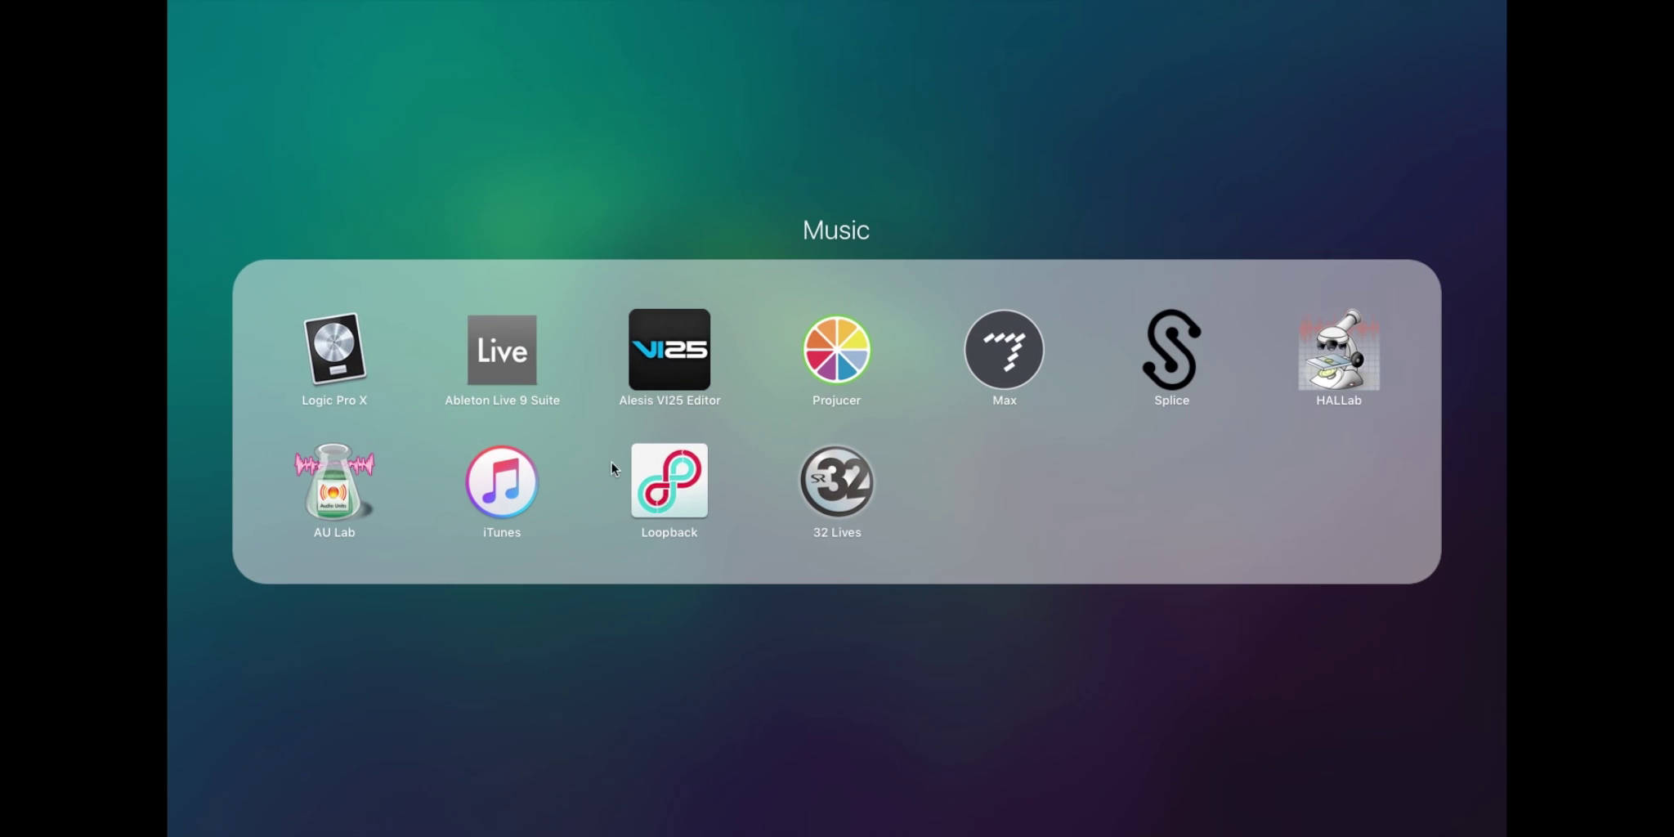
left_click(650, 352)
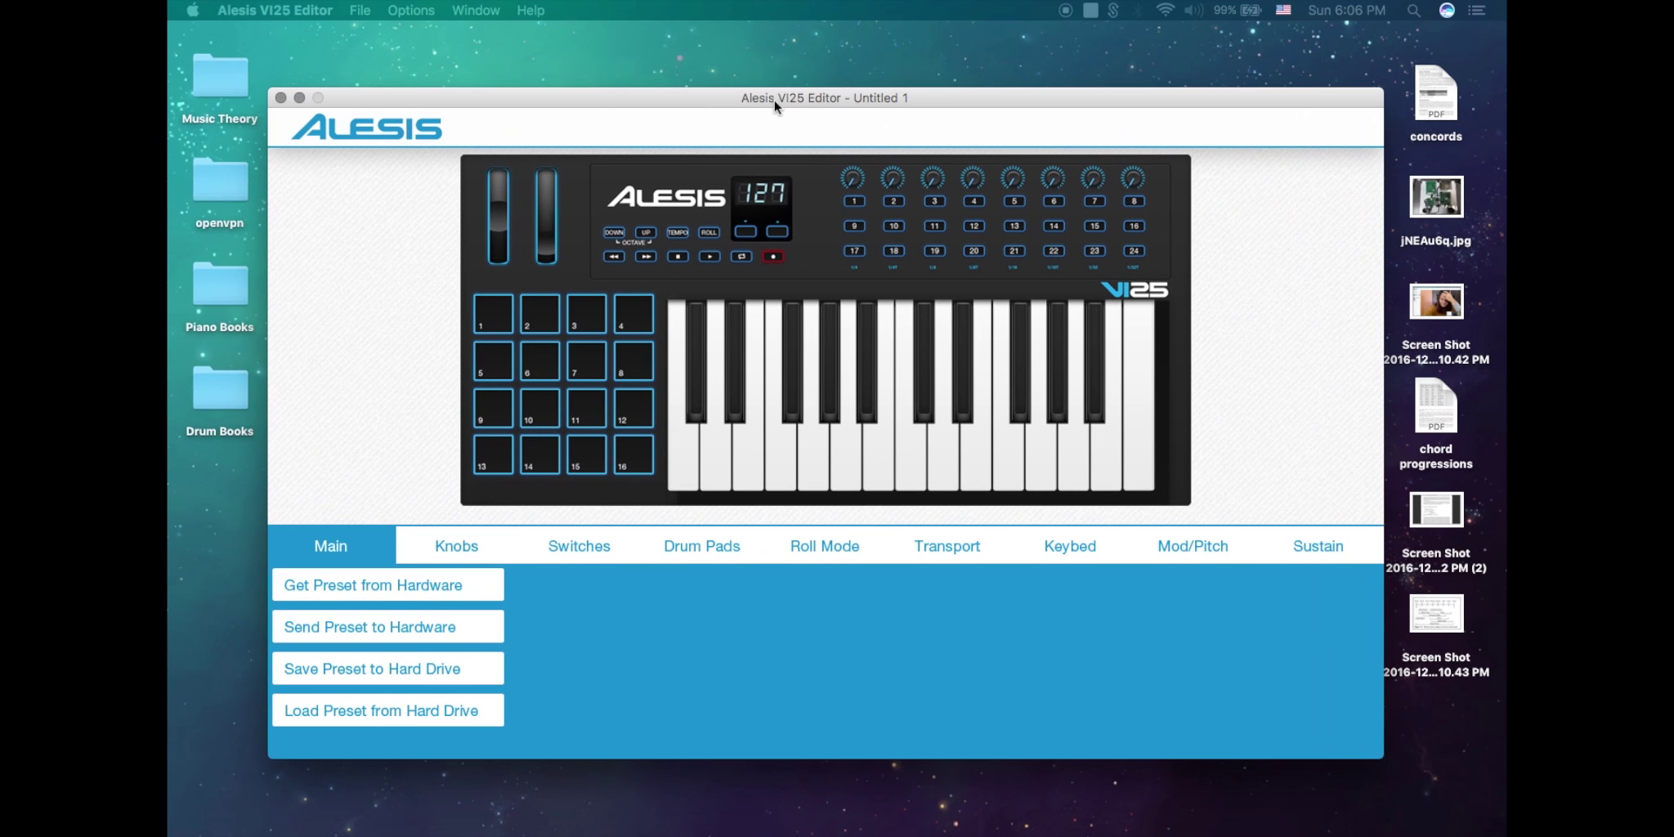
Open Device Setup from the Options menu.
left_click(476, 10)
mouse_move(411, 10)
left_click(450, 32)
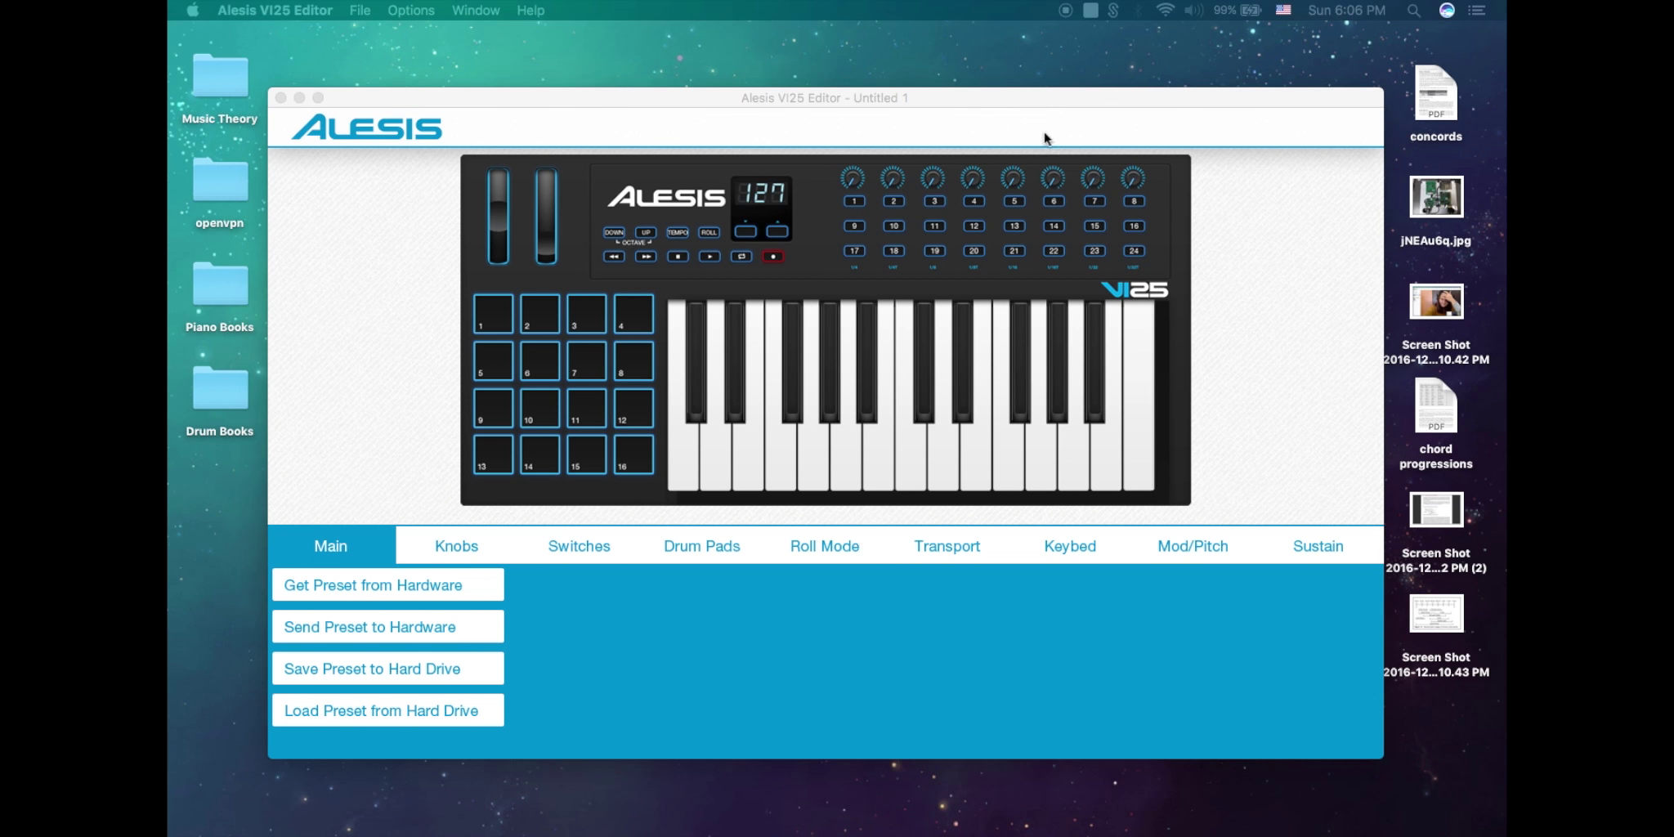
Set MIDI input to VI25 EDITOR Out and output to VI25 EDITOR In.
left_click(787, 319)
left_click(773, 483)
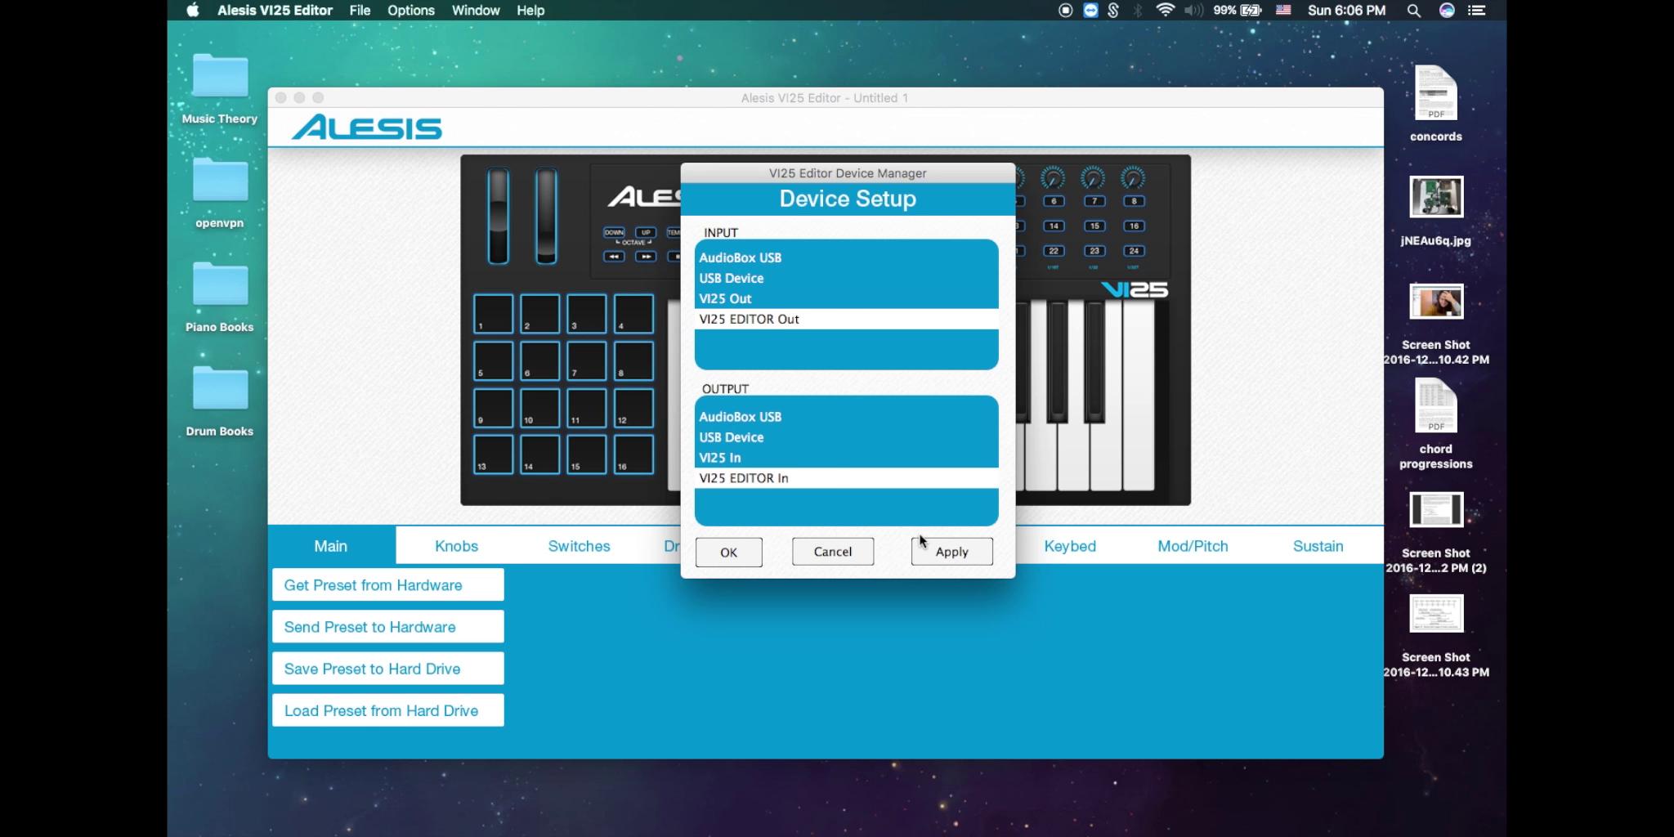
left_click(740, 553)
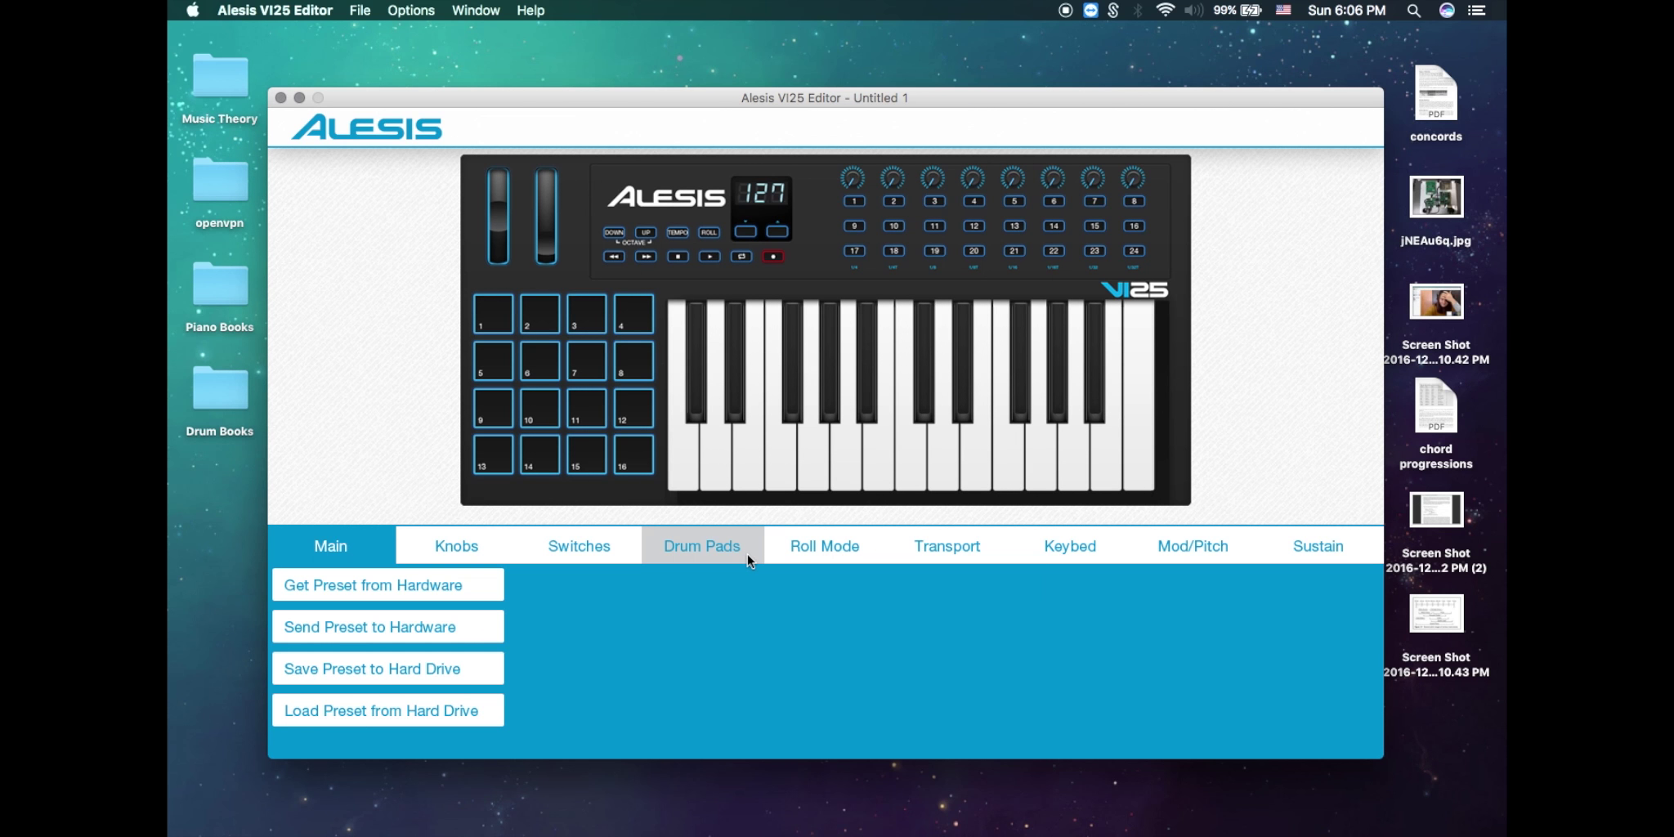
left_click(411, 10)
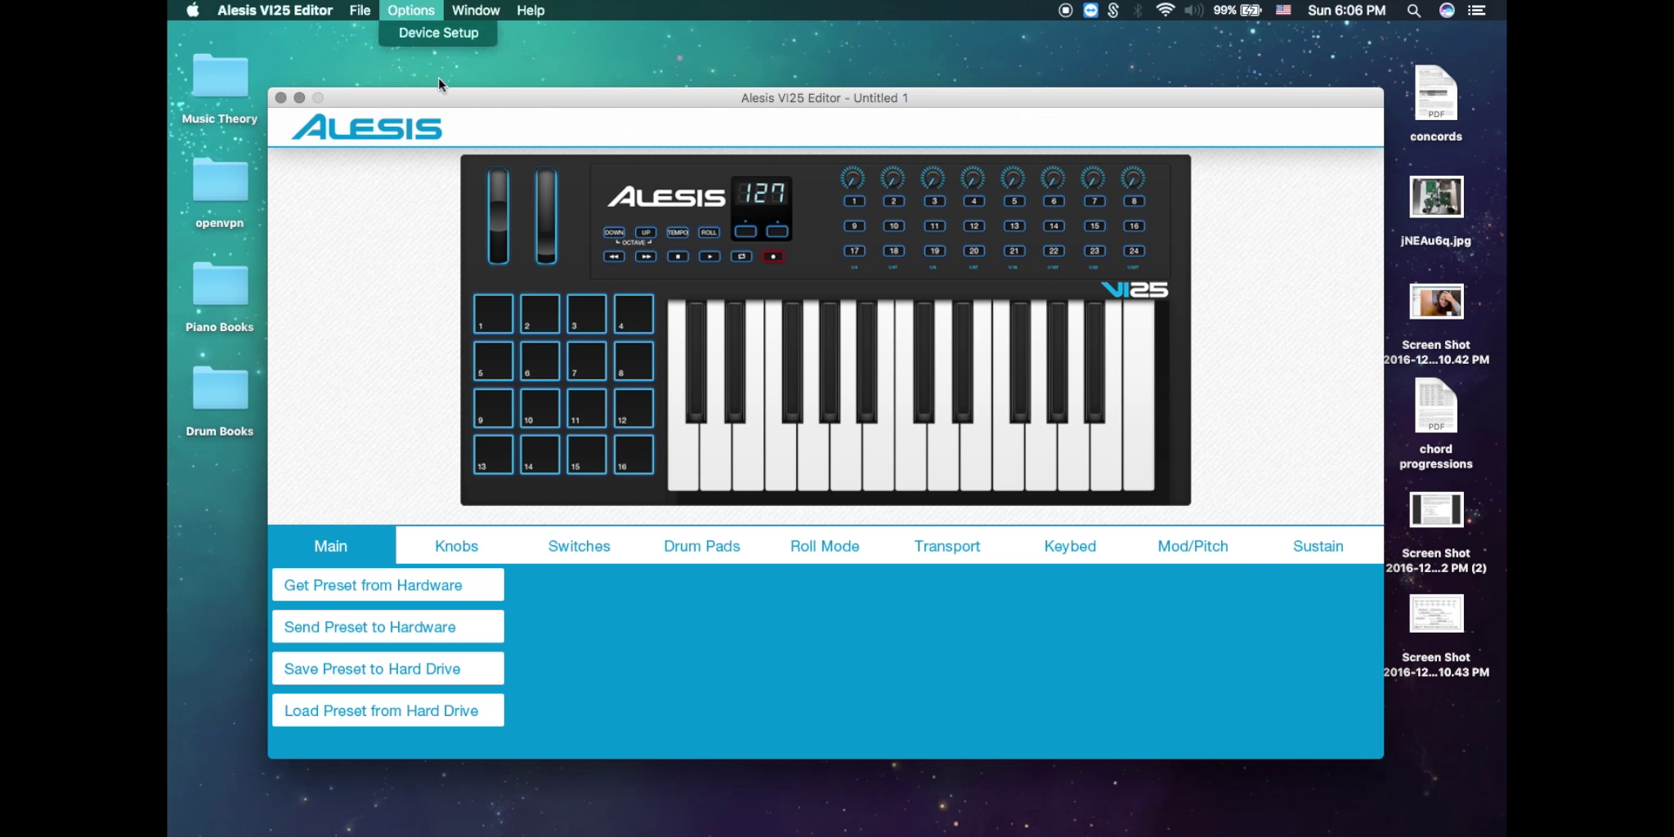
left_click(652, 566)
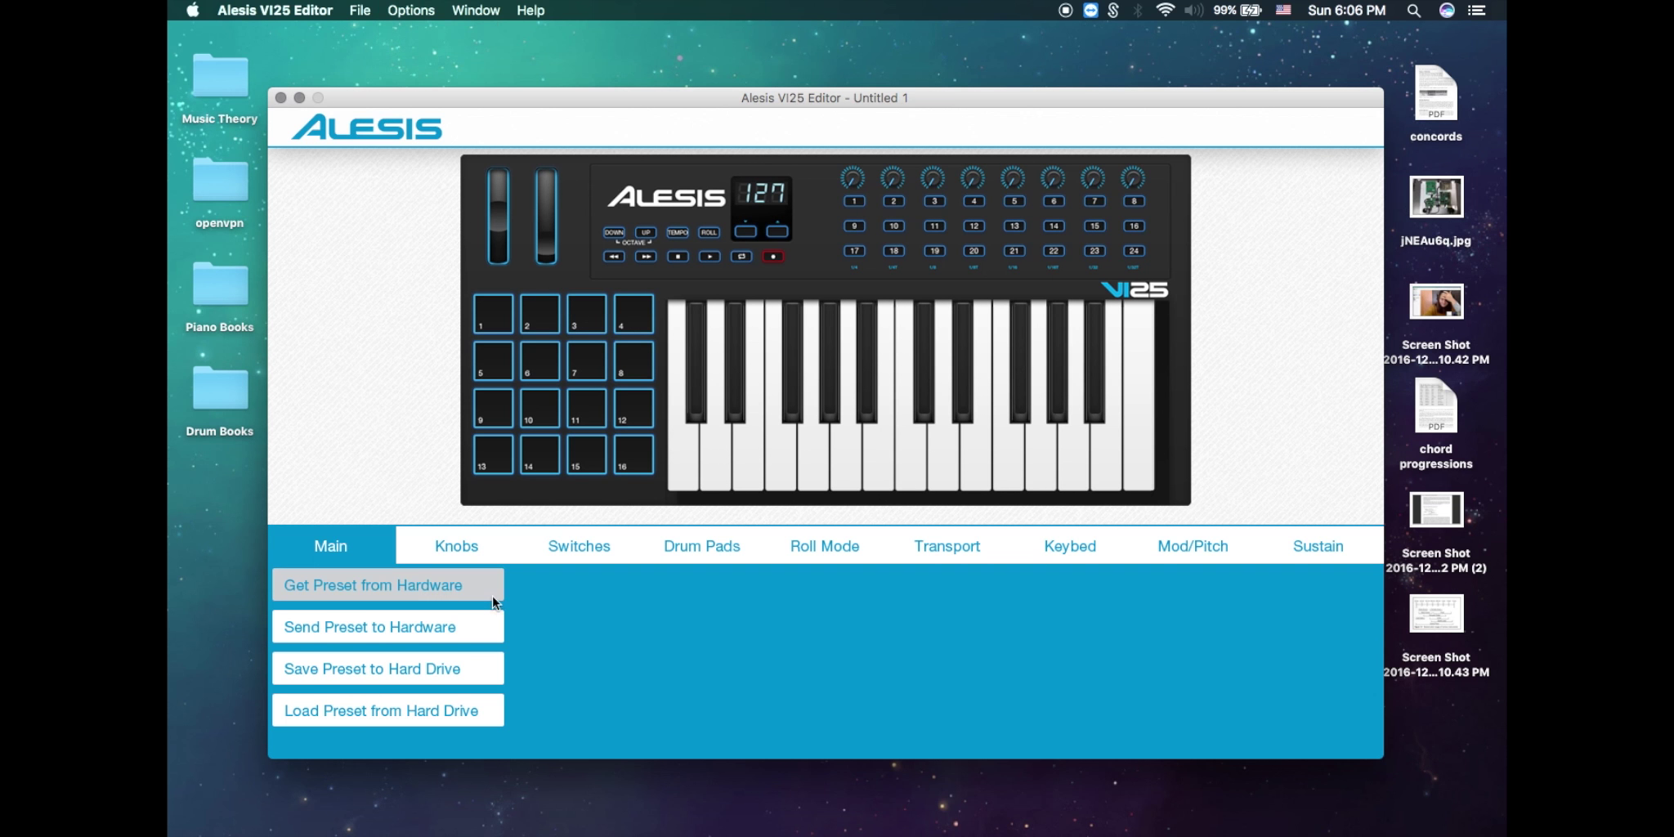
Load the G Major Scale.vi2 preset from the hard drive.
left_click(391, 722)
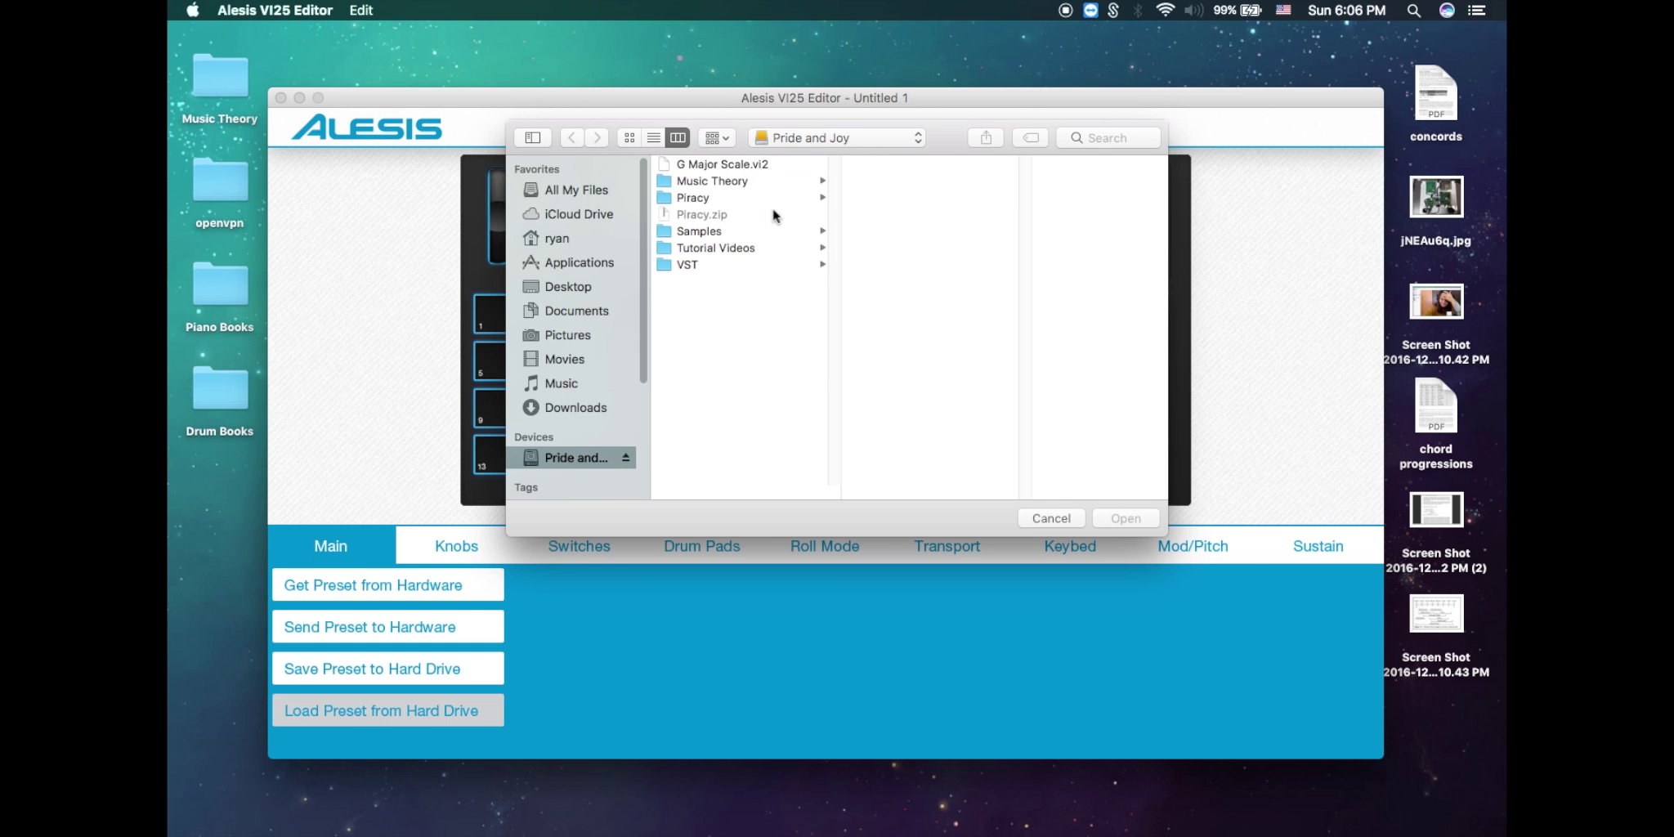
left_click(708, 166)
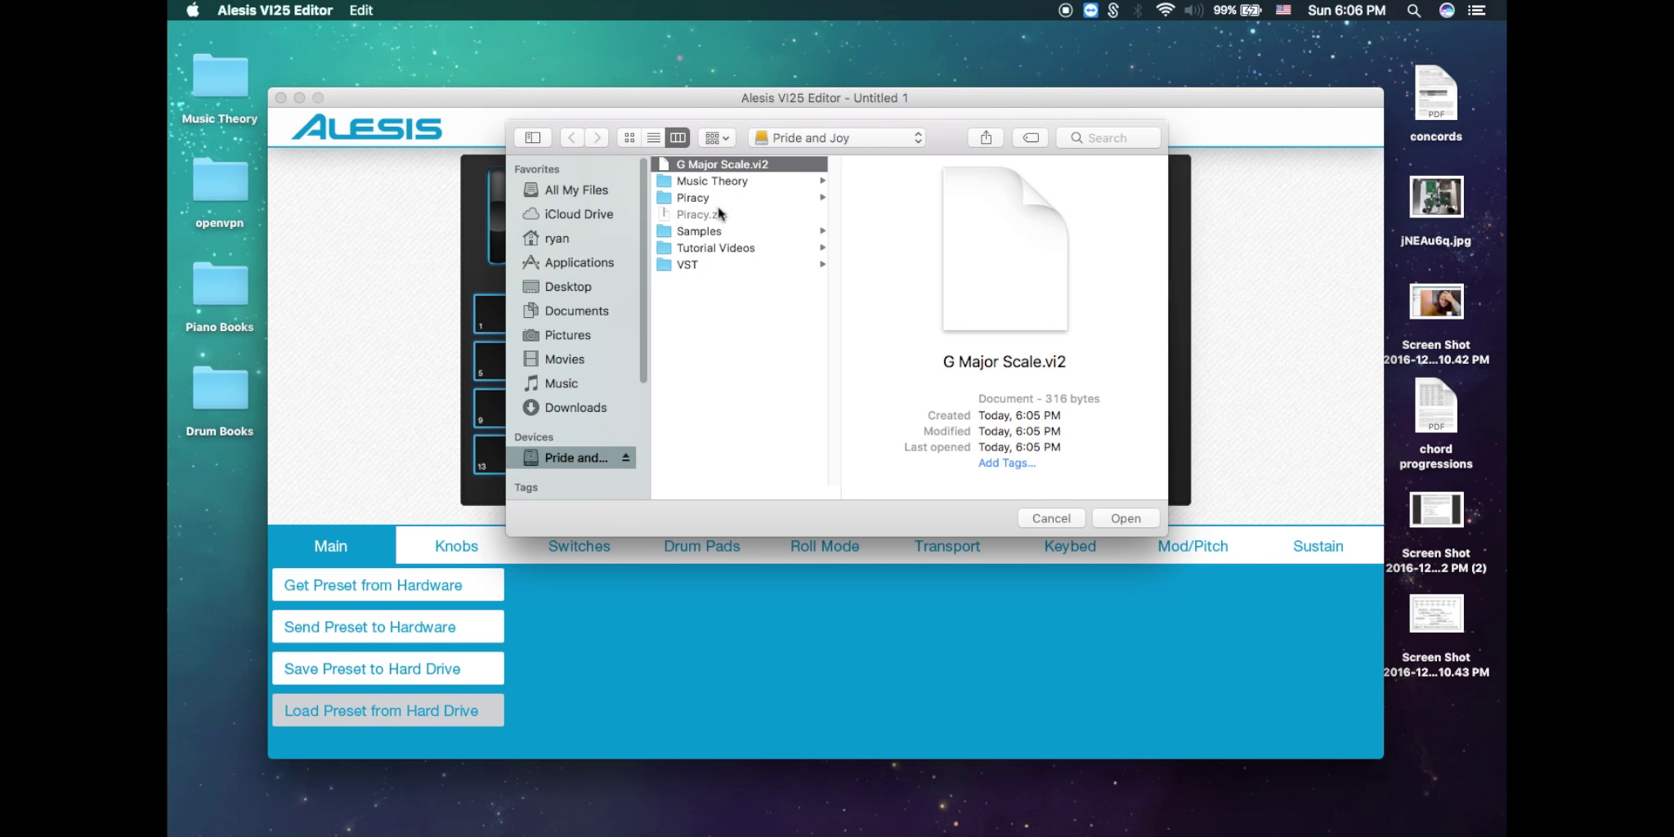
double_click(715, 167)
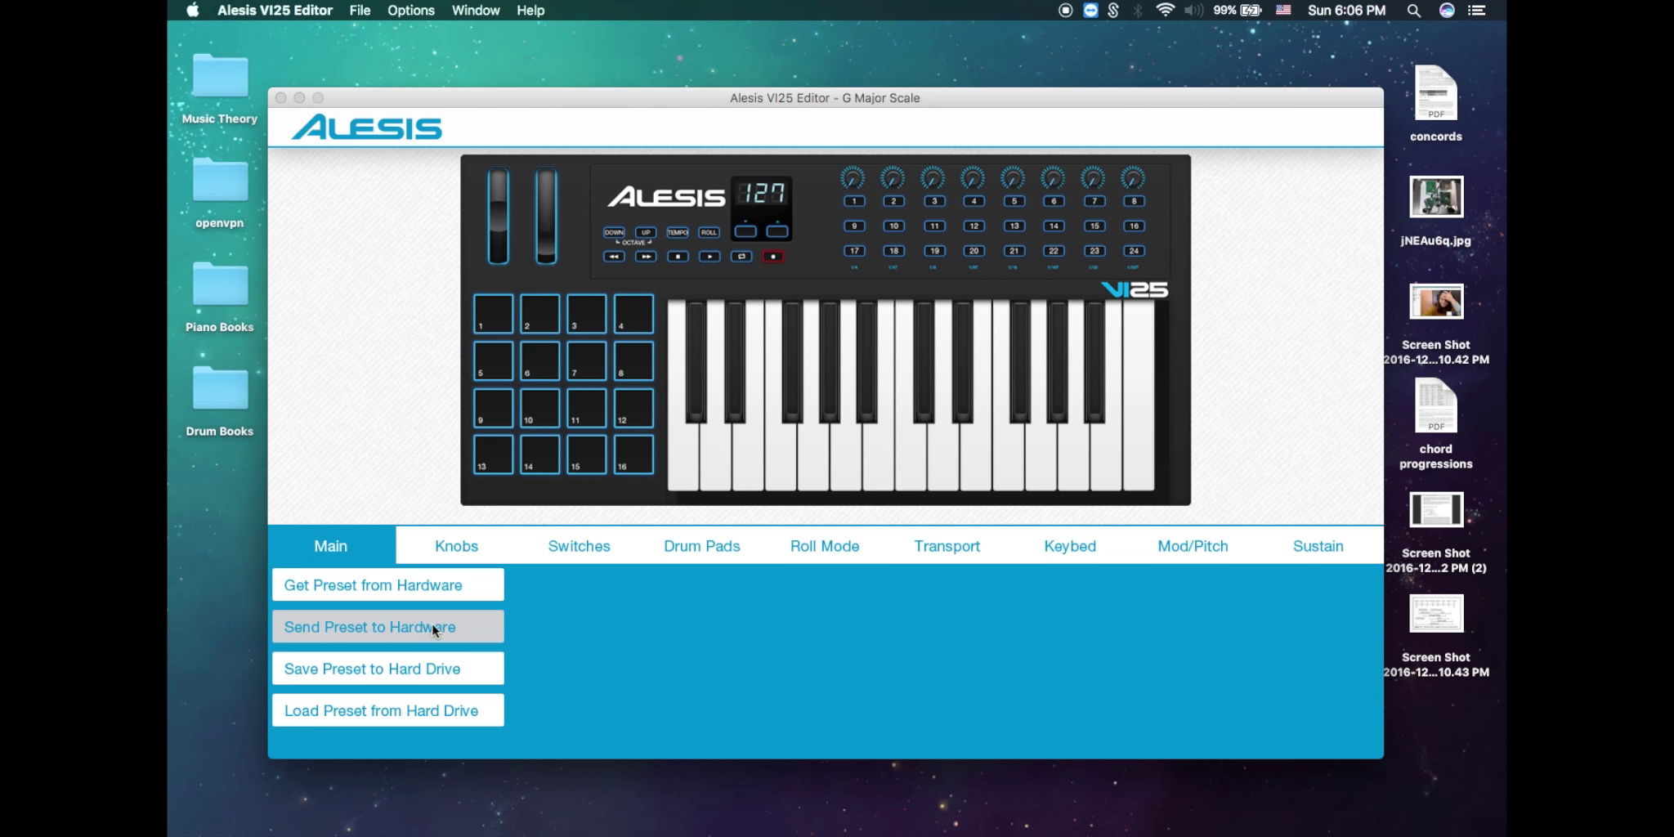
Send the G Major Scale preset to preset slot 3 on the VI25 hardware.
left_click(409, 636)
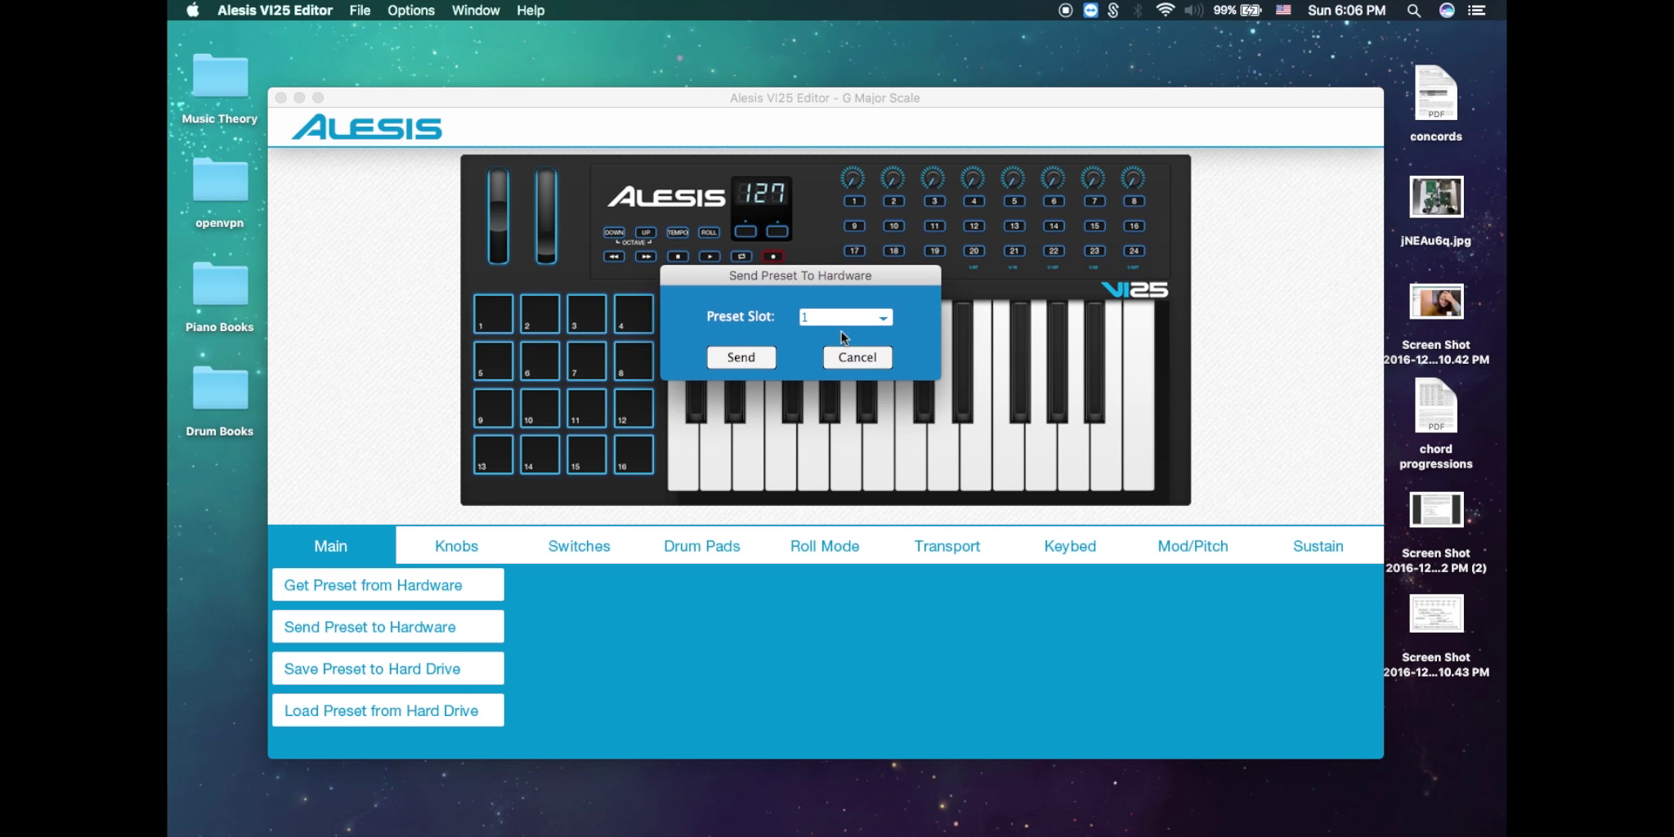
left_click(849, 320)
left_click(816, 368)
left_click(835, 320)
left_click(828, 365)
left_click(741, 360)
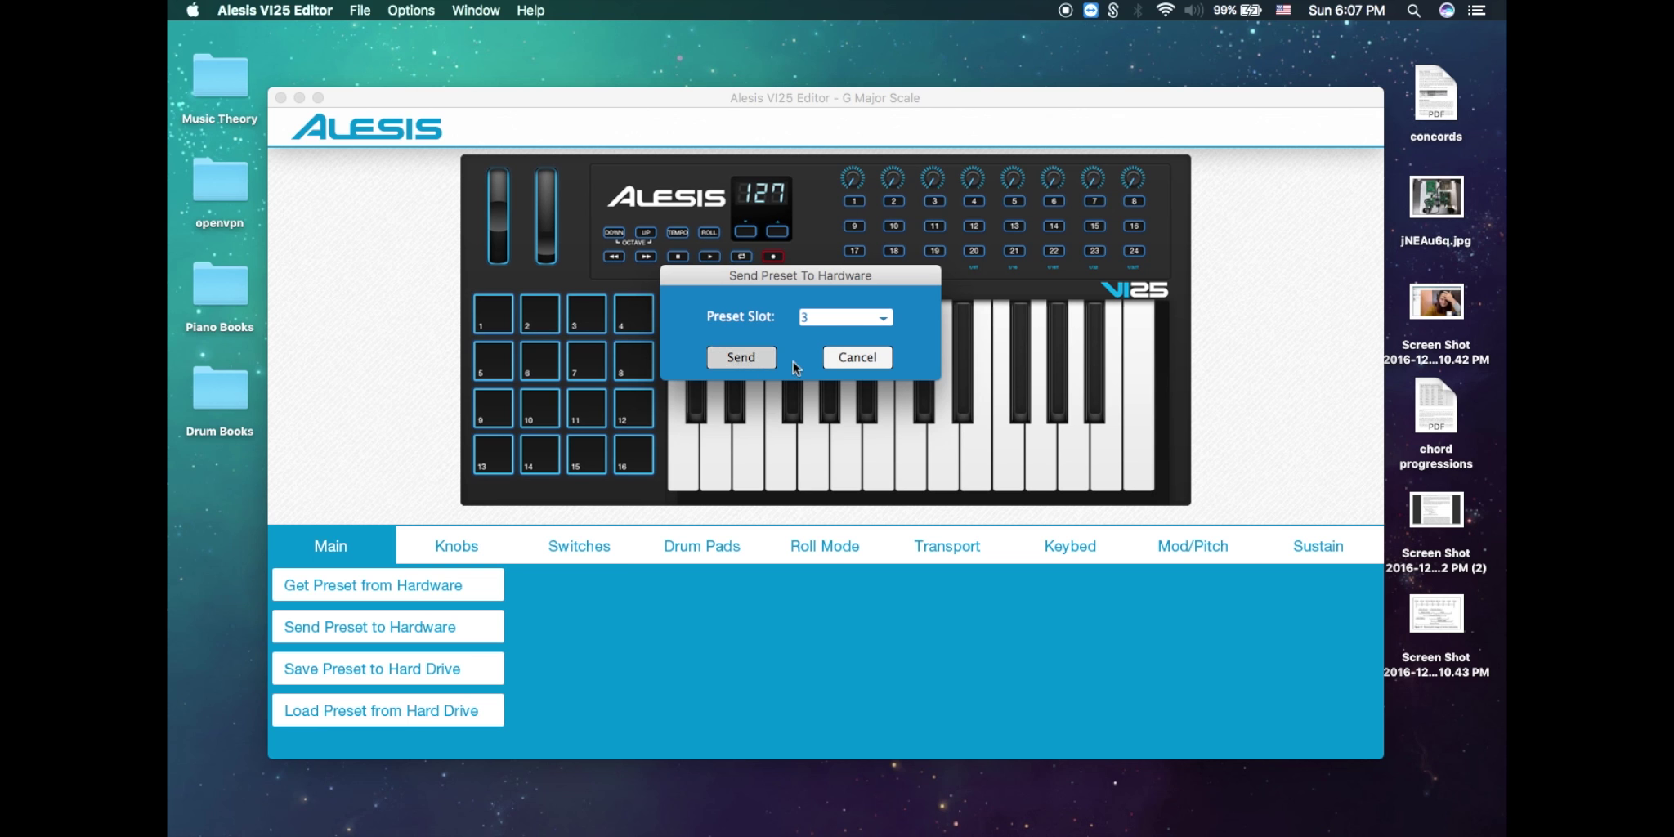
left_click(843, 372)
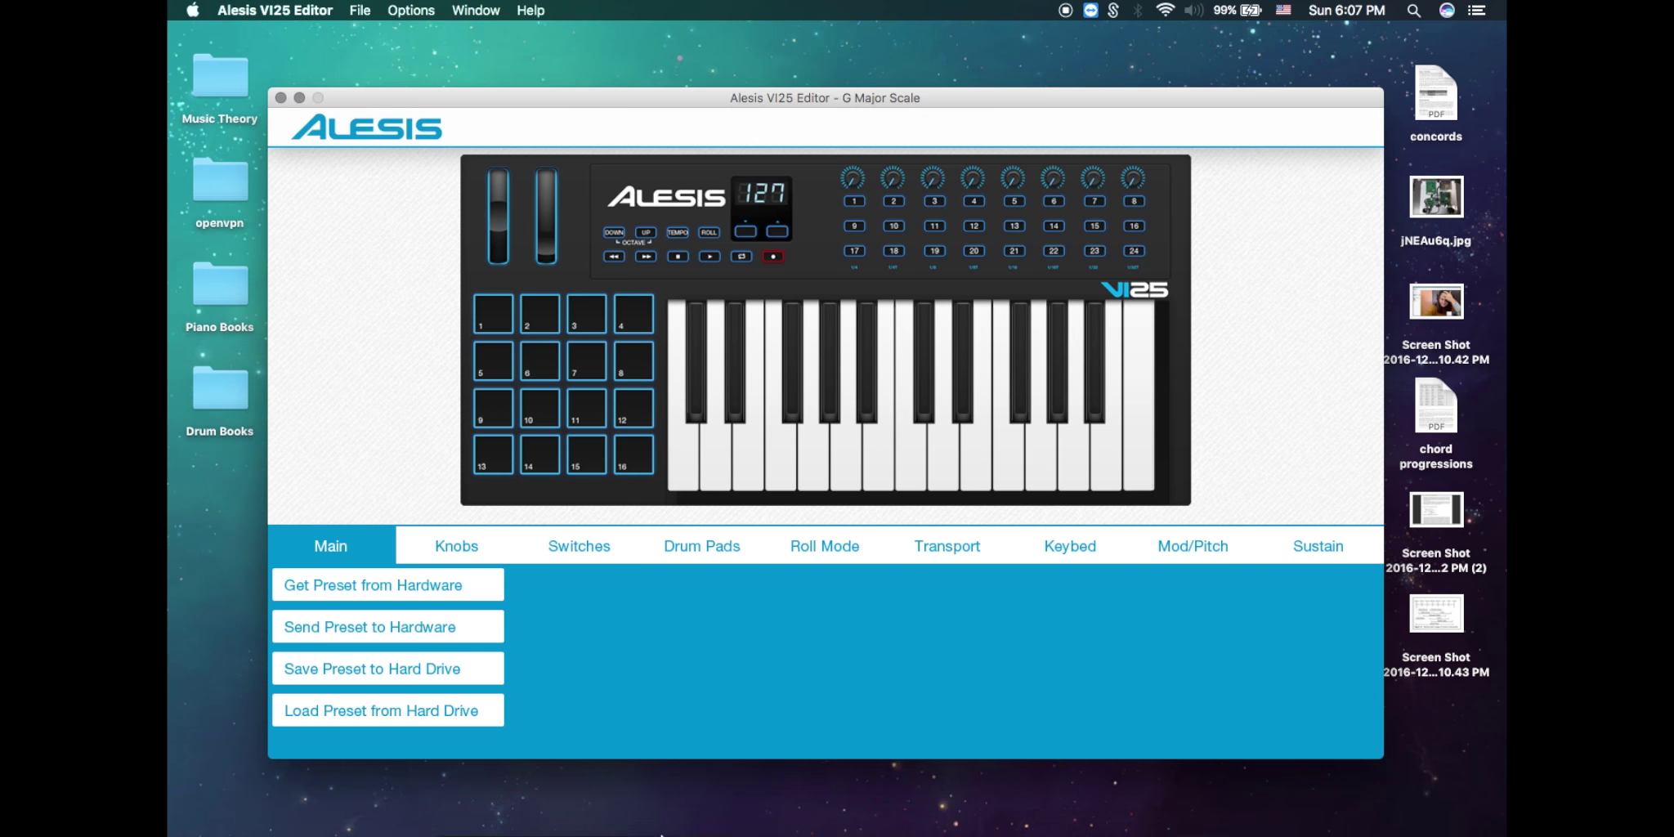
Launch Logic Pro X from the Music folder and open an existing project.
left_click(719, 826)
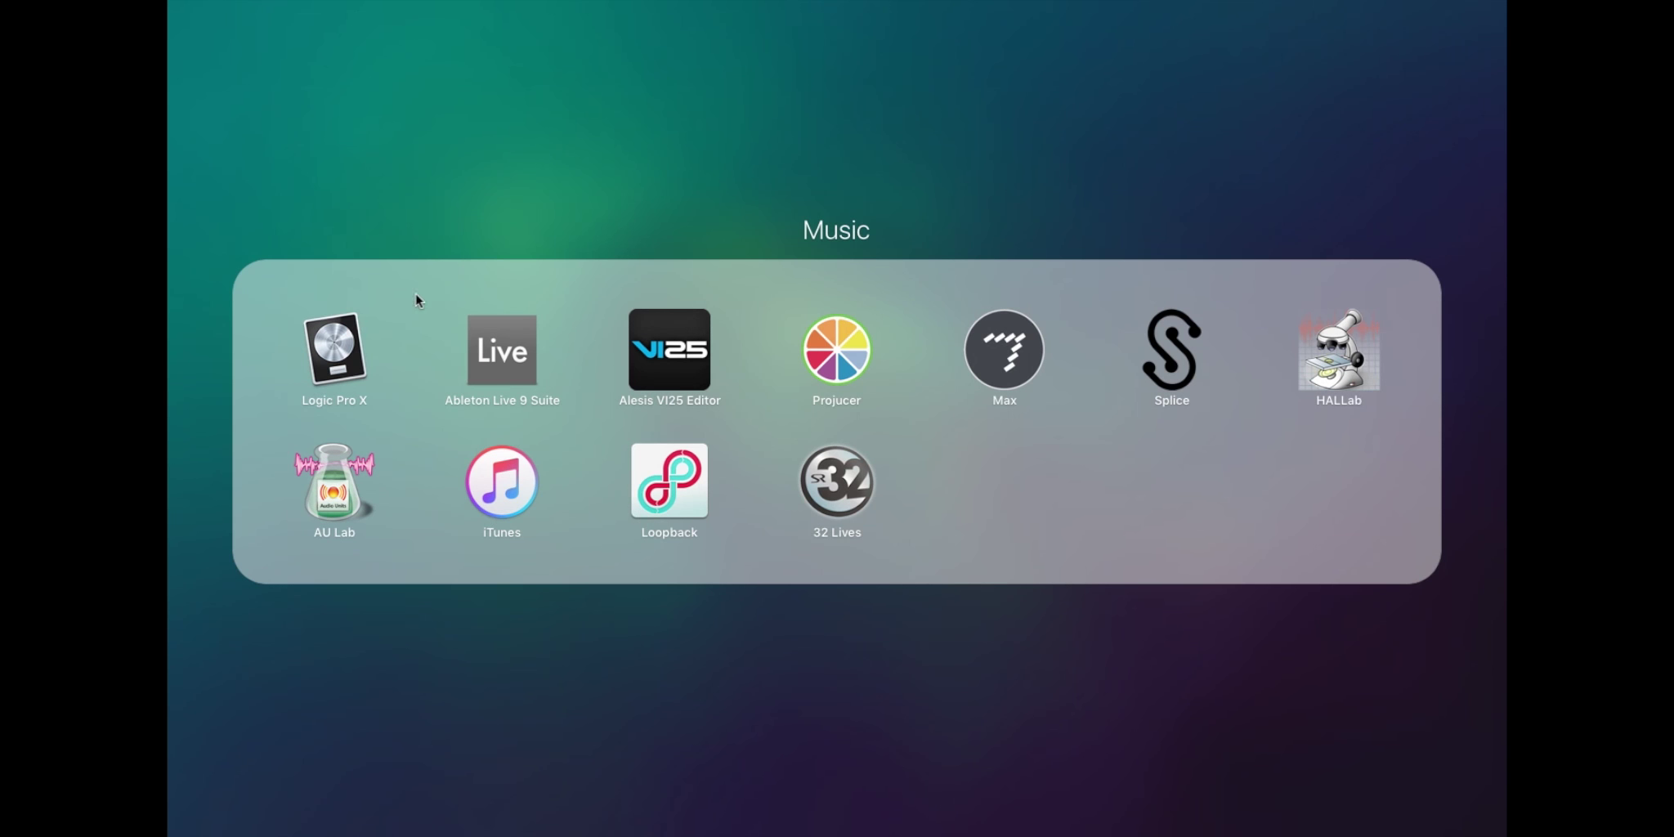
left_click(344, 329)
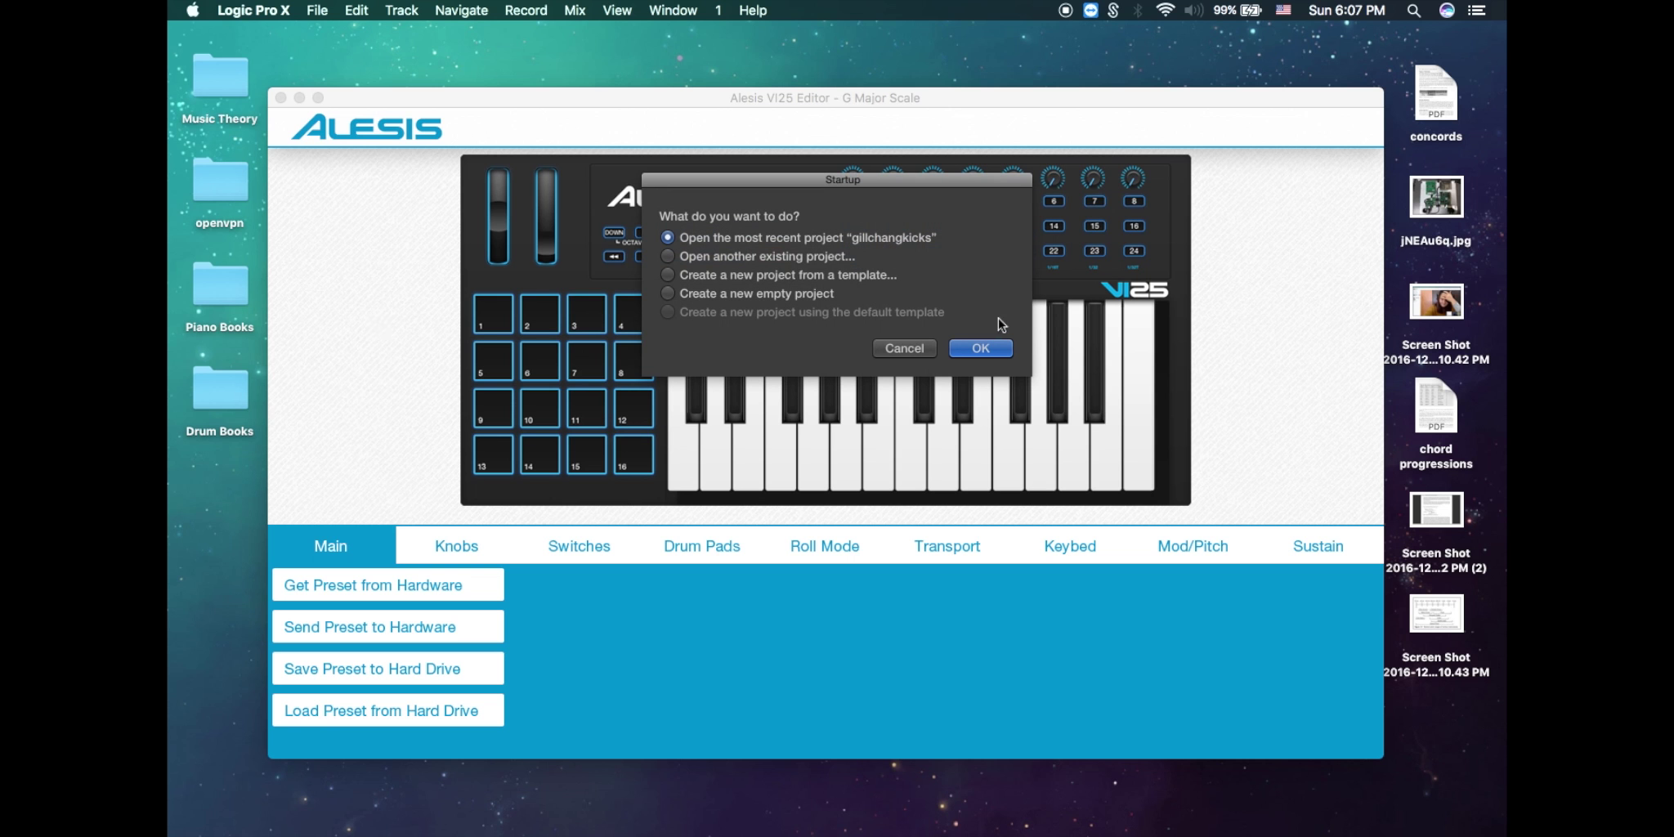
left_click(802, 255)
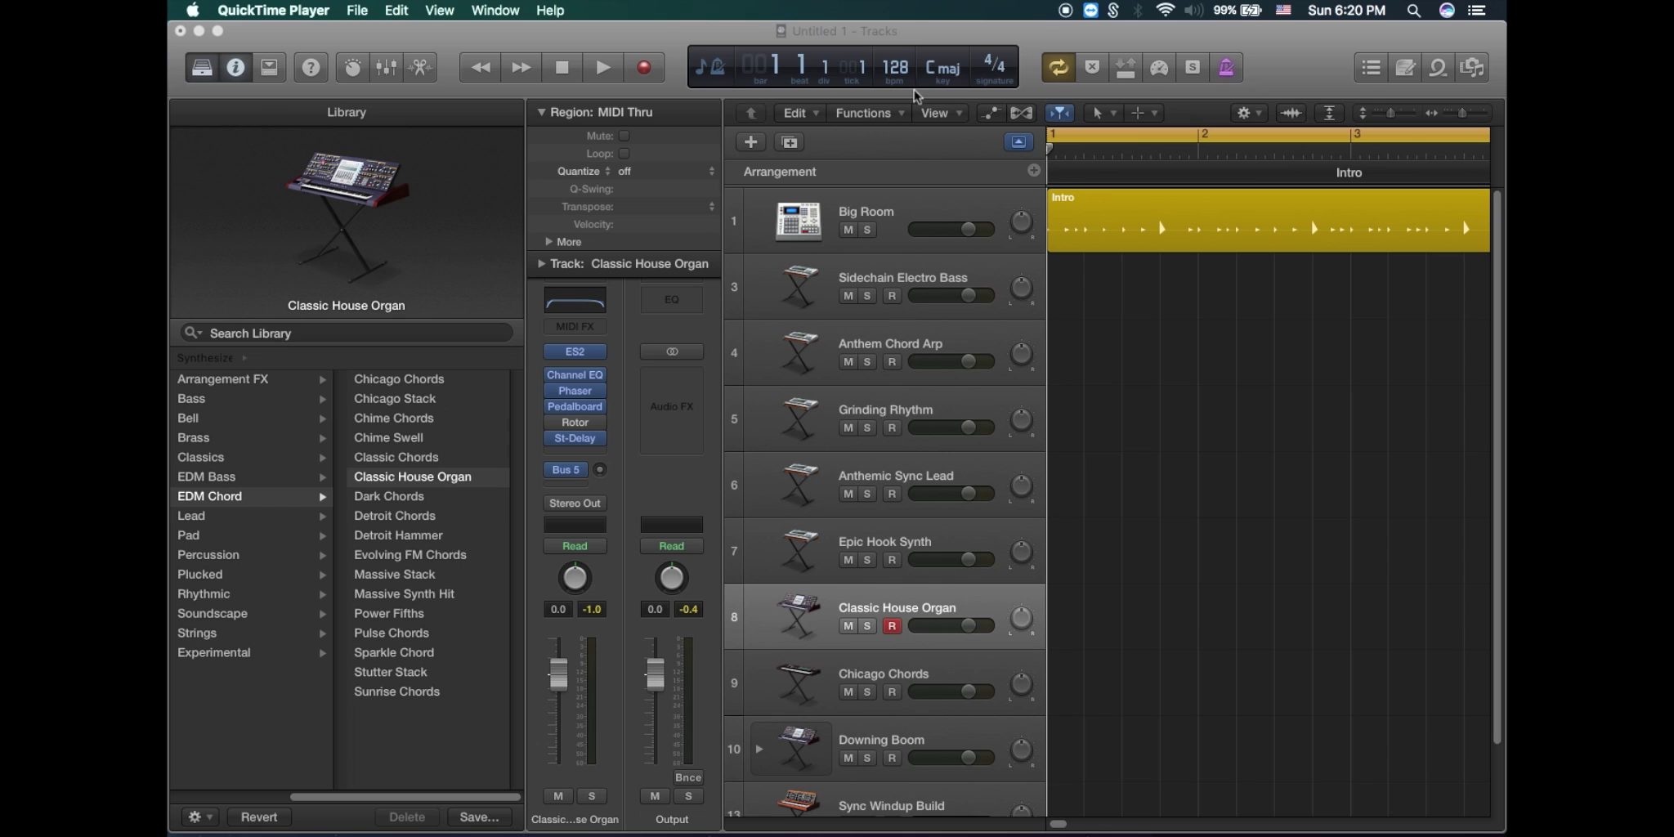
left_click(914, 89)
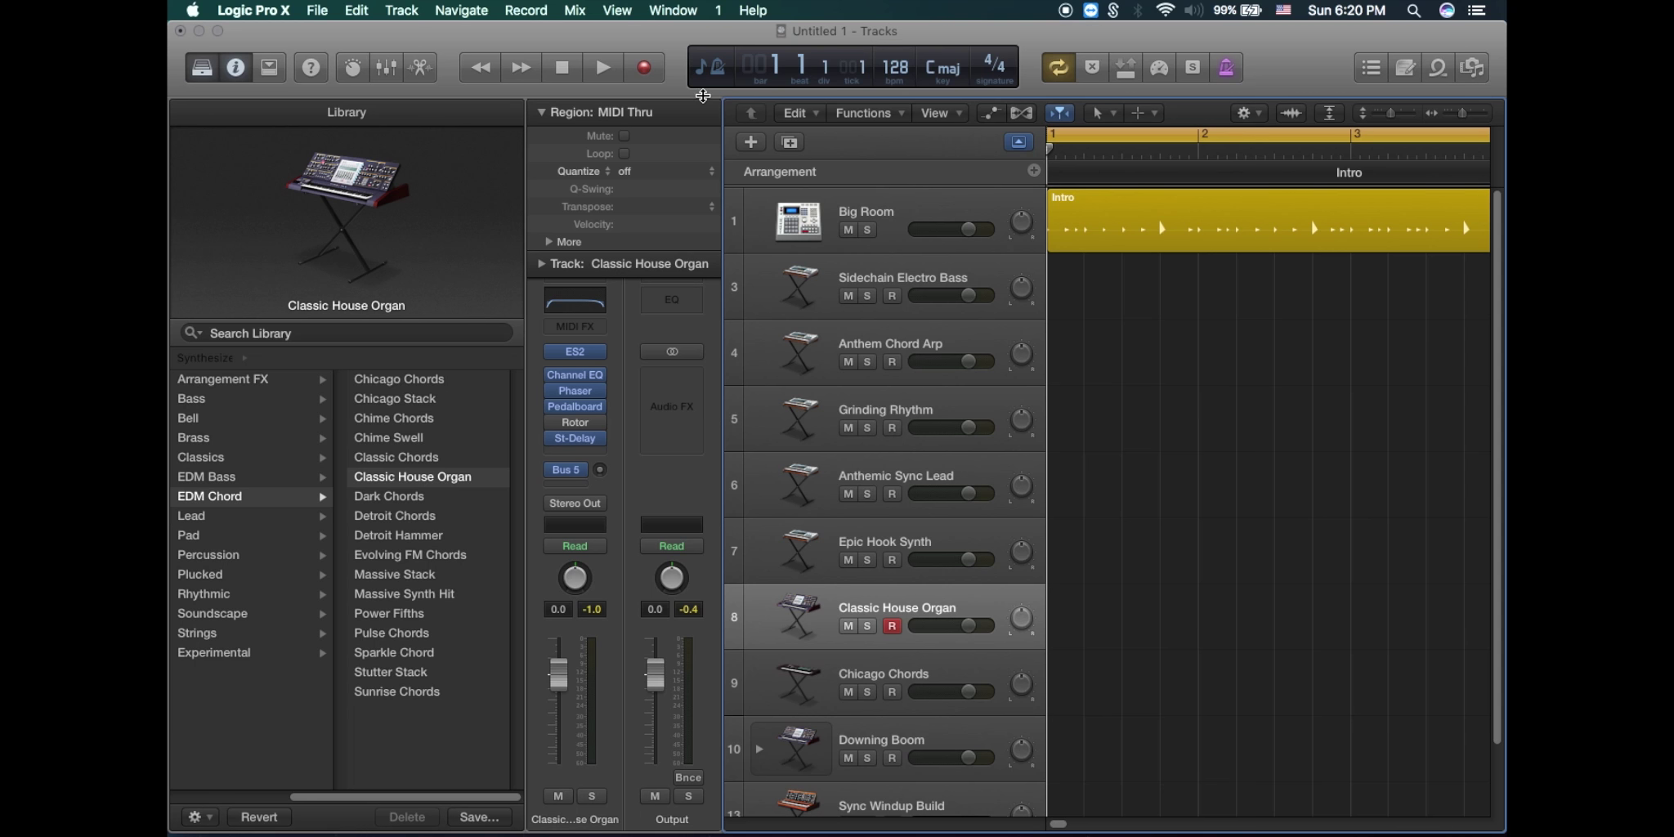
Play the project back, then stop and return to the start.
key("space")
key("space")
key("Return")
scroll(858, 471, "down", 2)
scroll(859, 471, "up", 2)
scroll(874, 474, "down", 2)
scroll(875, 473, "up", 2)
scroll(877, 442, "down", 2)
scroll(877, 434, "up", 2)
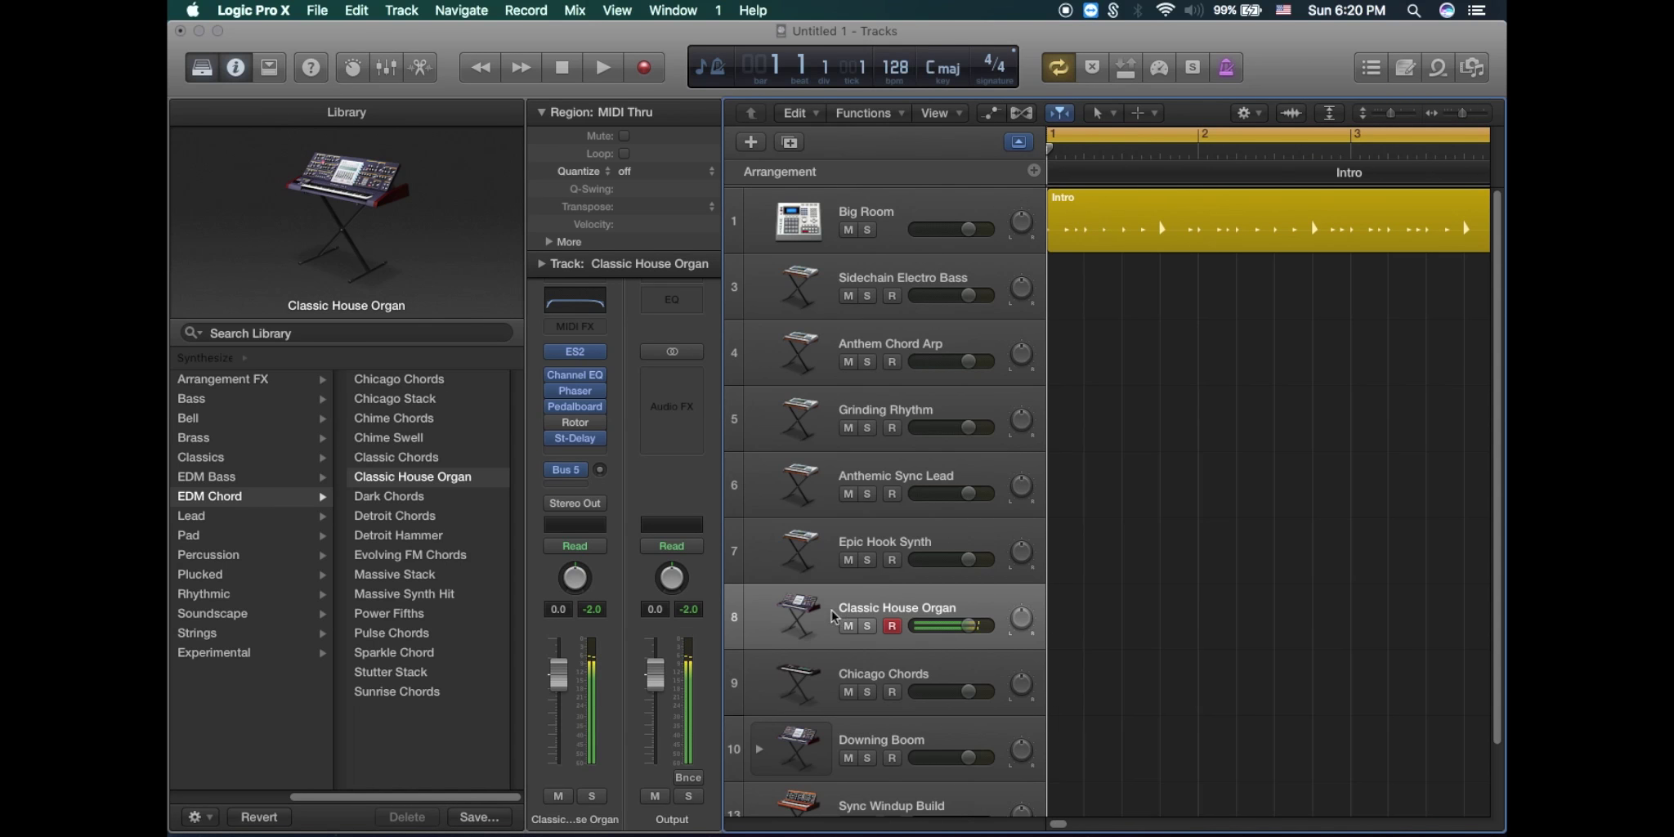
Select the Chicago Chords, Classic House Organ and Epic Hook Synth tracks in turn.
left_click(813, 692)
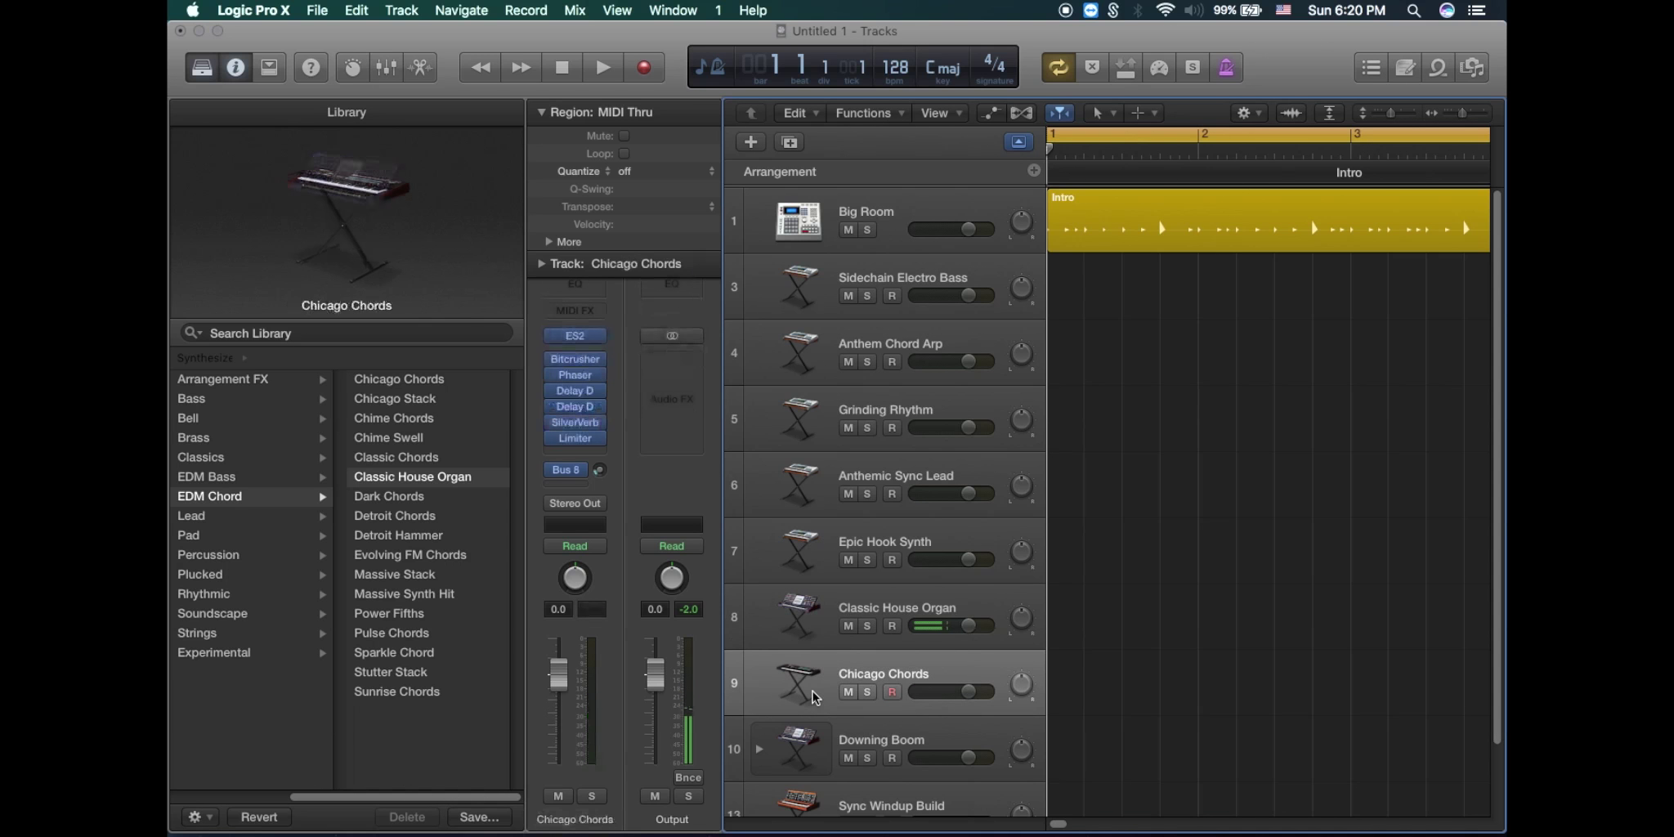
left_click(814, 621)
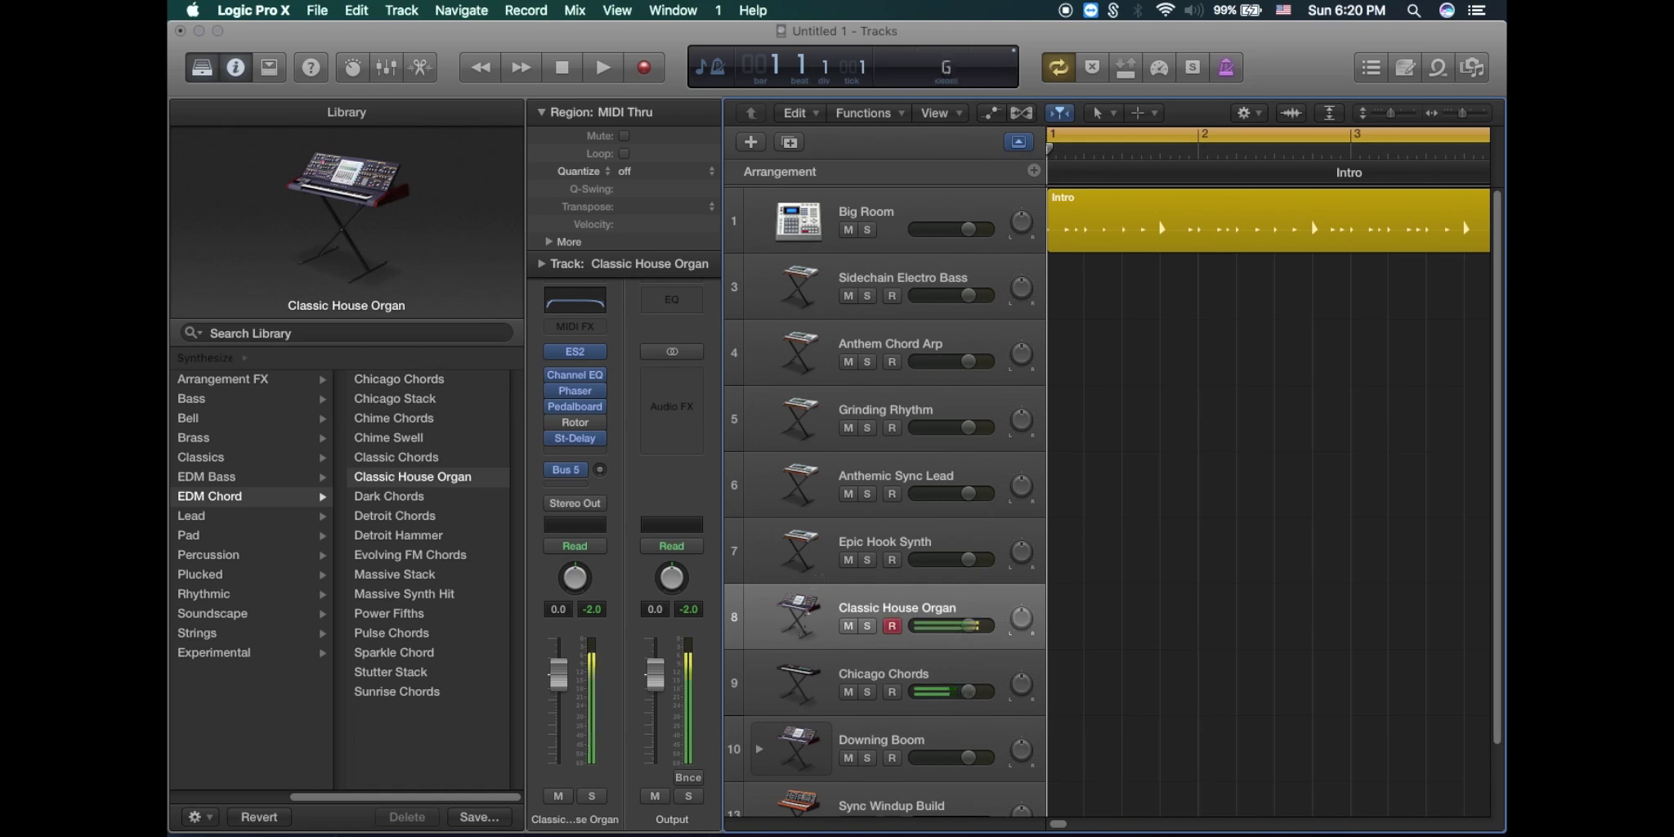
left_click(814, 564)
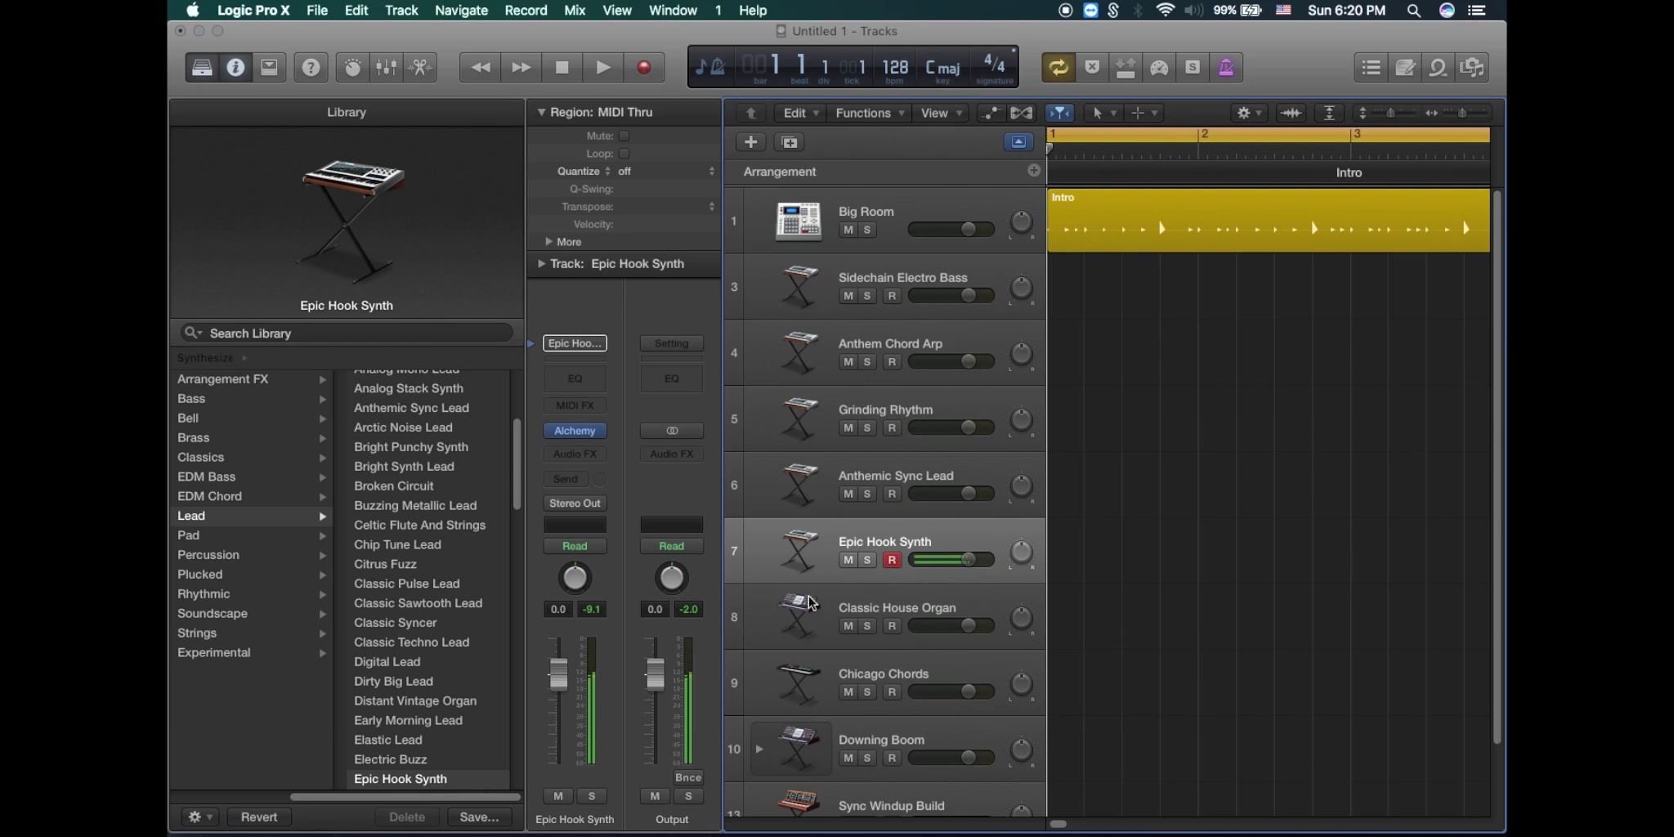
scroll(787, 797, "down", 2)
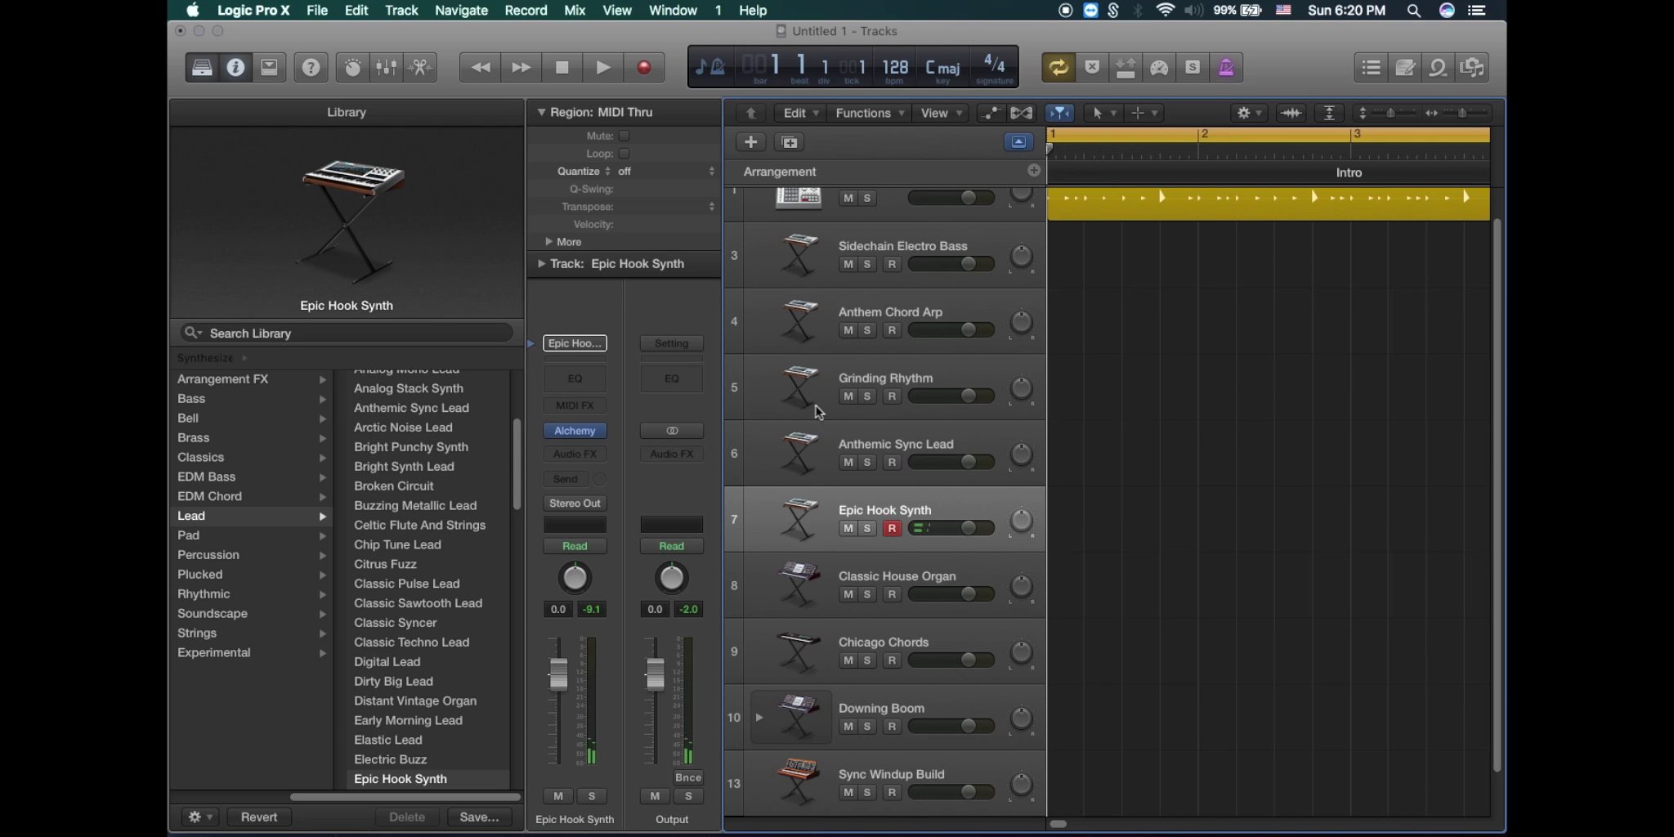
Select the Anthem Chord Arp track and start recording a new MIDI part.
left_click(810, 451)
left_click(816, 378)
left_click(830, 326)
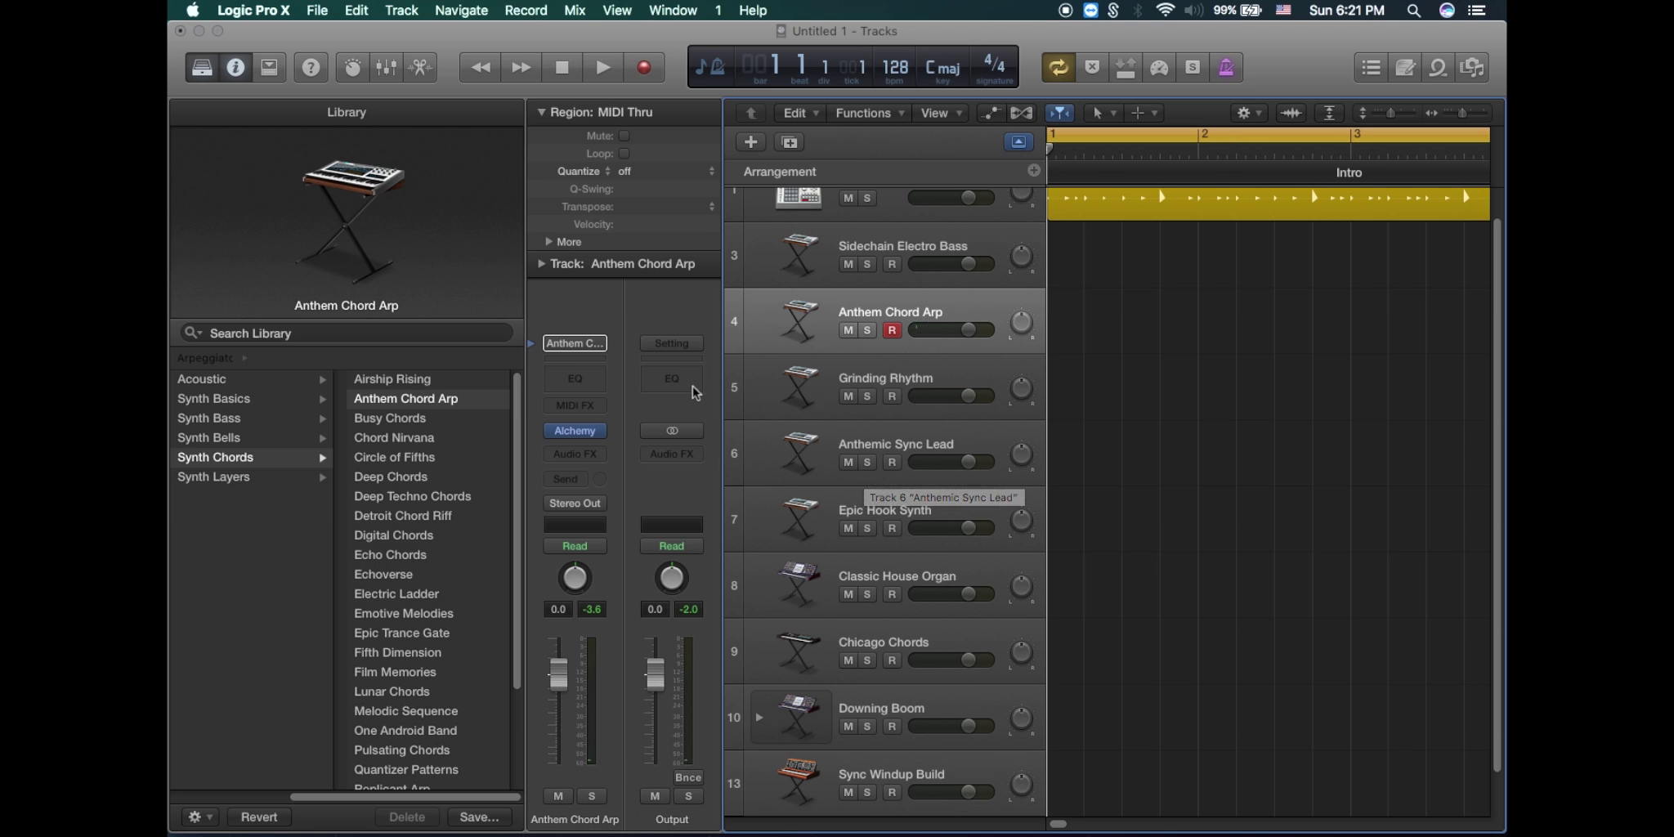
key("r")
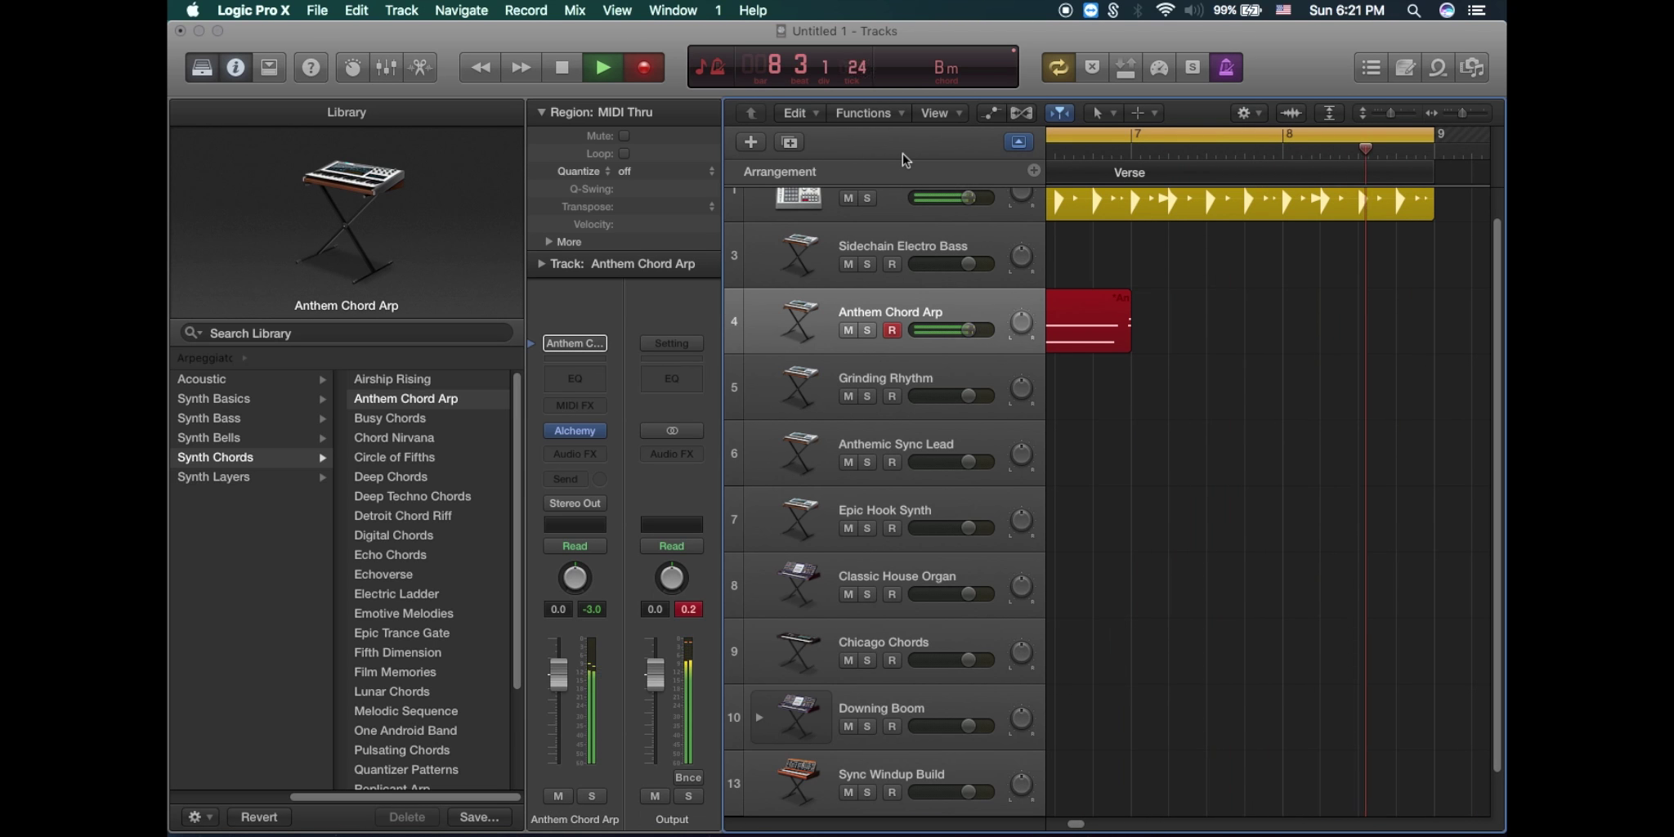
Stop recording and audition the newly recorded Anthem Chord Arp part.
key("space")
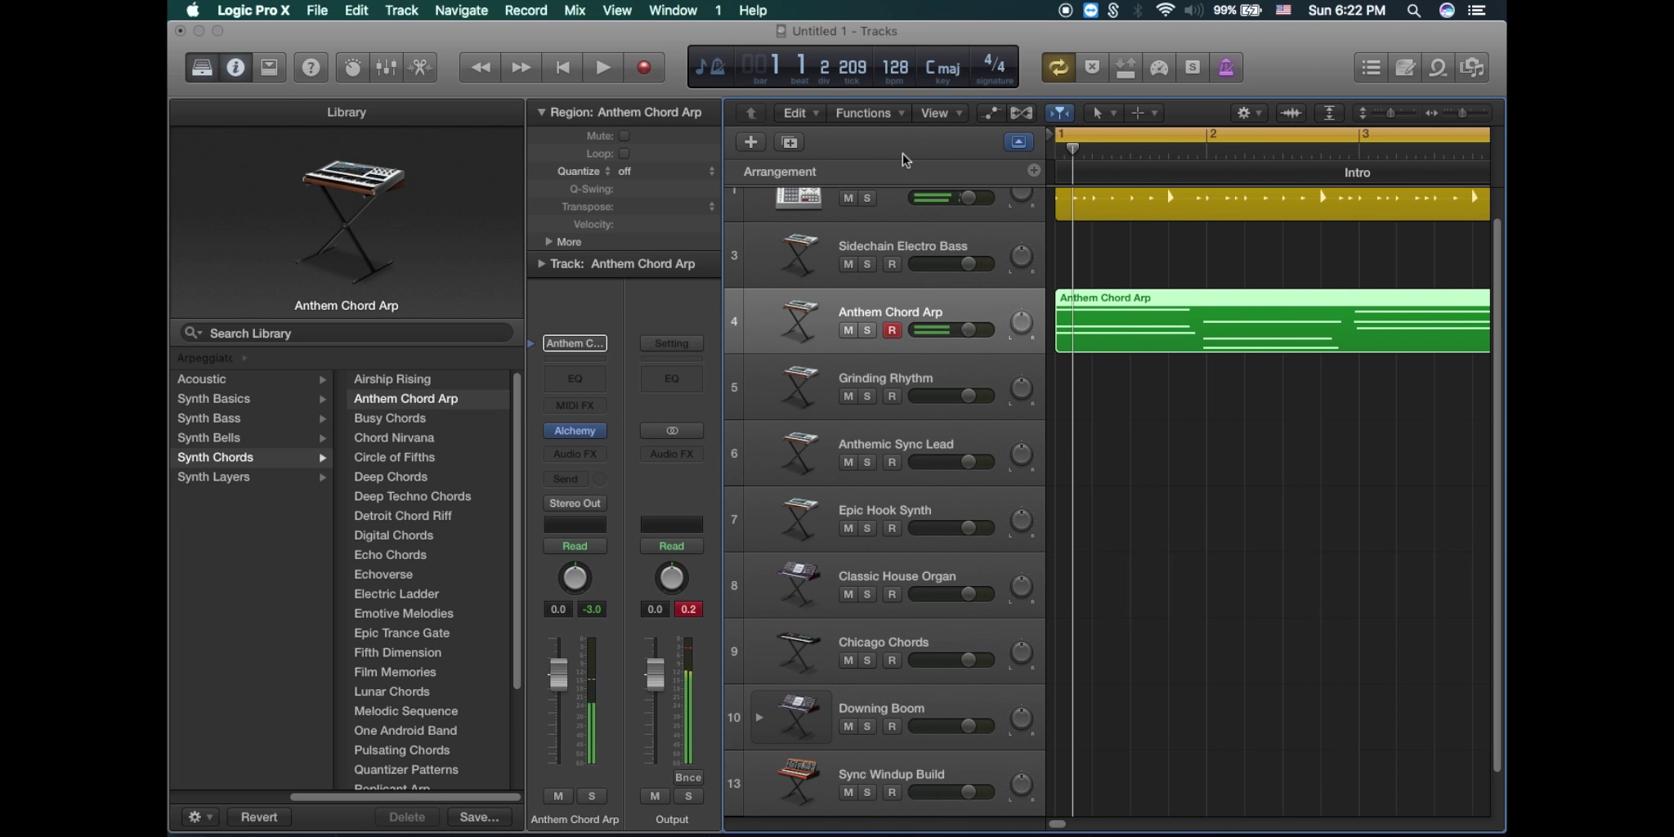
key("space")
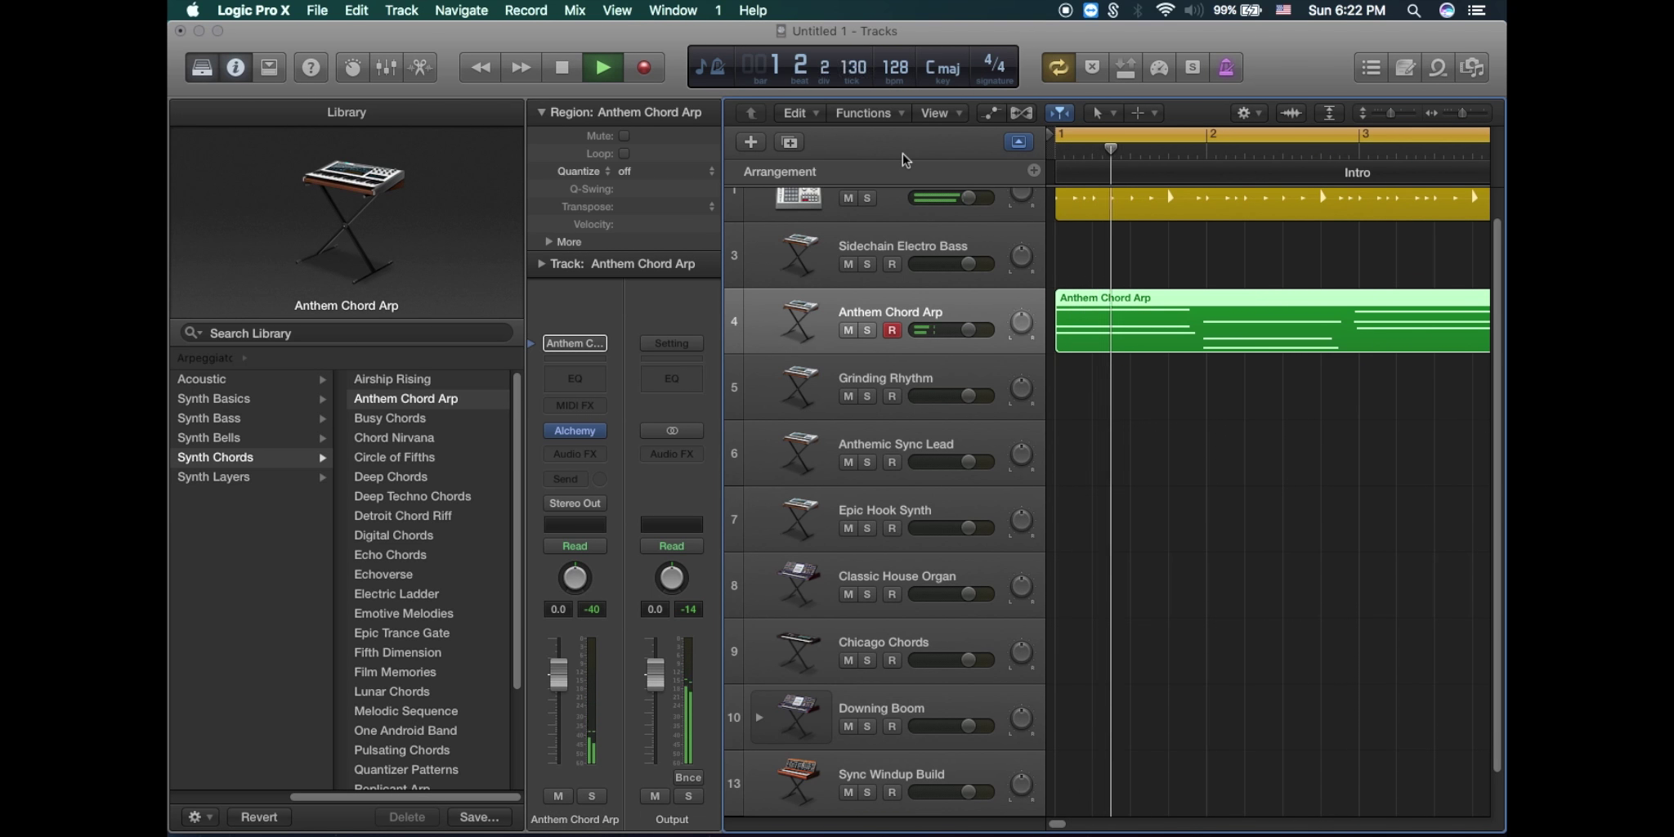
key("space")
In the Piano Roll, move the first three notes' starts onto the grid and play it back.
key("e")
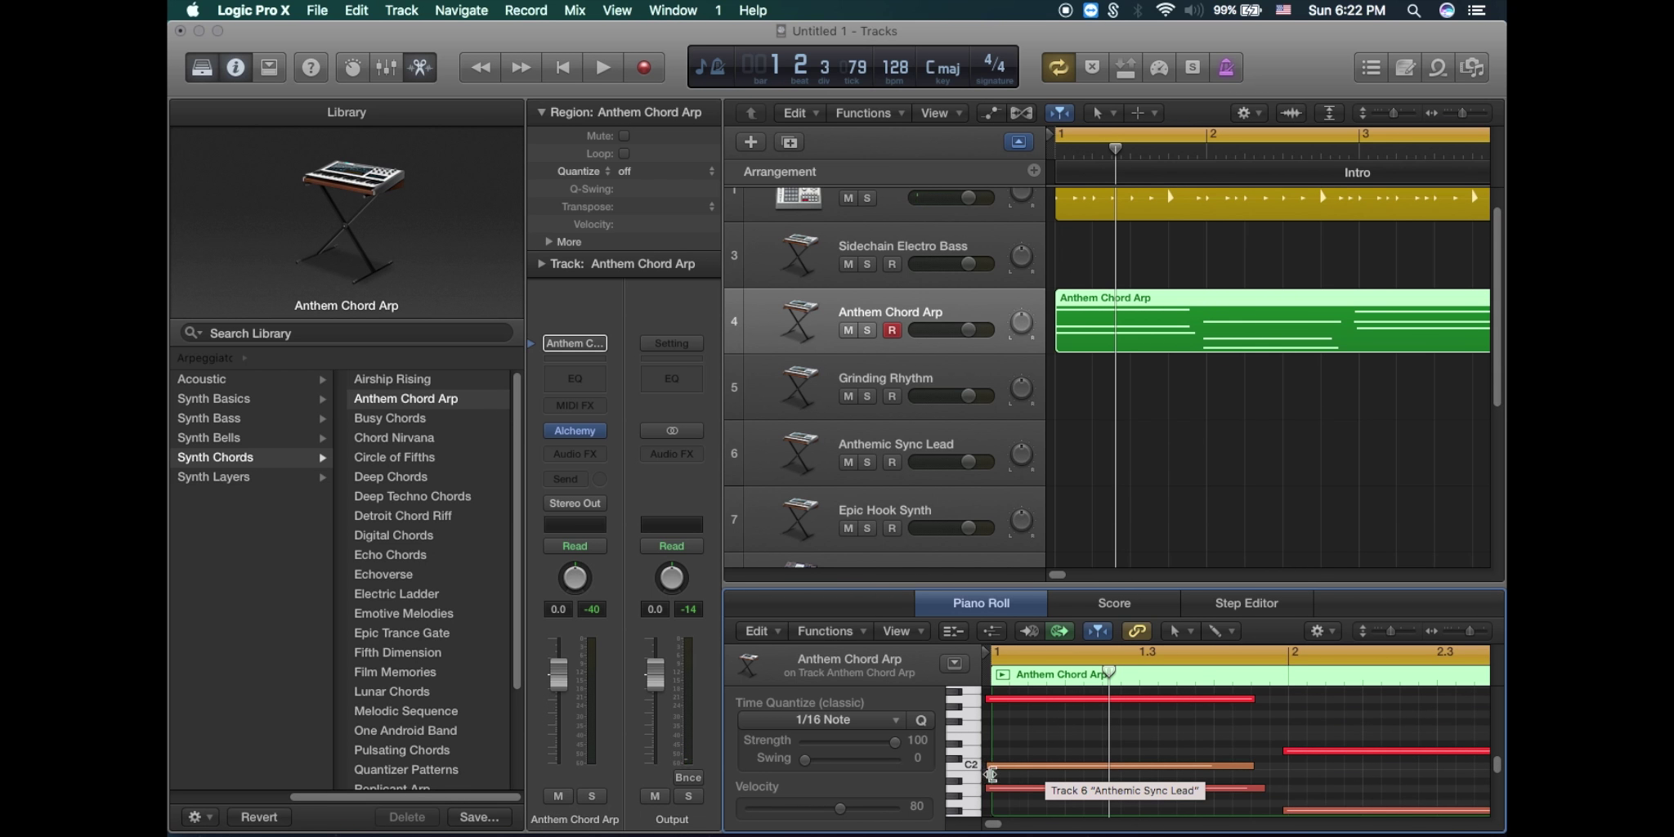
left_click_drag(985, 697, 1010, 809)
left_click_drag(989, 756, 998, 756)
key("space")
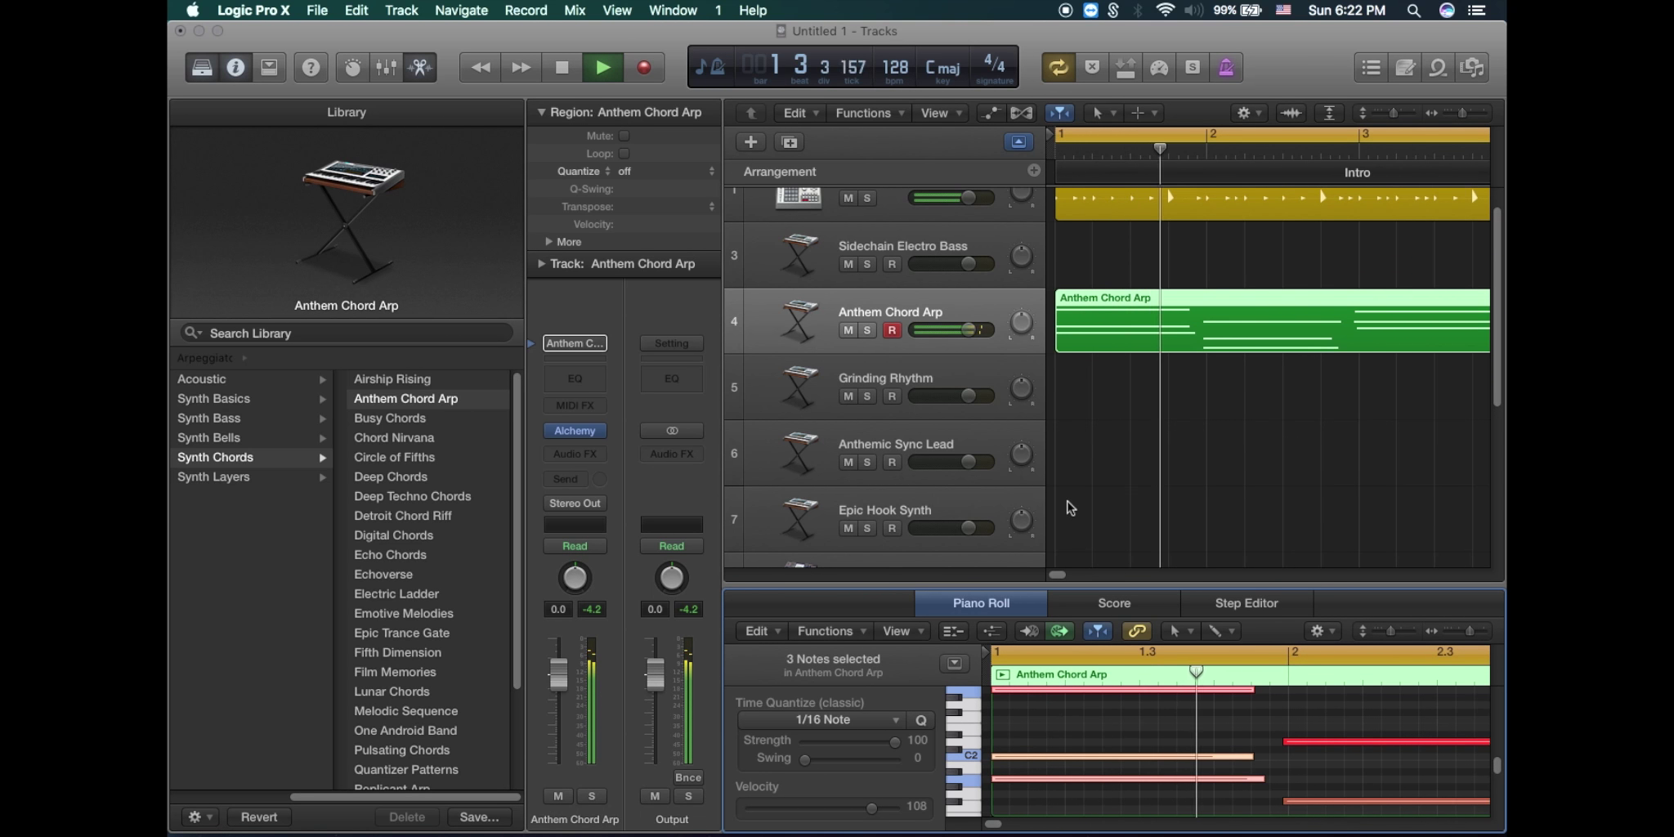
scroll(1171, 400, "up", 1)
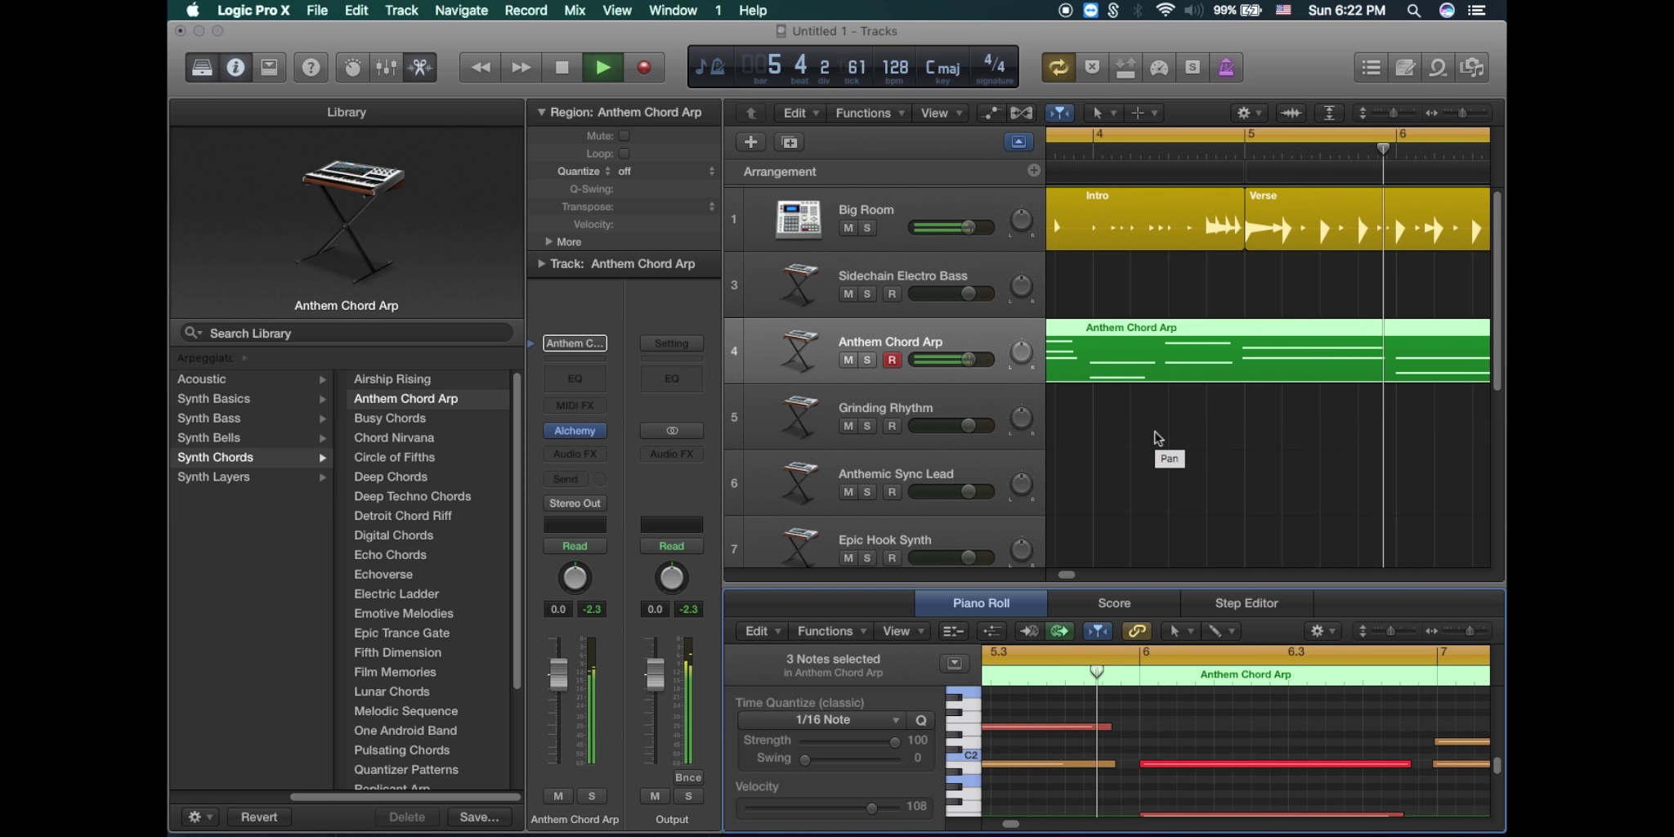
key("space")
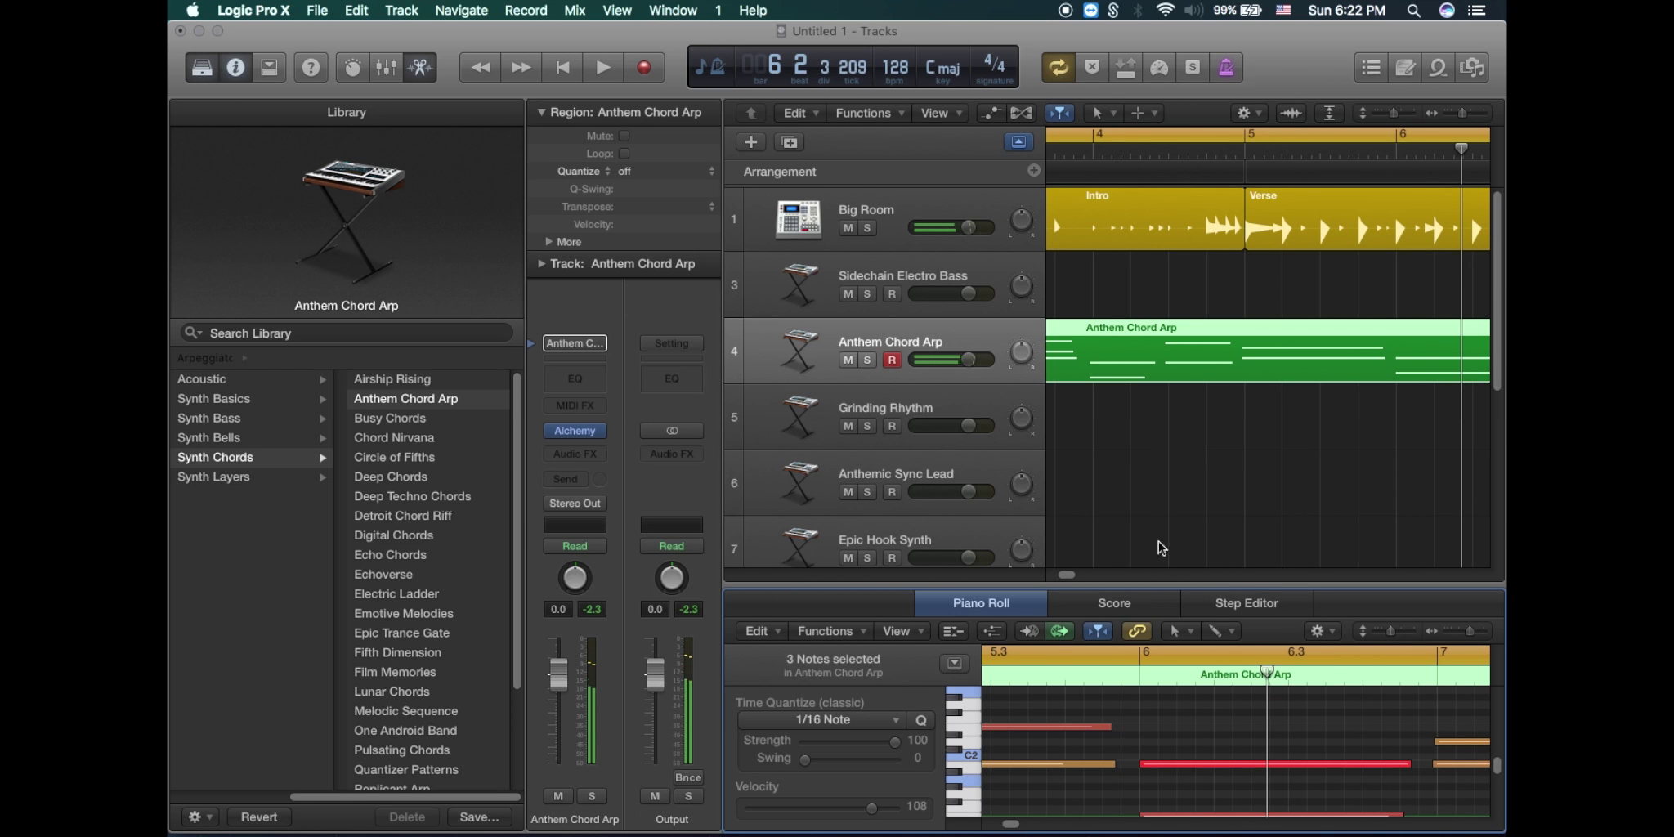
scroll(1058, 578, "right", 5)
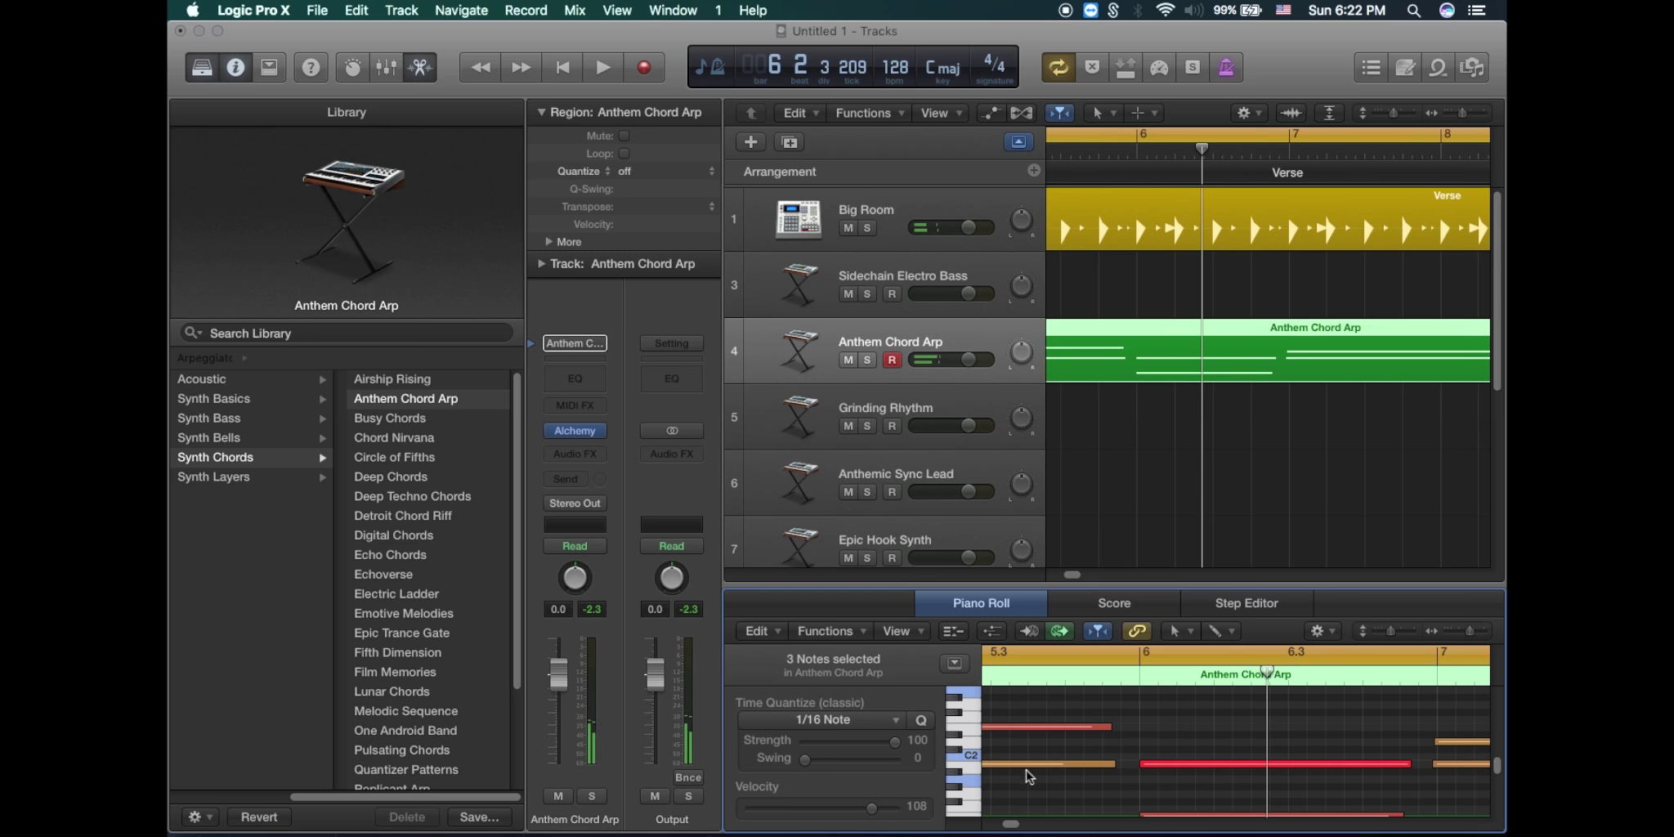